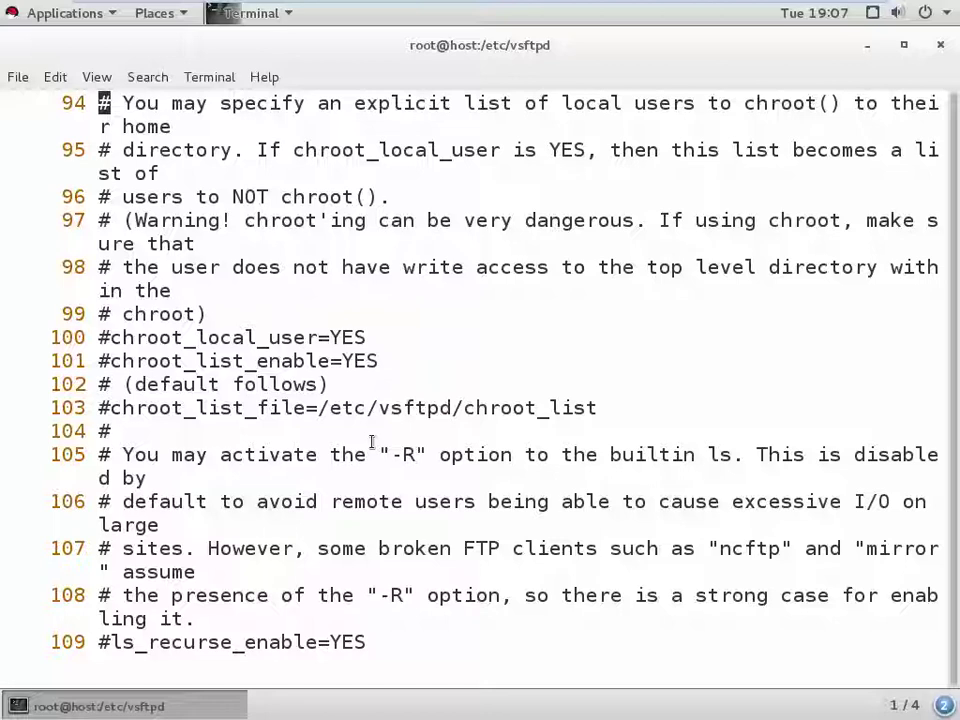
- Save vsftpd.conf with :x, confirm vsftpd is active (running), and minimize the VM
type(":x")
key("Return")
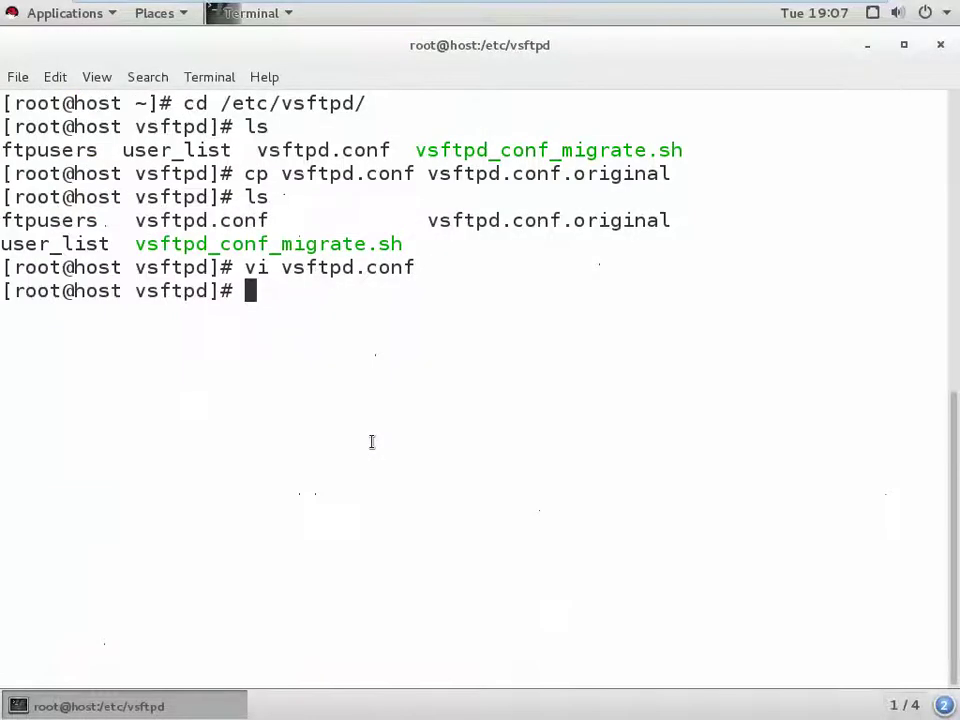
key("Up")
key("Up")
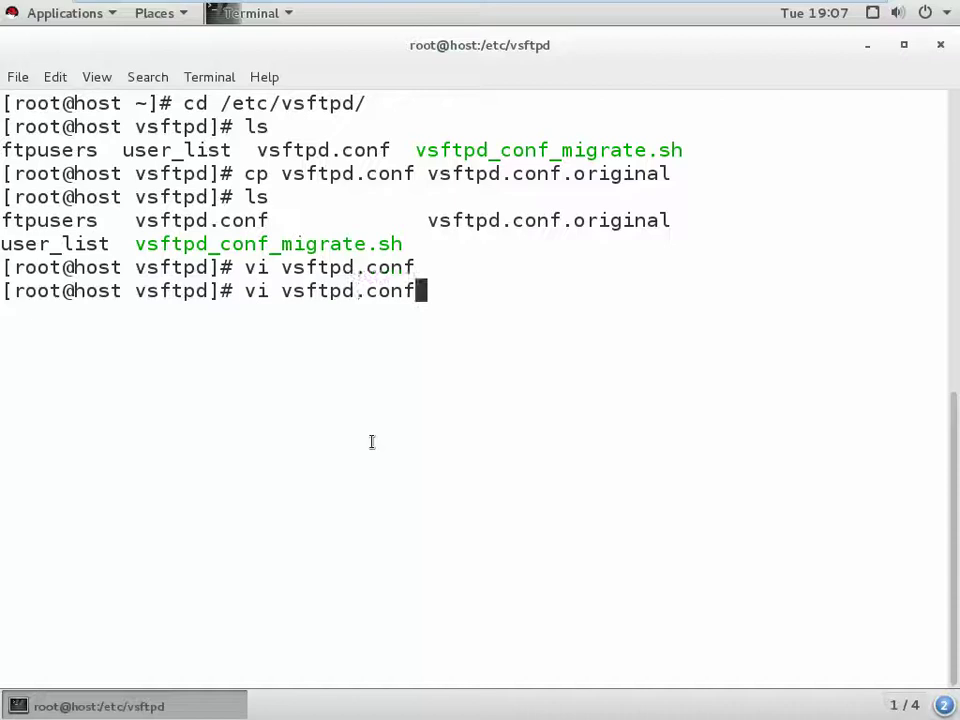
key("Up")
key("Up")
key("Up")
key("Up")
key("Up")
key("Up")
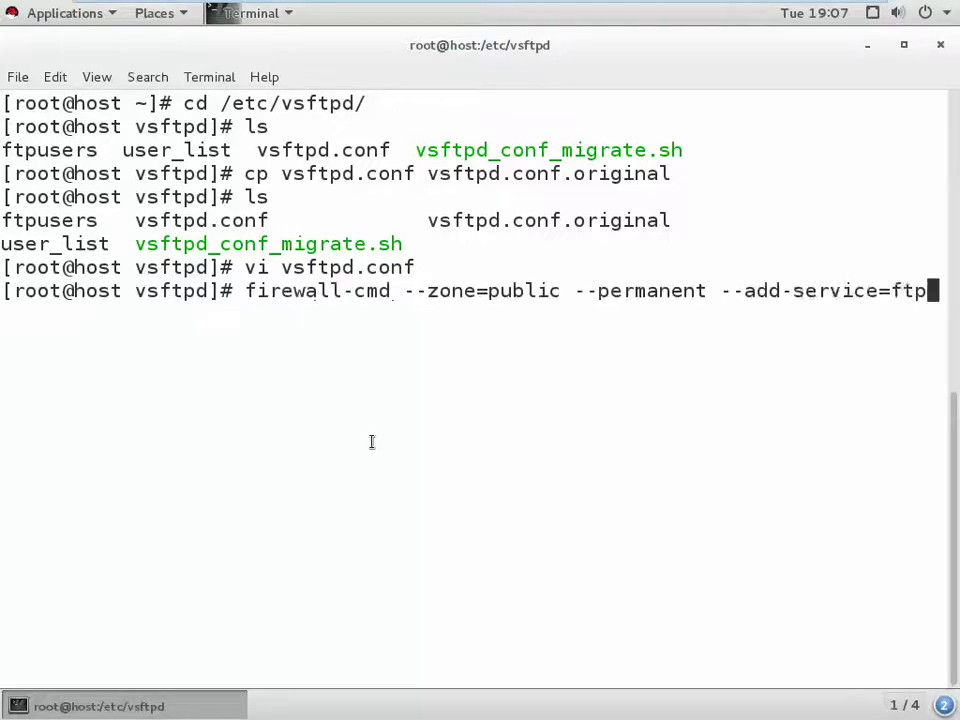
key("Up")
key("Up")
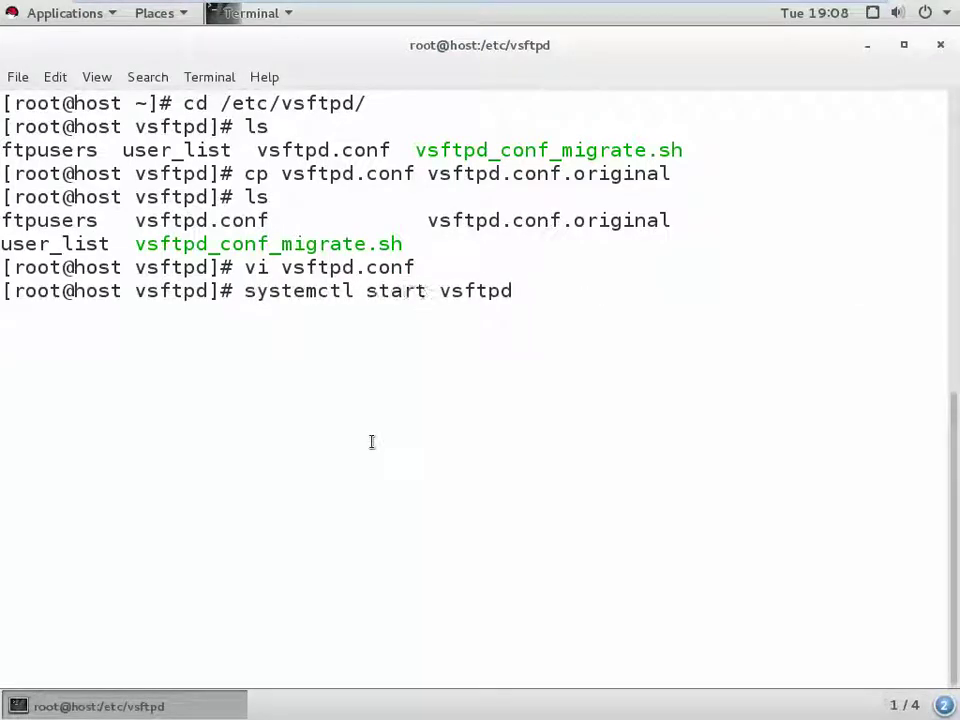
key("Up")
key("Return")
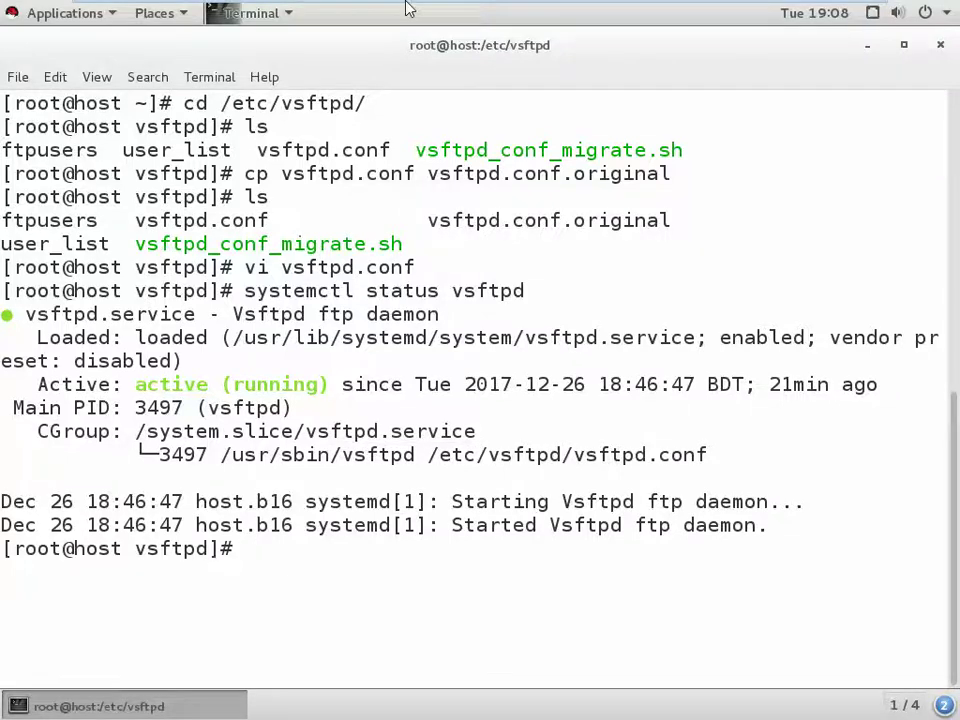
mouse_move(406, 4)
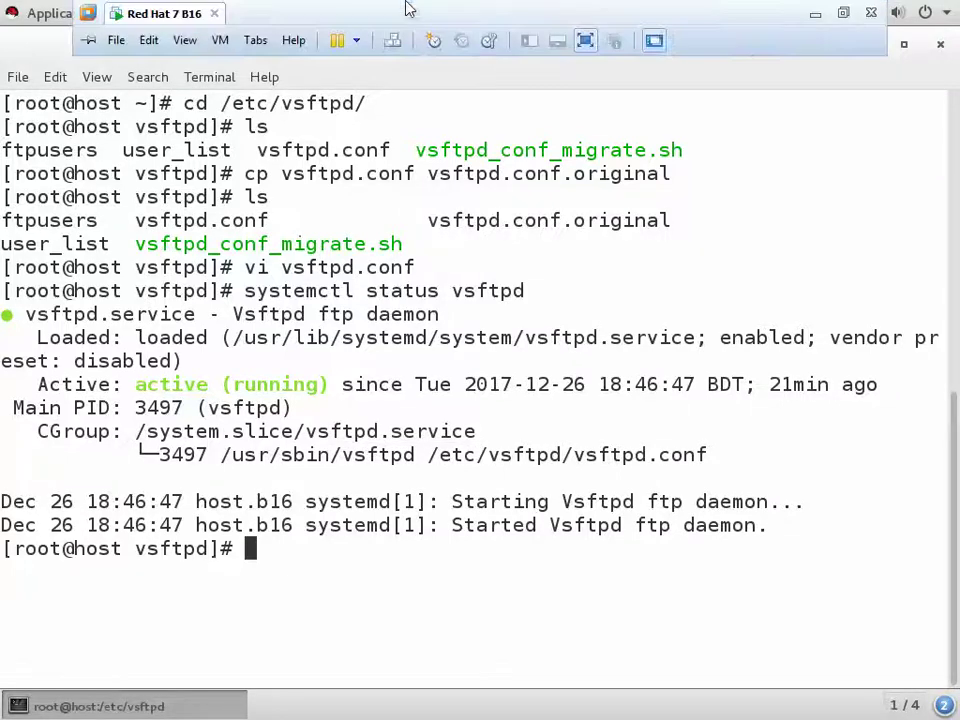
left_click(815, 15)
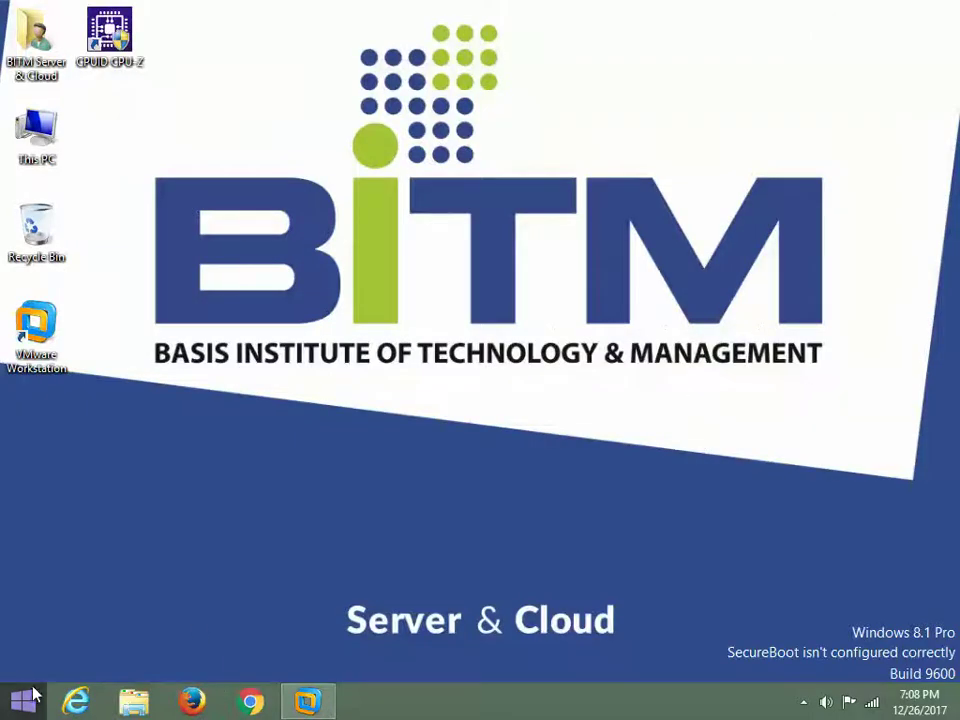
- Open This PC in File Explorer and enter ftp://192.168.63.20/ as the location
left_click(31, 690)
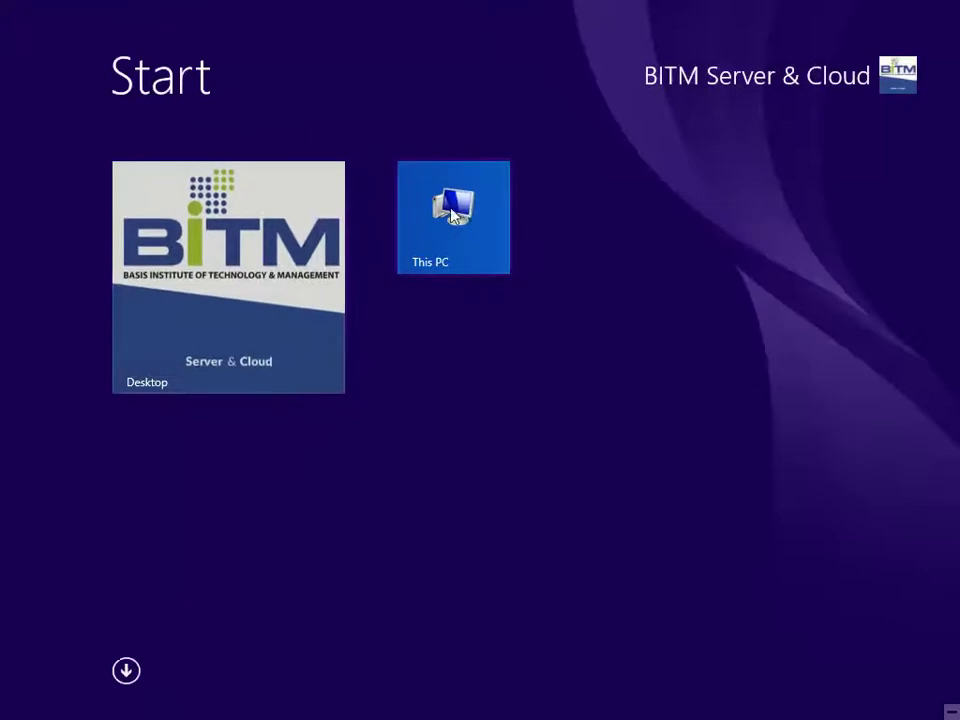
left_click(470, 218)
left_click(283, 60)
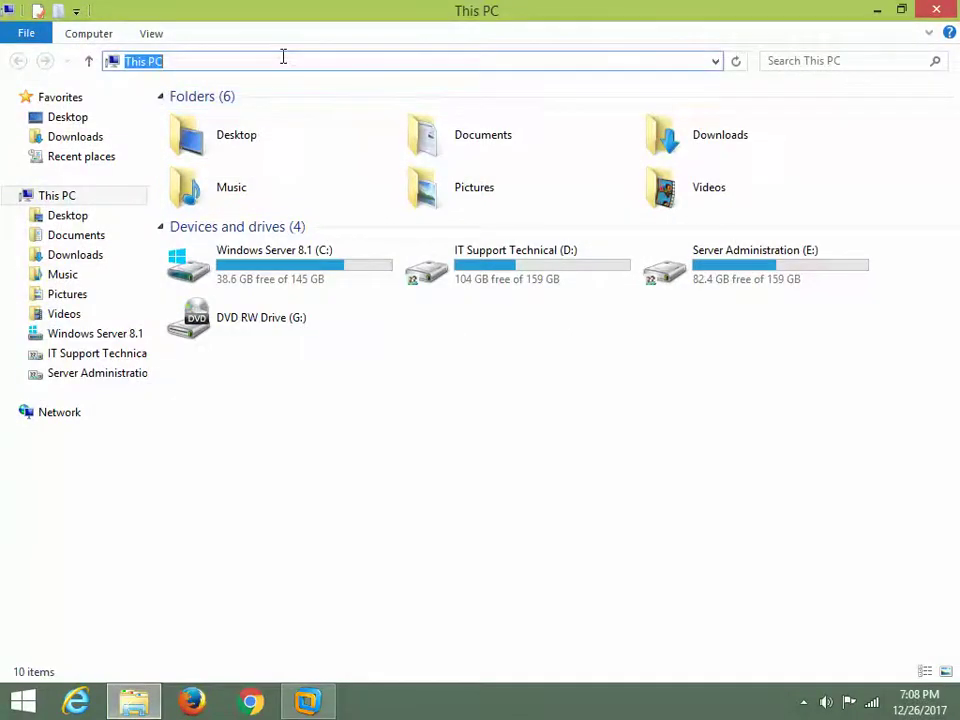
type("\\\\1")
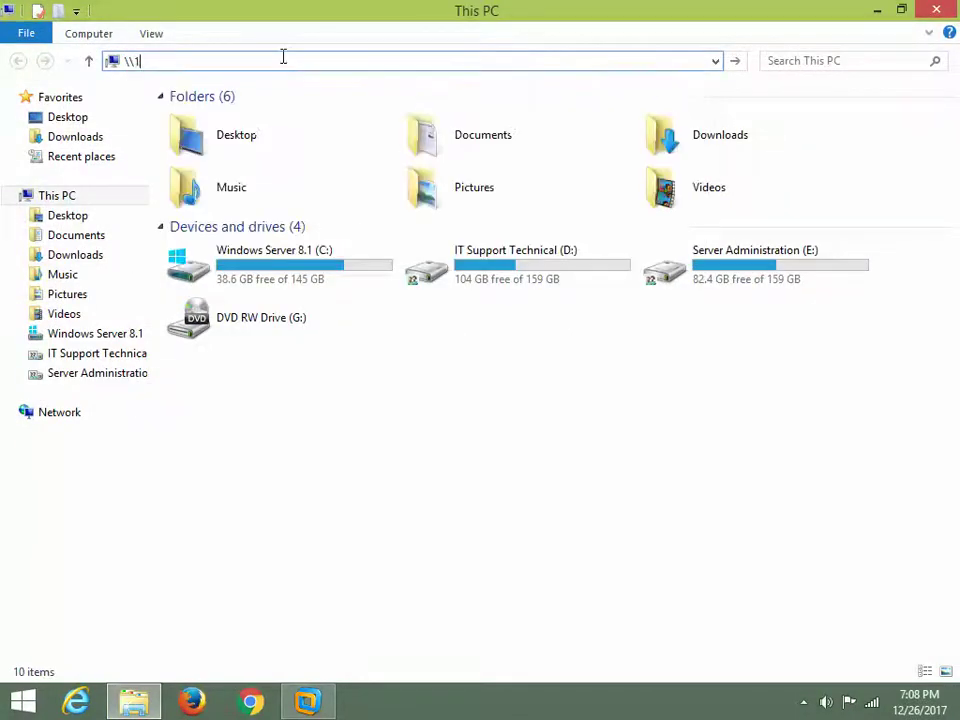
key("BackSpace")
key("BackSpace")
type("ftp")
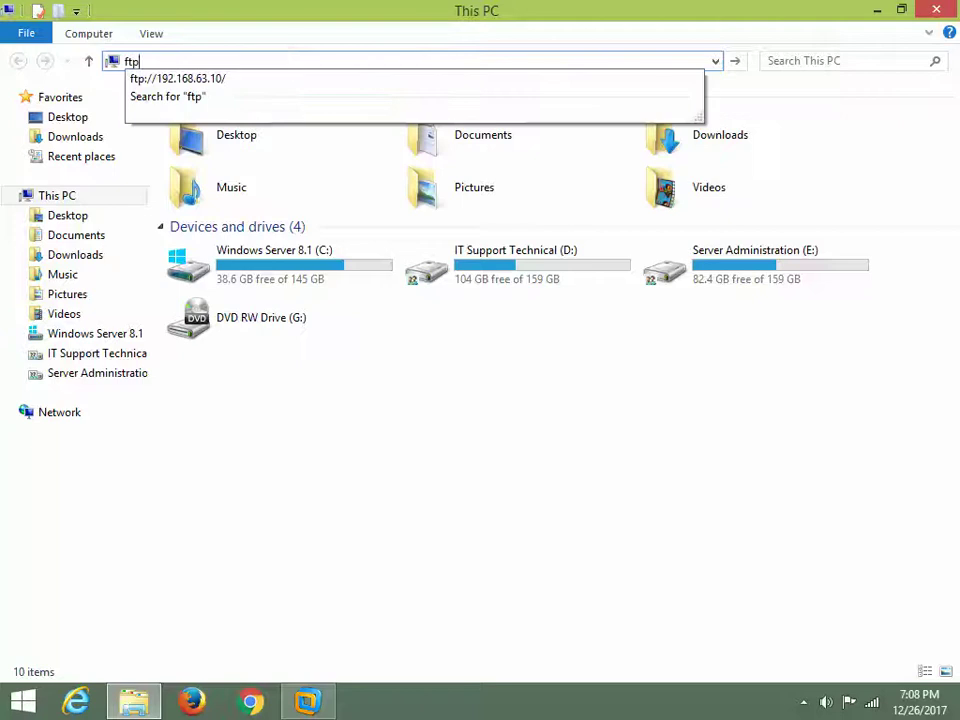
key("Down")
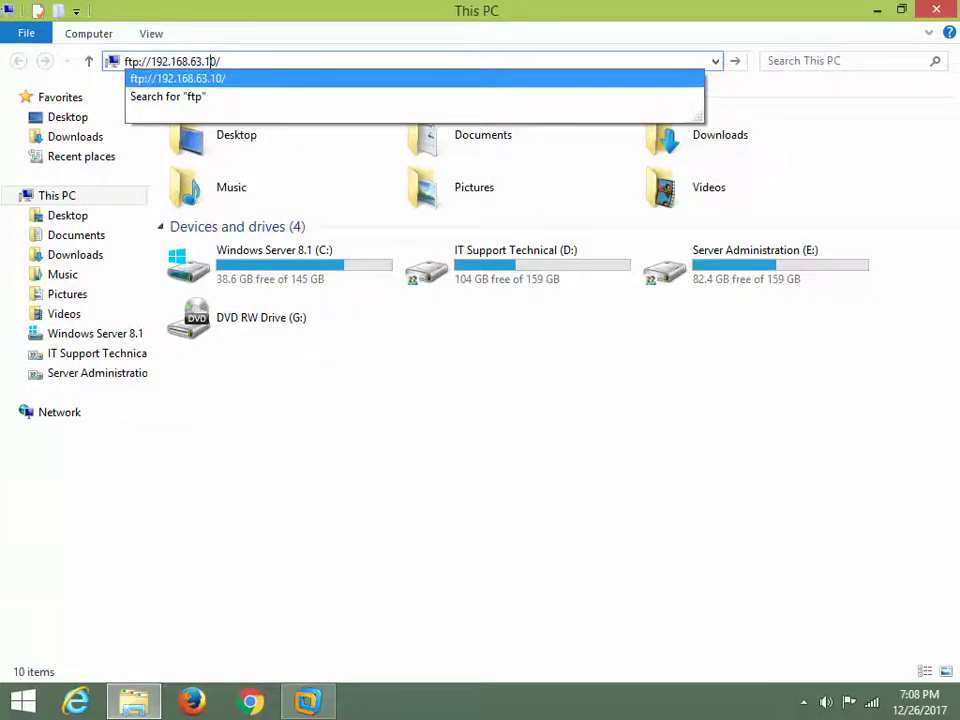
key("Return")
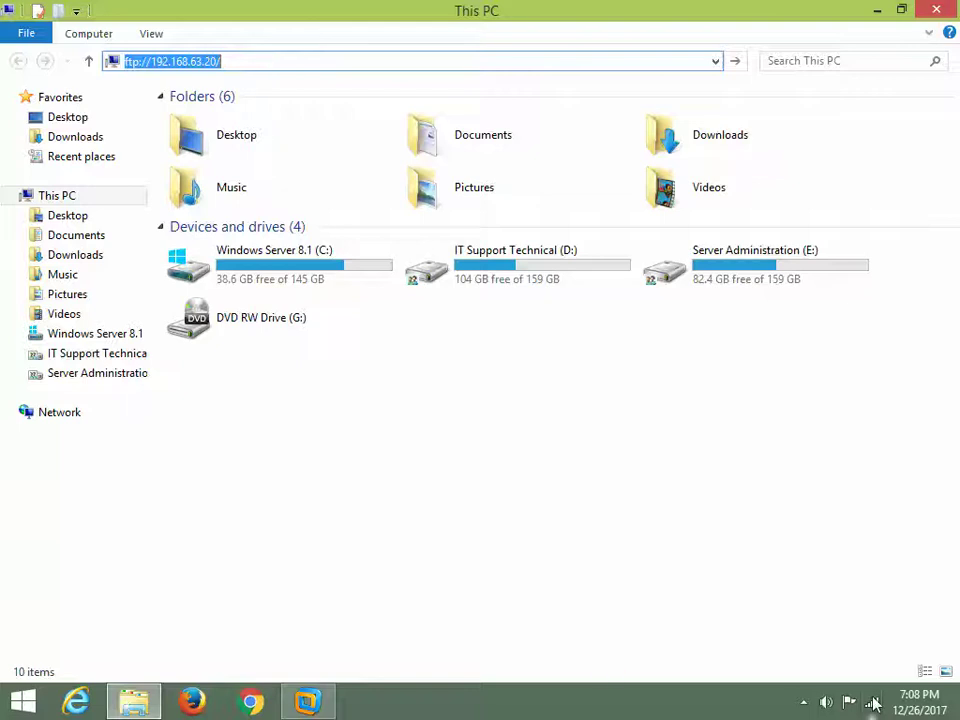
- Open Network Connections from the tray, disable Wi-Fi, and view VMnet1's connection details
right_click(874, 693)
left_click(872, 684)
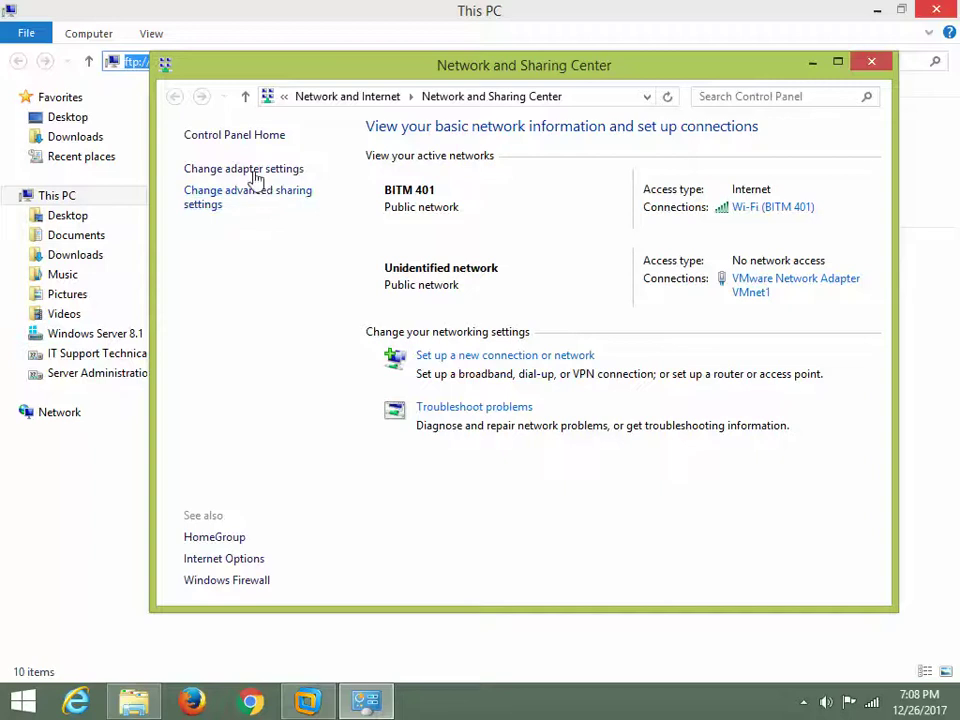
left_click(250, 169)
right_click(277, 266)
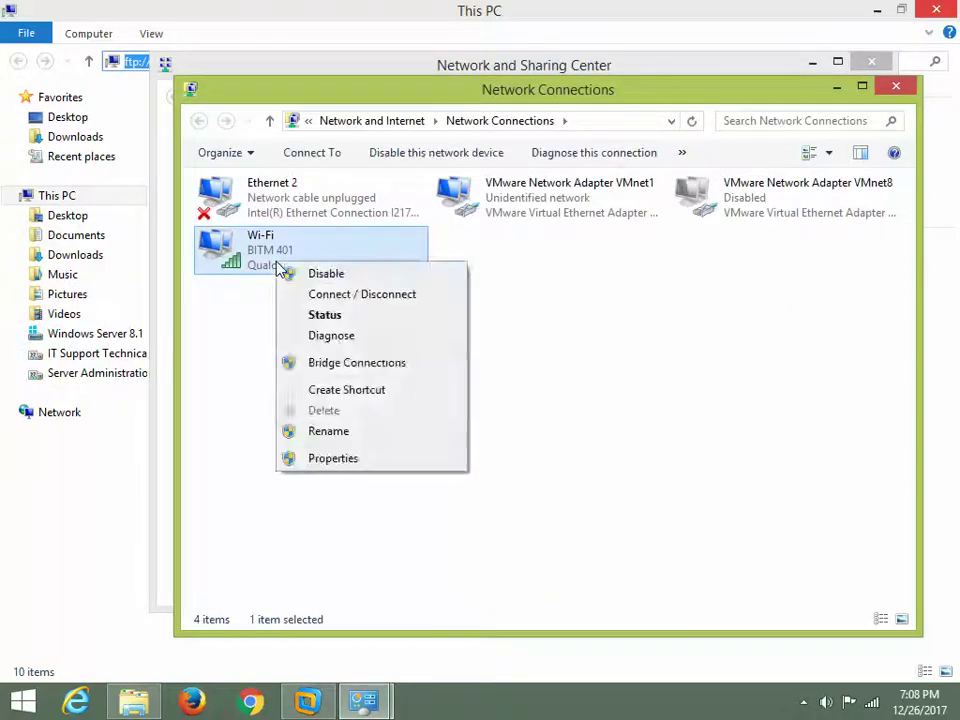
left_click(297, 275)
double_click(536, 193)
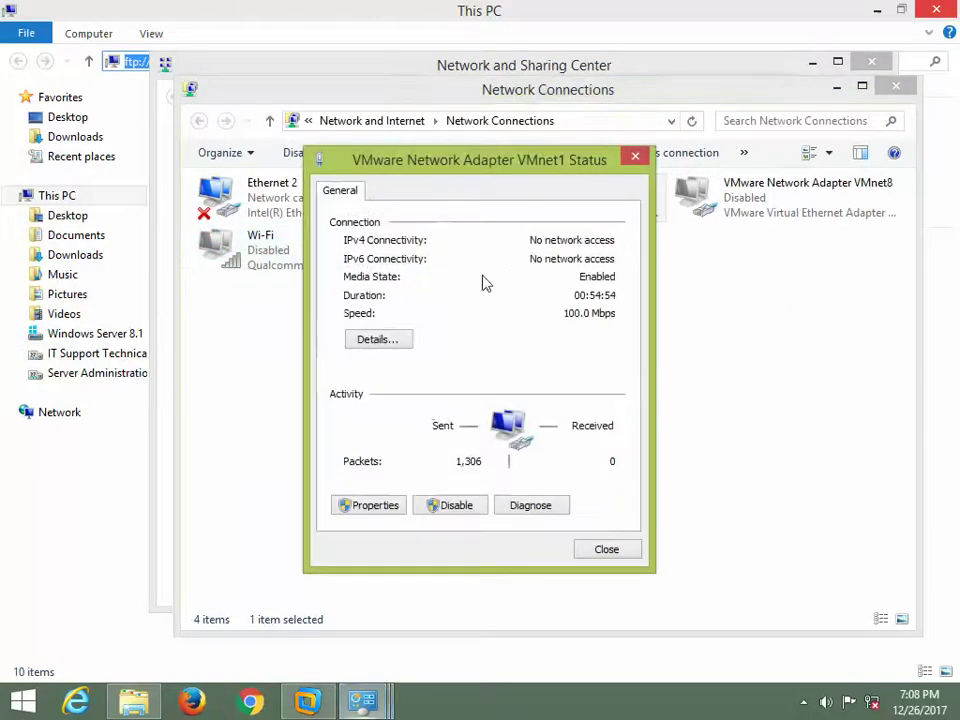
left_click(400, 339)
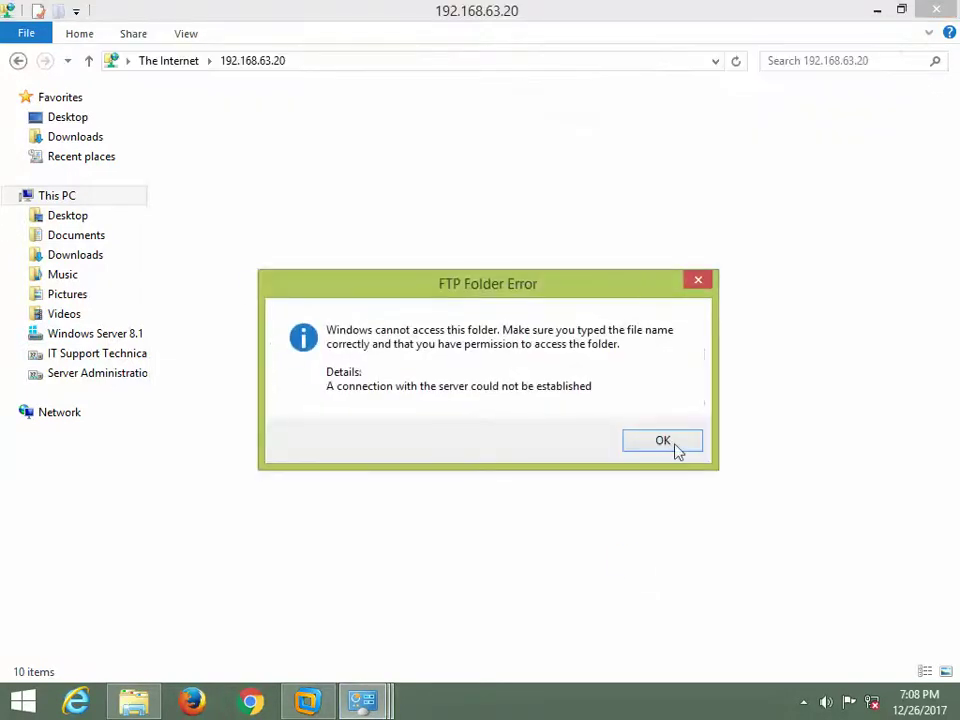
- Dismiss the FTP connection error, disable Ethernet 2, and disable then re-enable VMnet1
left_click(672, 443)
mouse_move(388, 683)
left_click(424, 594)
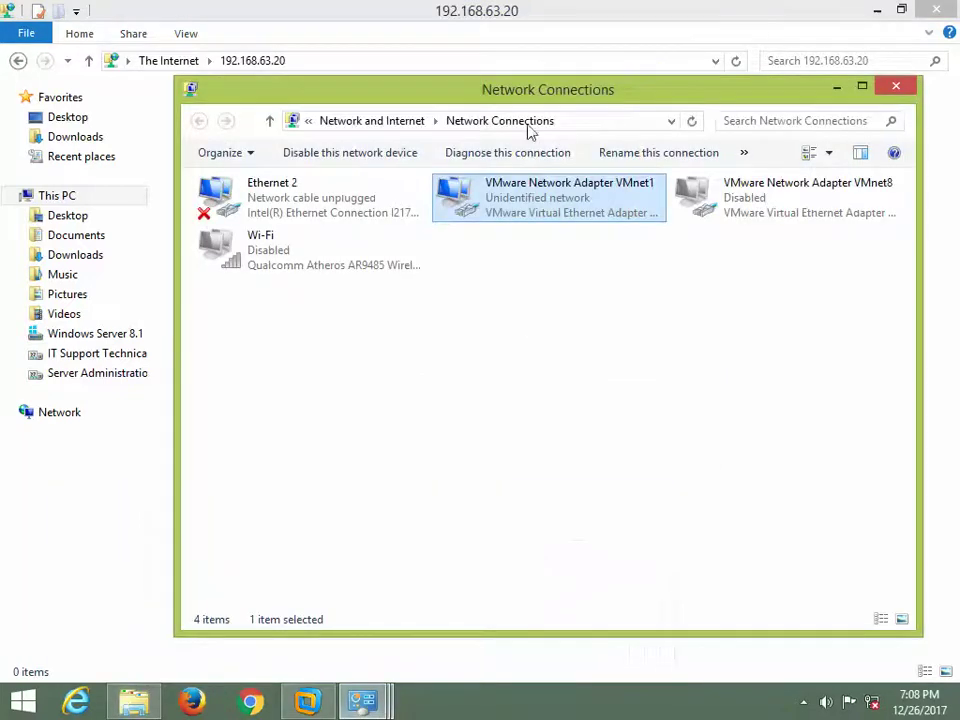
right_click(508, 195)
left_click(540, 200)
right_click(278, 186)
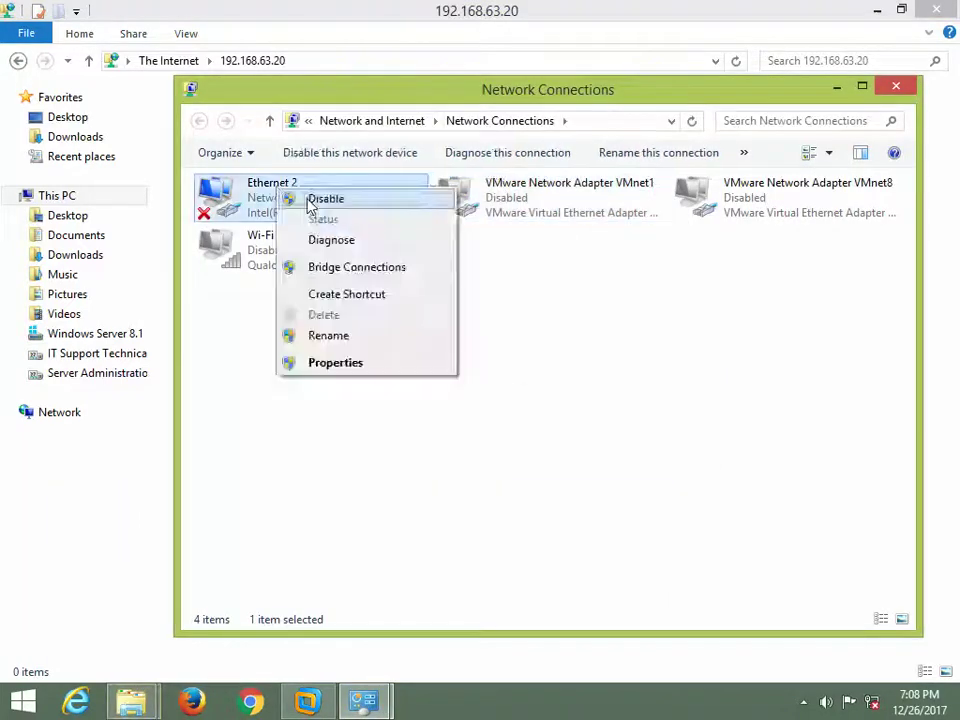
left_click(335, 199)
right_click(527, 294)
left_click(574, 363)
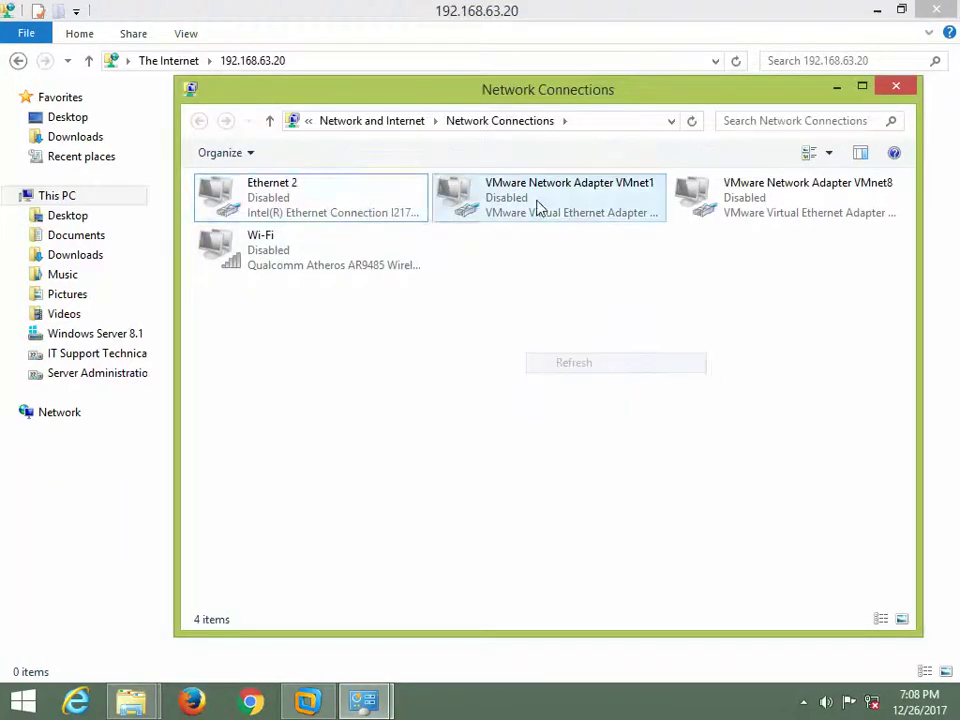
double_click(538, 205)
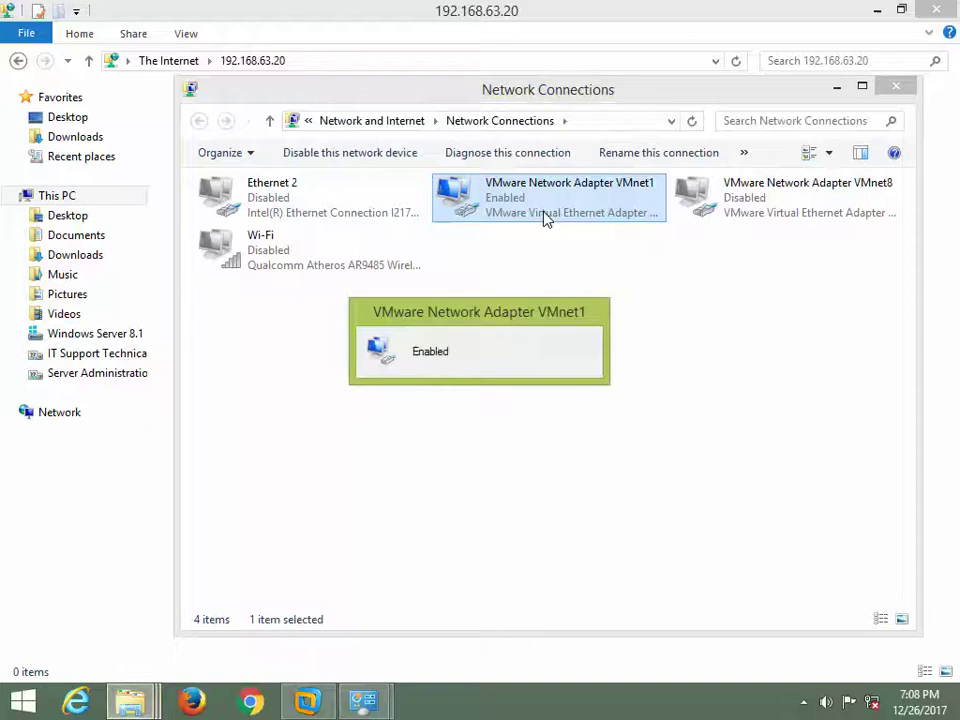
- Check VMnet1's connection details for its autoconfigured 169.254.188.212 IPv4 address
double_click(542, 216)
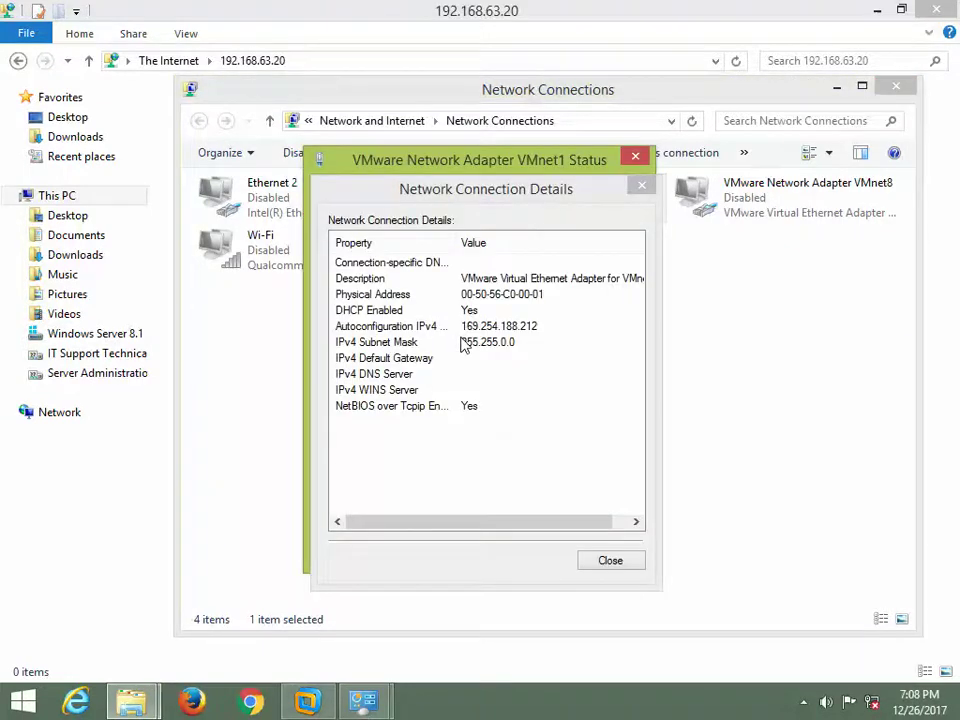
left_click(588, 556)
left_click(588, 556)
double_click(570, 223)
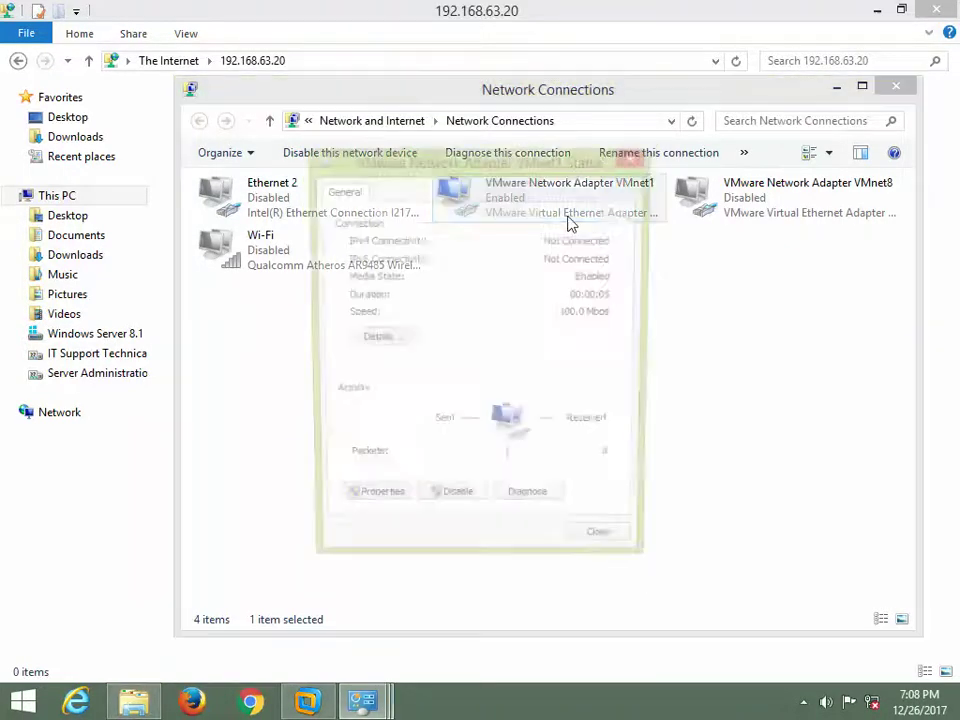
left_click(390, 340)
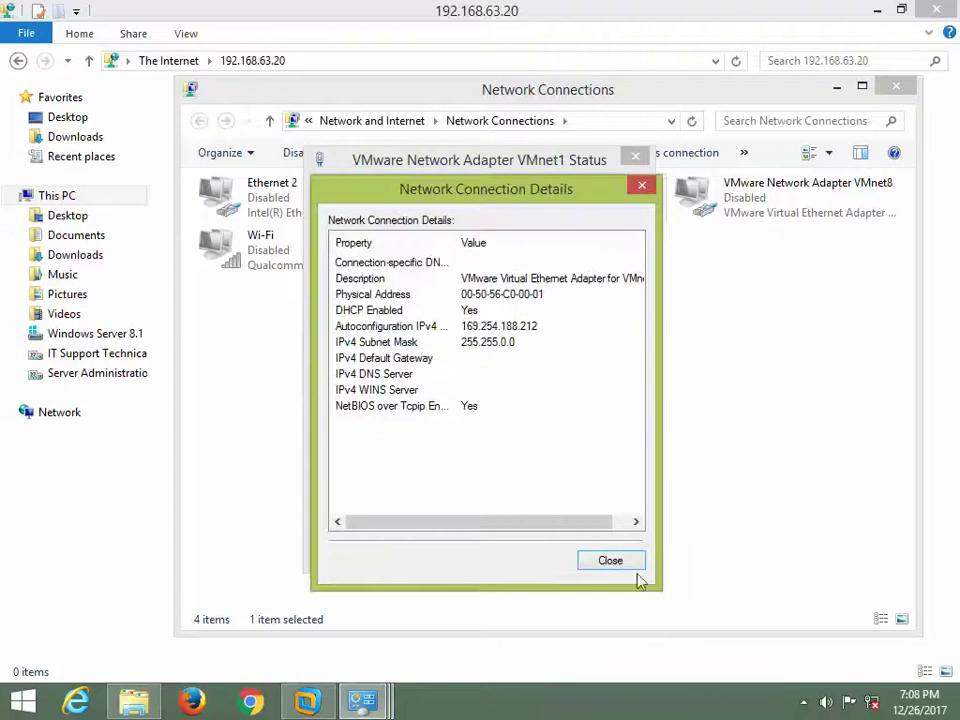
left_click(632, 563)
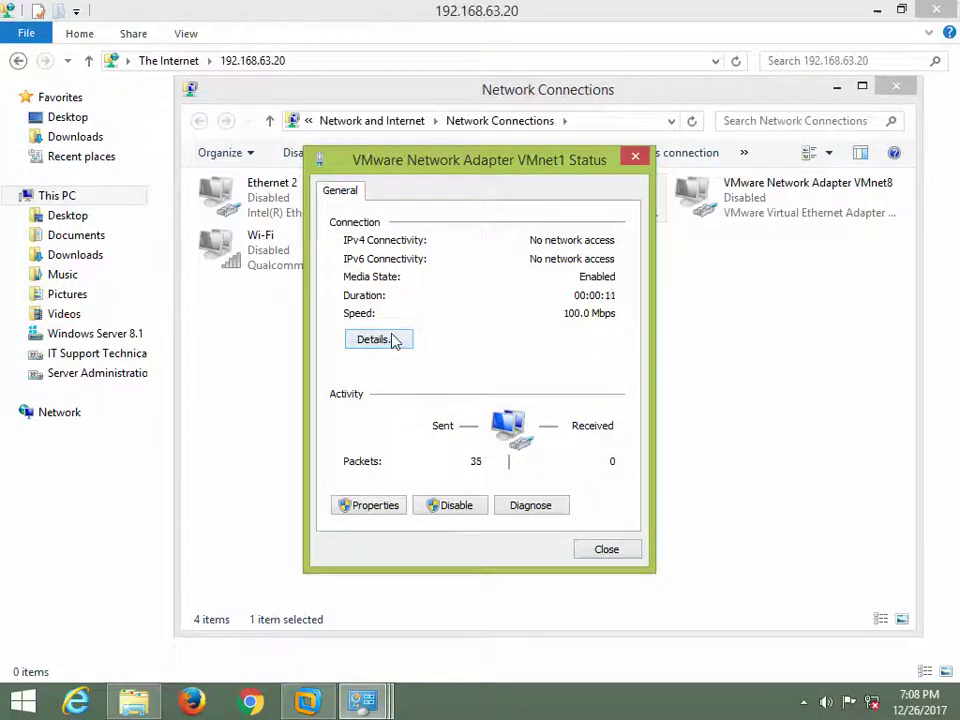
left_click(392, 340)
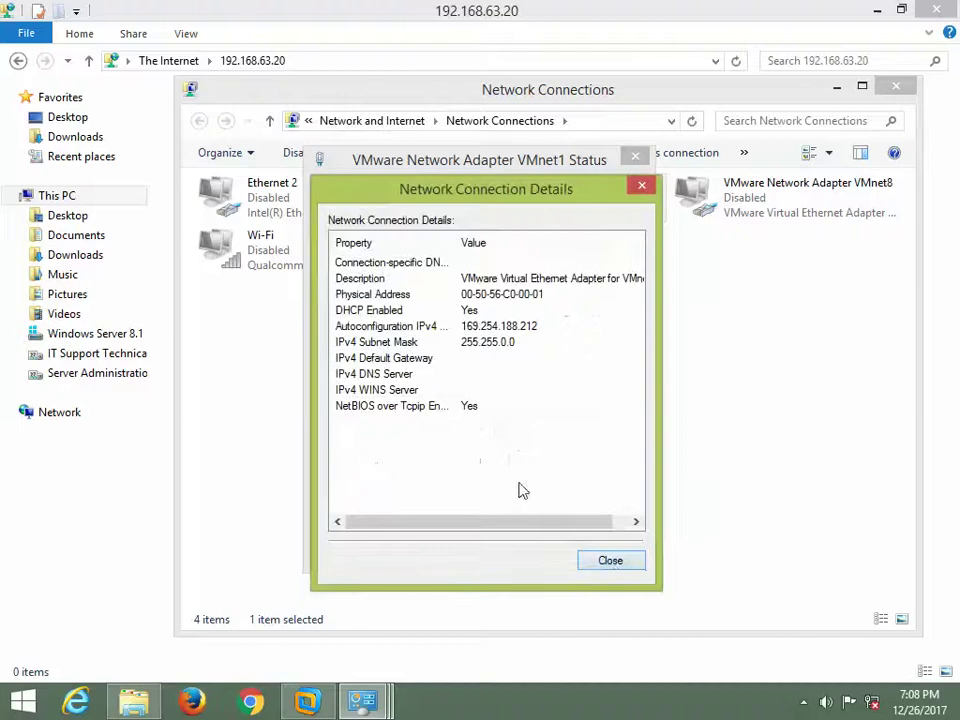
left_click(611, 561)
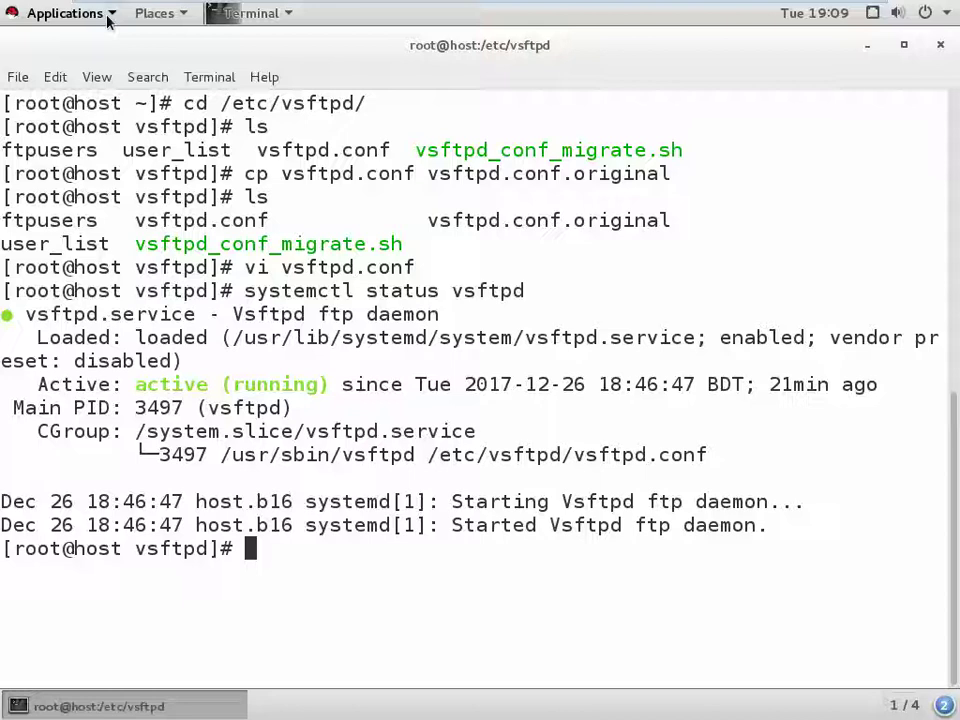
- Check the dhcpd service status with systemctl status dhcpd
type("sys")
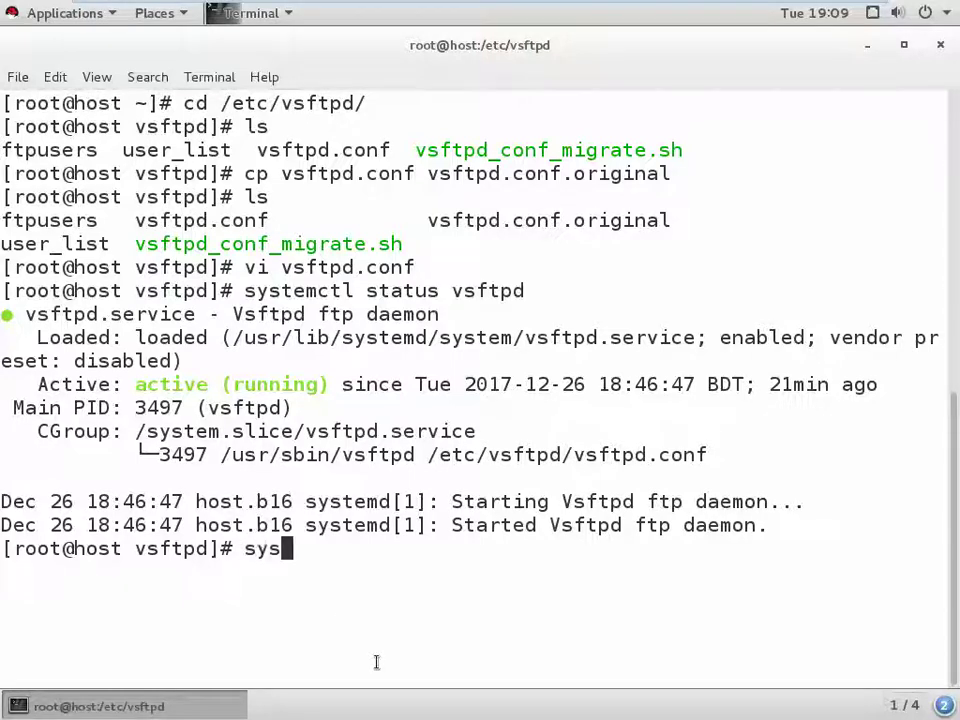
type("temctl ")
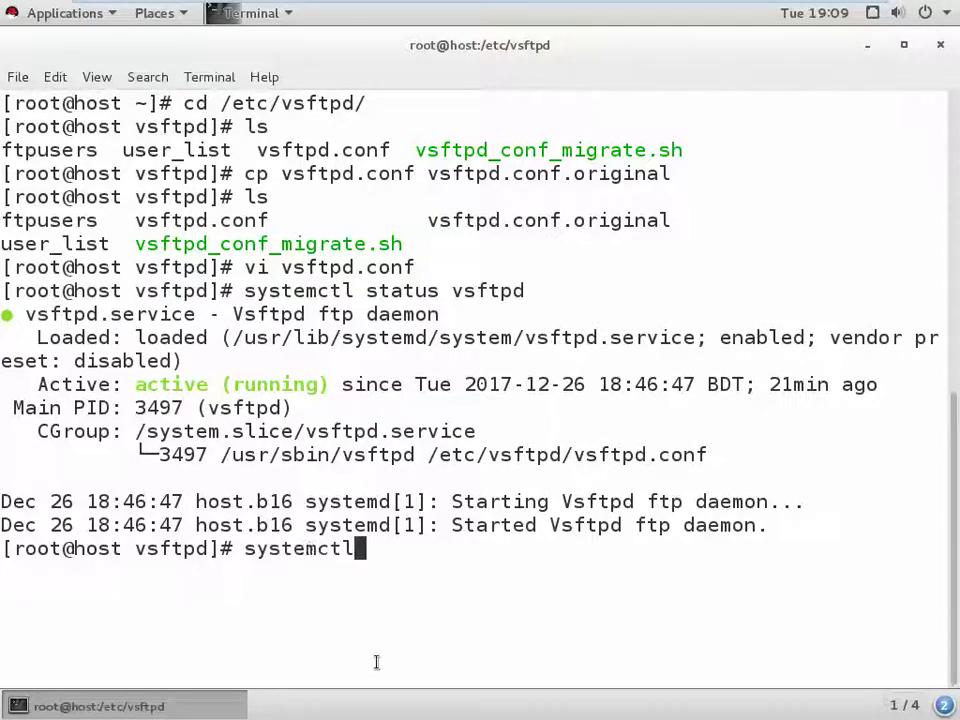
type("status")
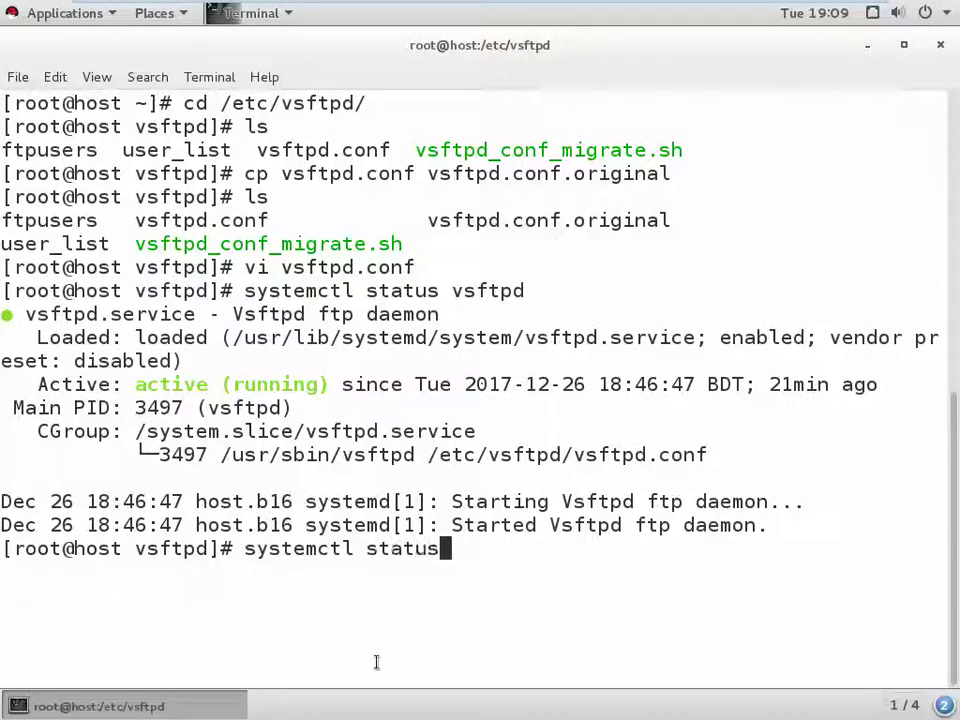
type(" dhcp")
key("Return")
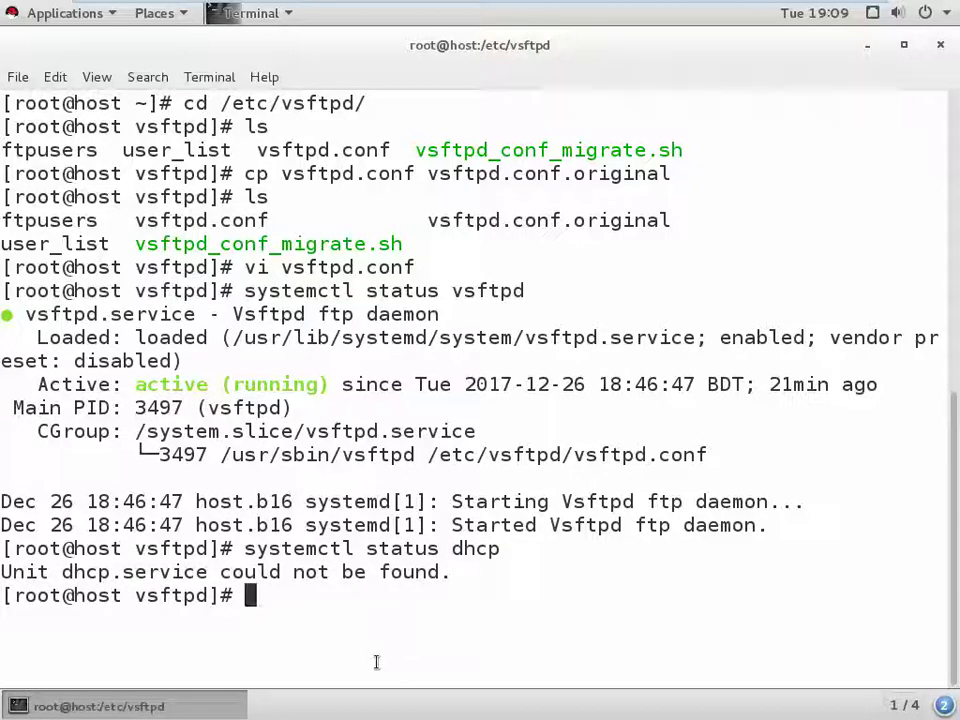
key("Up")
type("d")
key("Return")
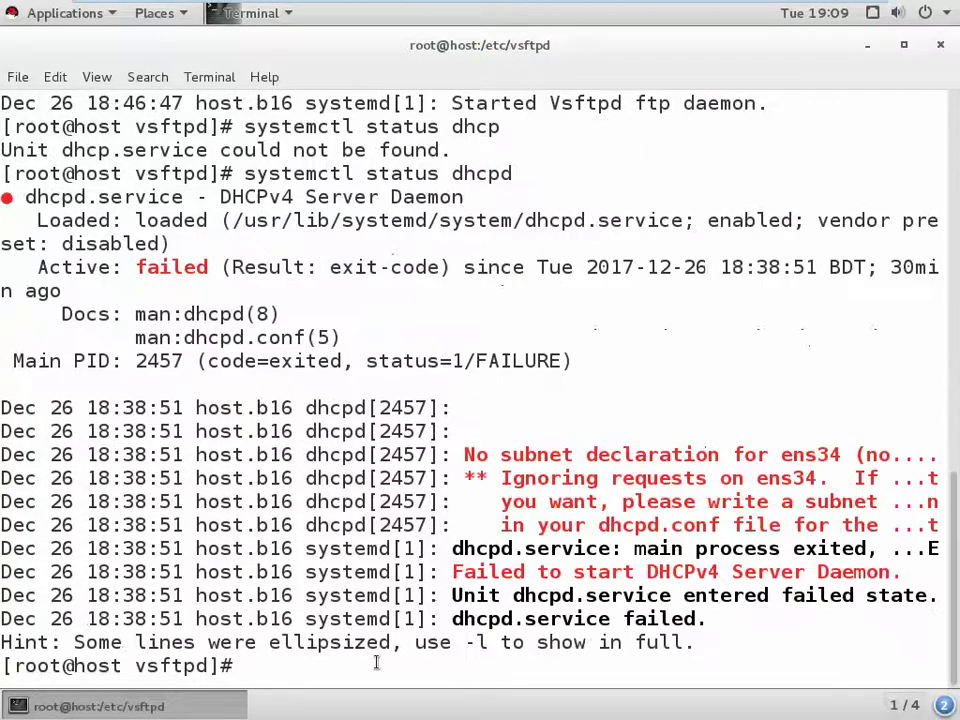
- Edit the recalled command into systemctl start dhcpd and try starting the service
key("Up")
key("Left")
key("Left")
key("Left")
key("Left")
key("Left")
key("Left")
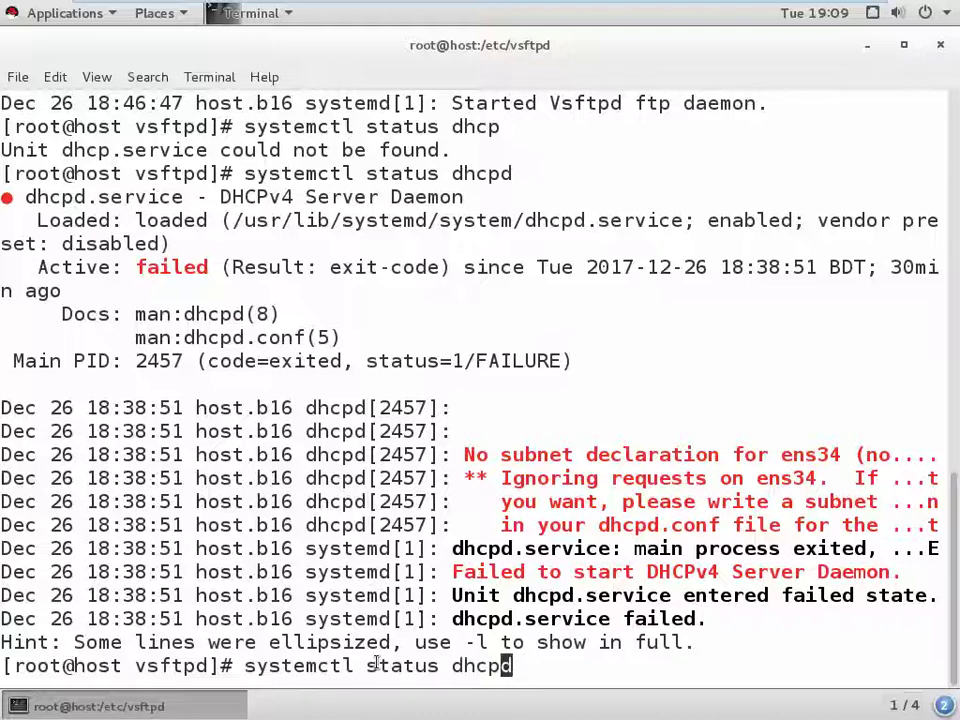
key("Left")
key("Down")
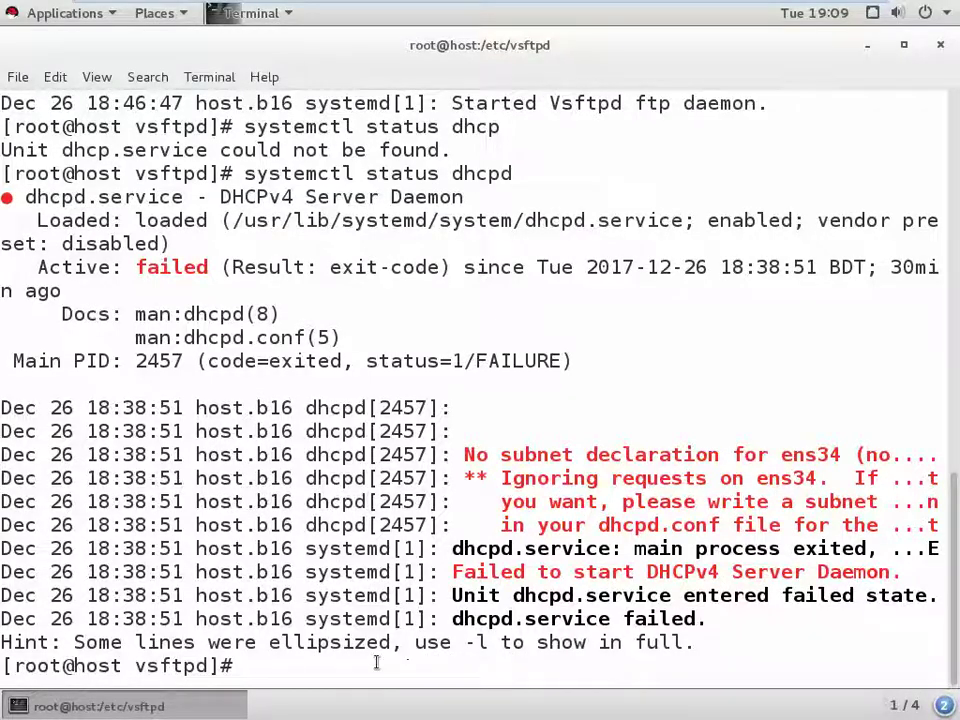
key("Up")
key("Left")
key("Left")
key("Left")
key("Left")
key("Left")
key("Left")
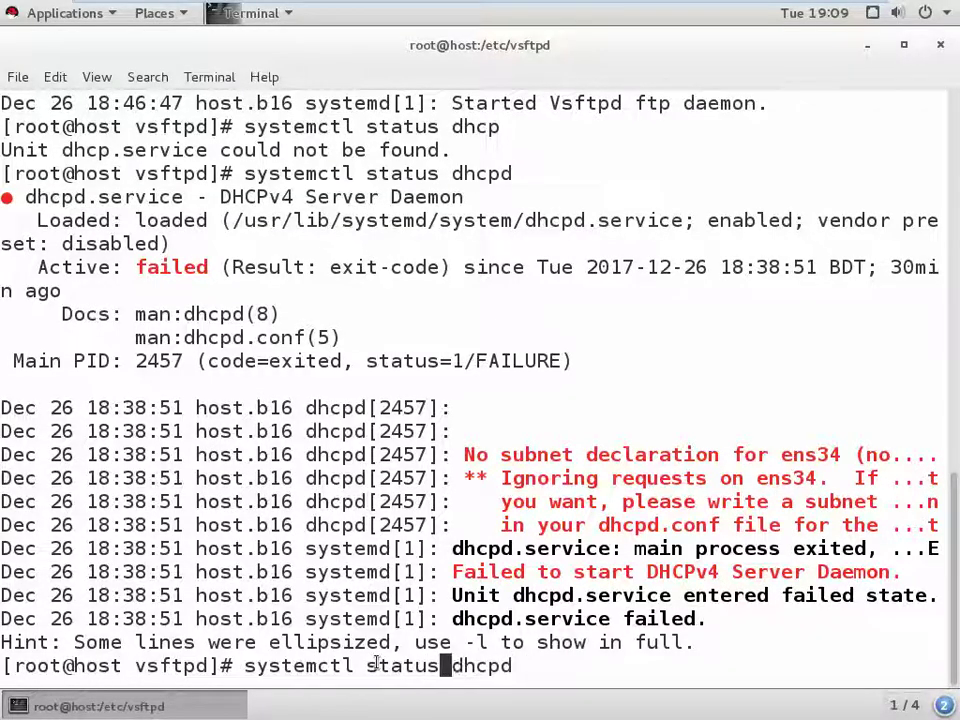
key("BackSpace")
key("BackSpace")
key("BackSpace")
type("rt")
key("Return")
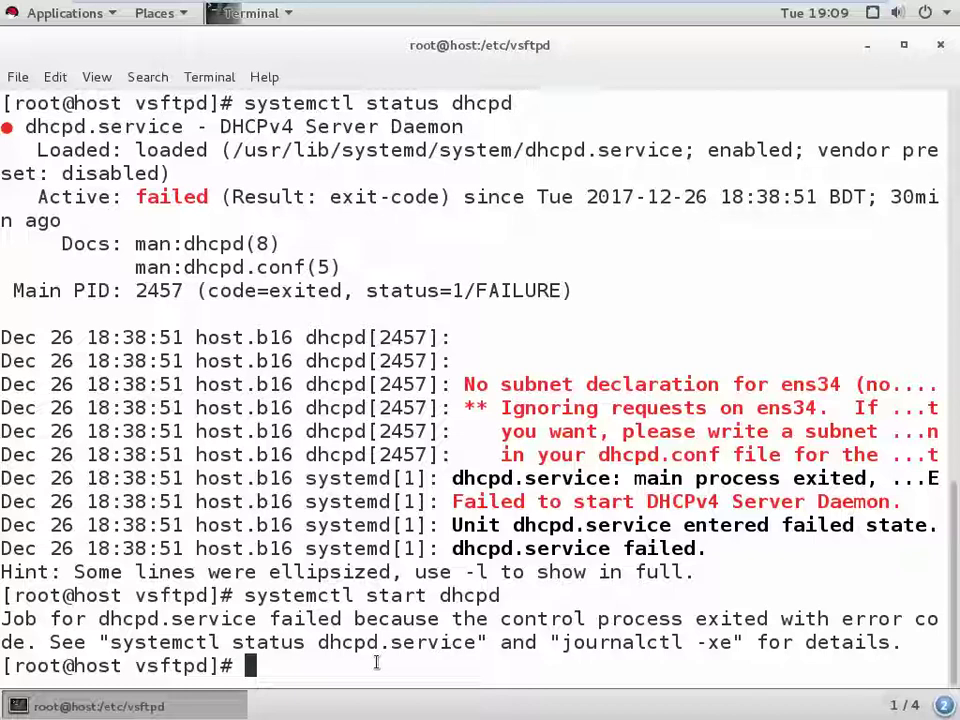
- Bring up ens34 with ifup ens34 and start dhcpd again
type("if")
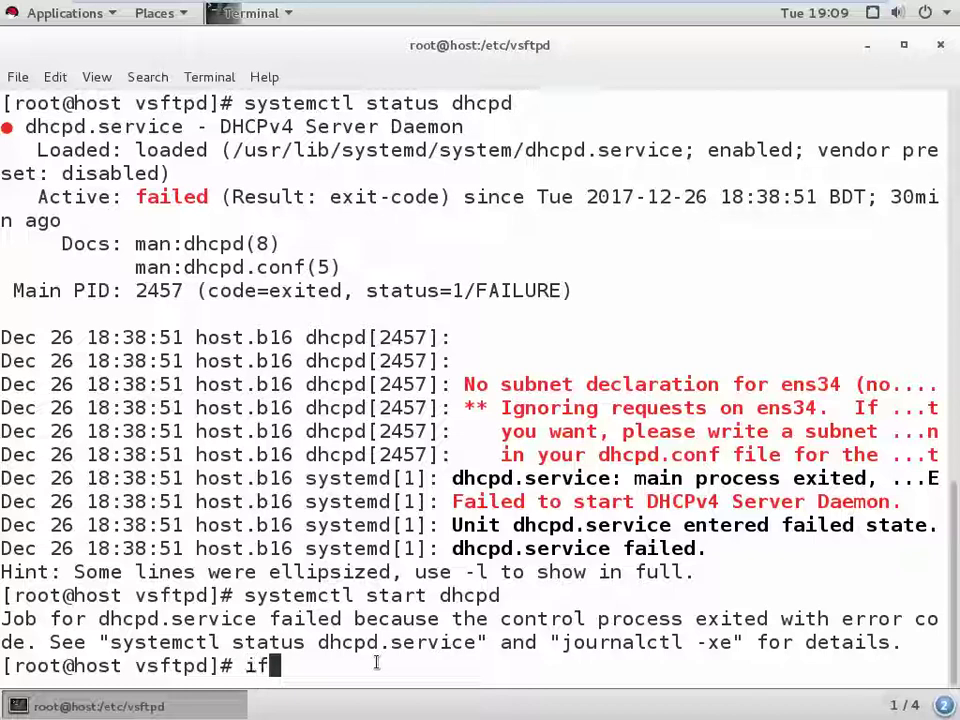
type("up ens")
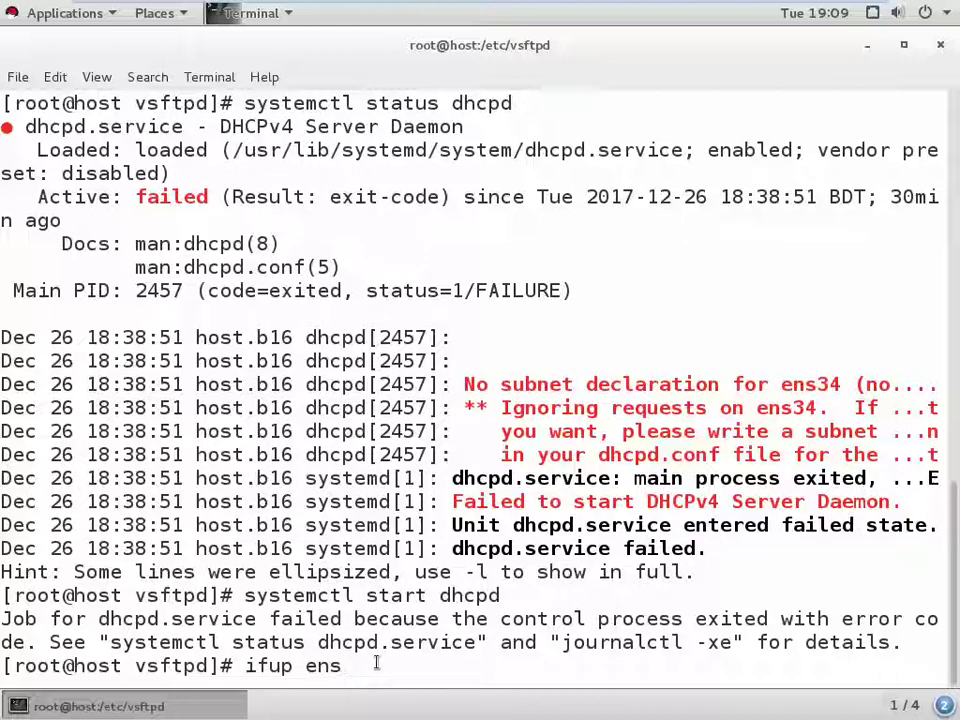
type("34")
key("Return")
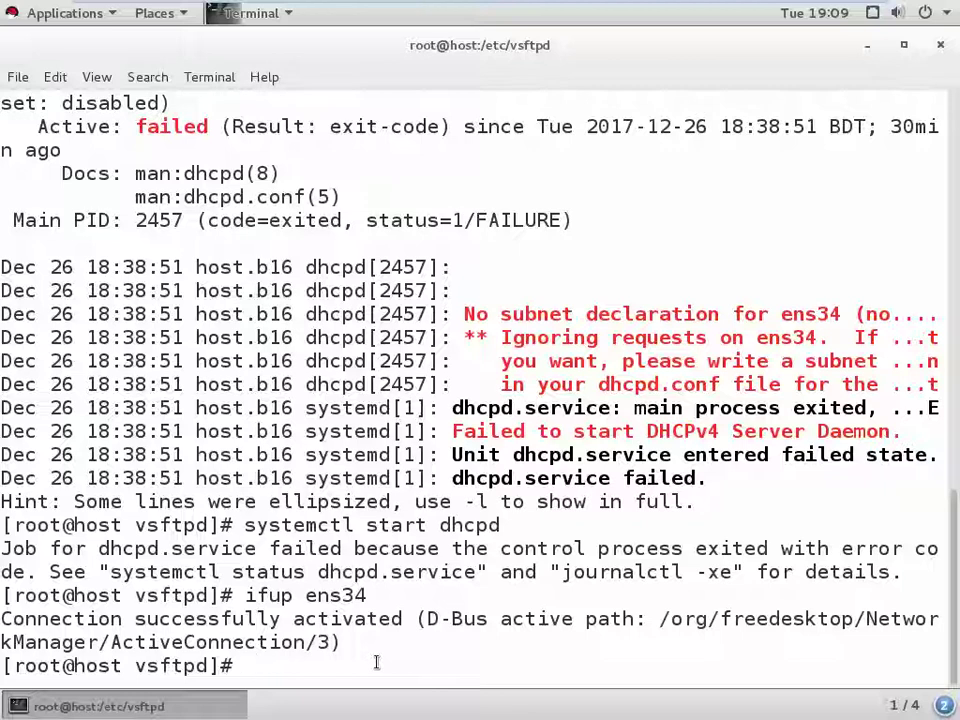
key("Up")
key("Up")
key("Up")
key("Up")
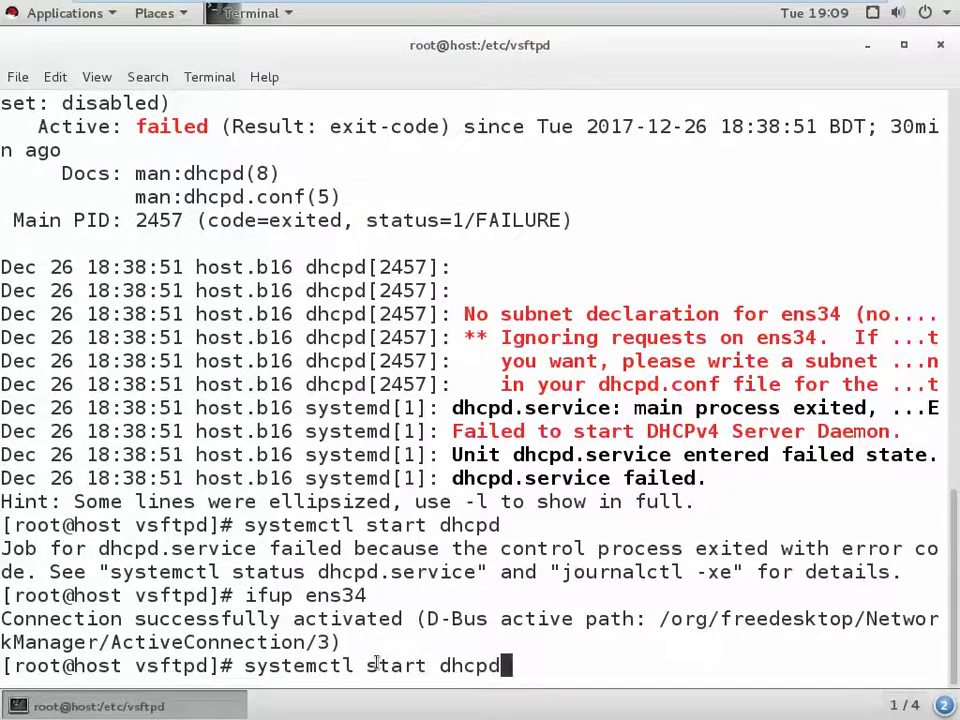
key("Return")
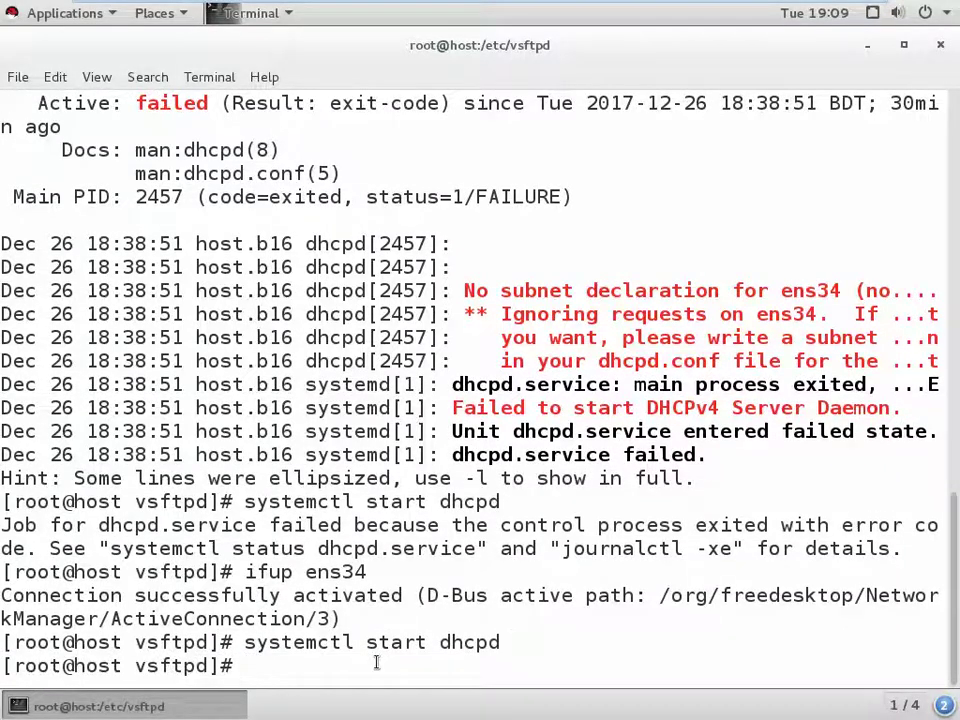
- Disable and re-enable VMnet1, check its connection details, and close Network Connections
mouse_move(697, 10)
left_click(815, 13)
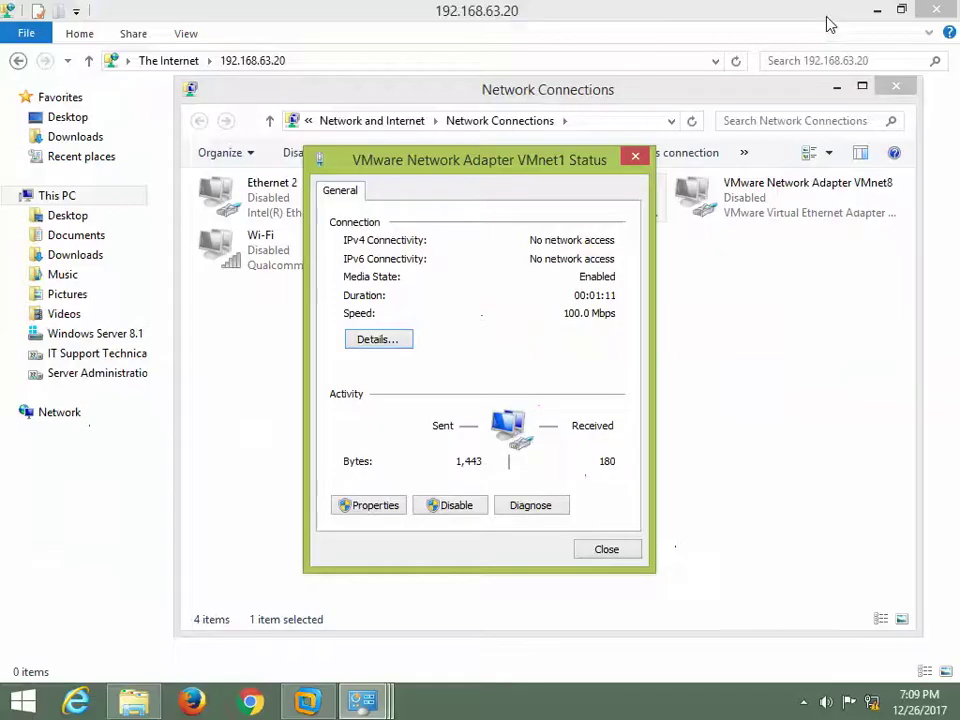
left_click(455, 506)
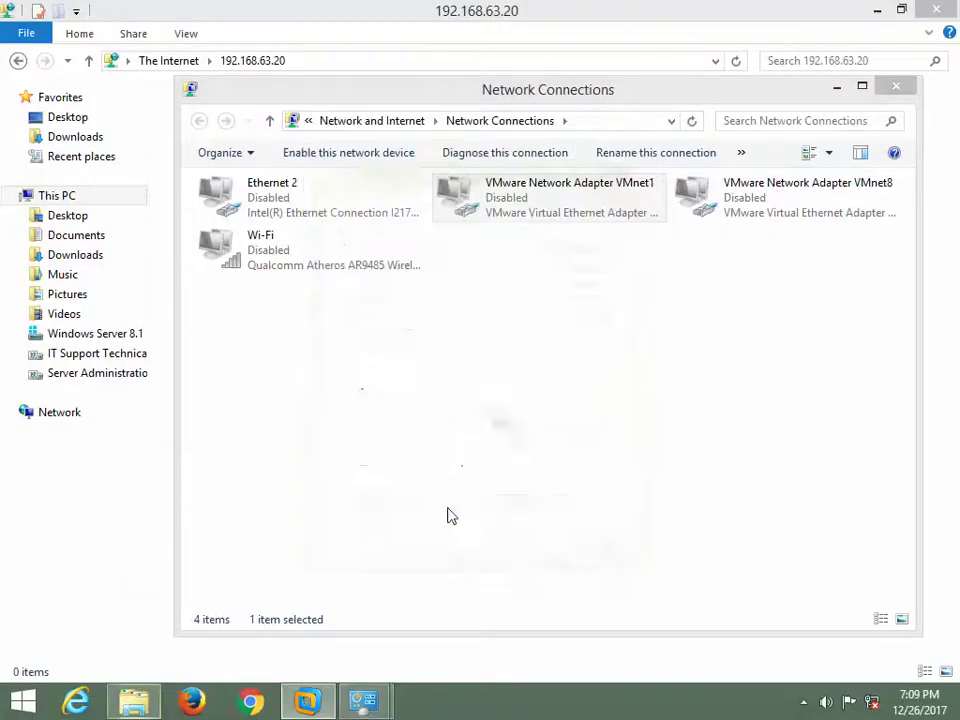
double_click(476, 203)
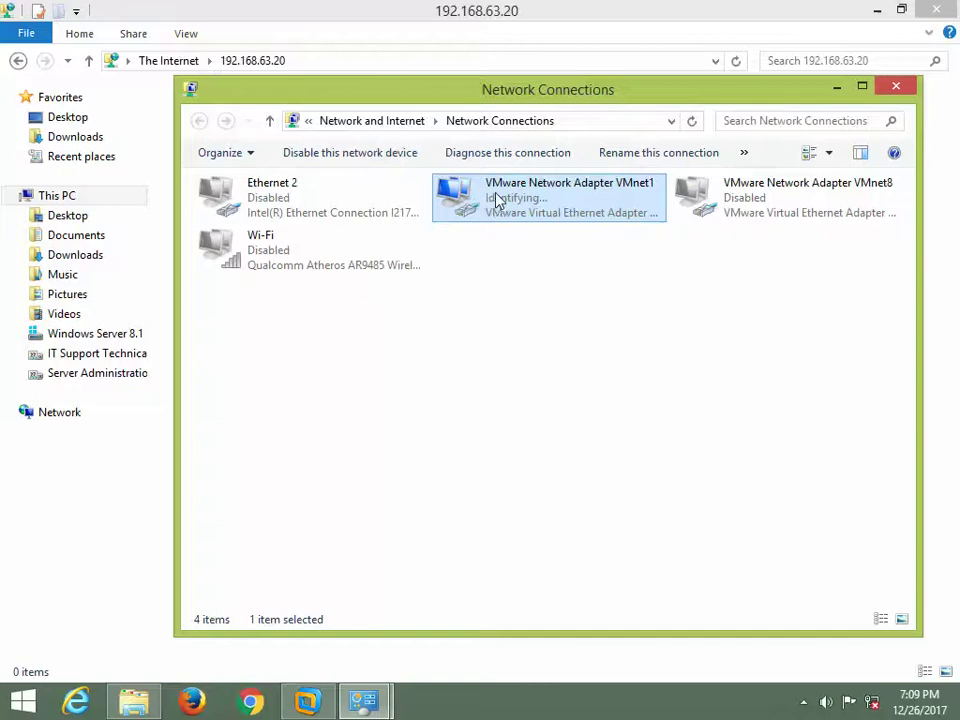
double_click(499, 199)
left_click(401, 344)
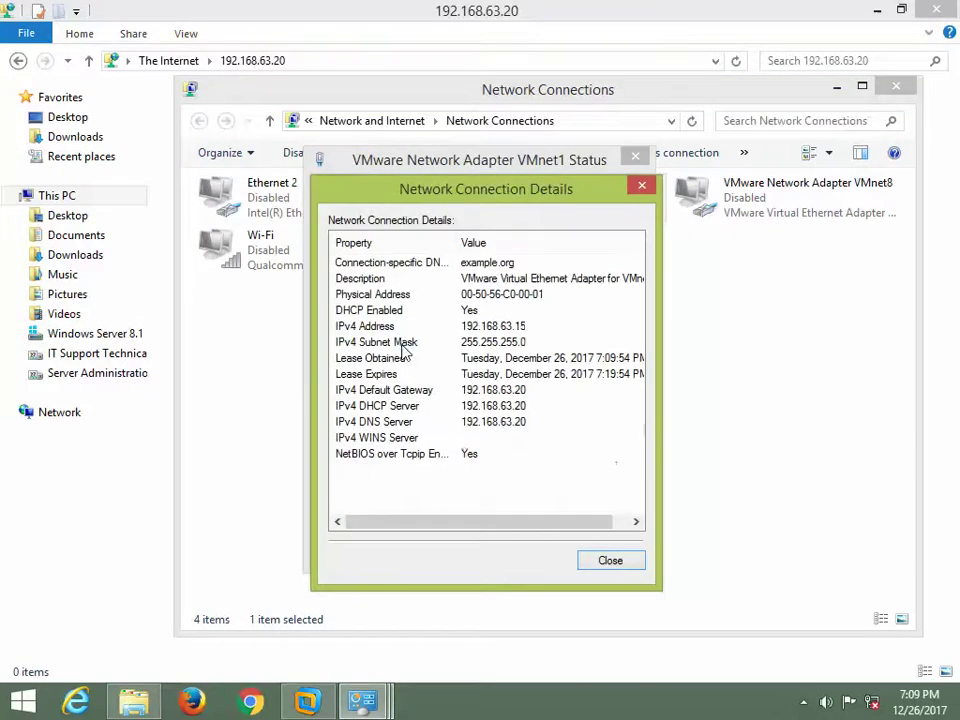
left_click(608, 560)
left_click(607, 550)
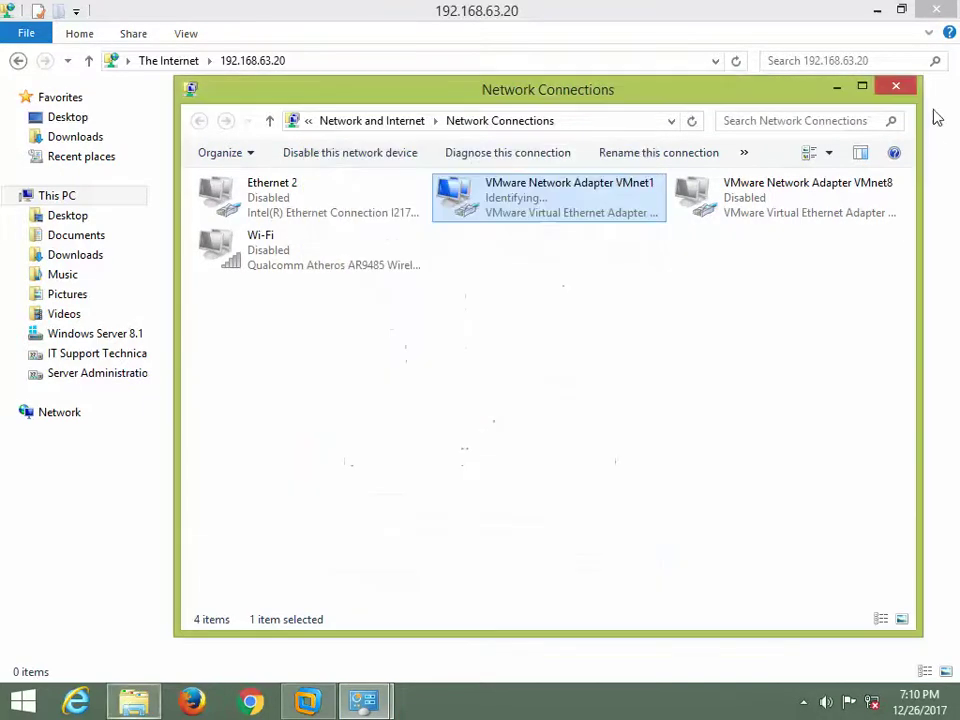
left_click(906, 88)
- Reload ftp://192.168.63.20/ in File Explorer, browse pub\Packages, then return to the root
left_click(466, 58)
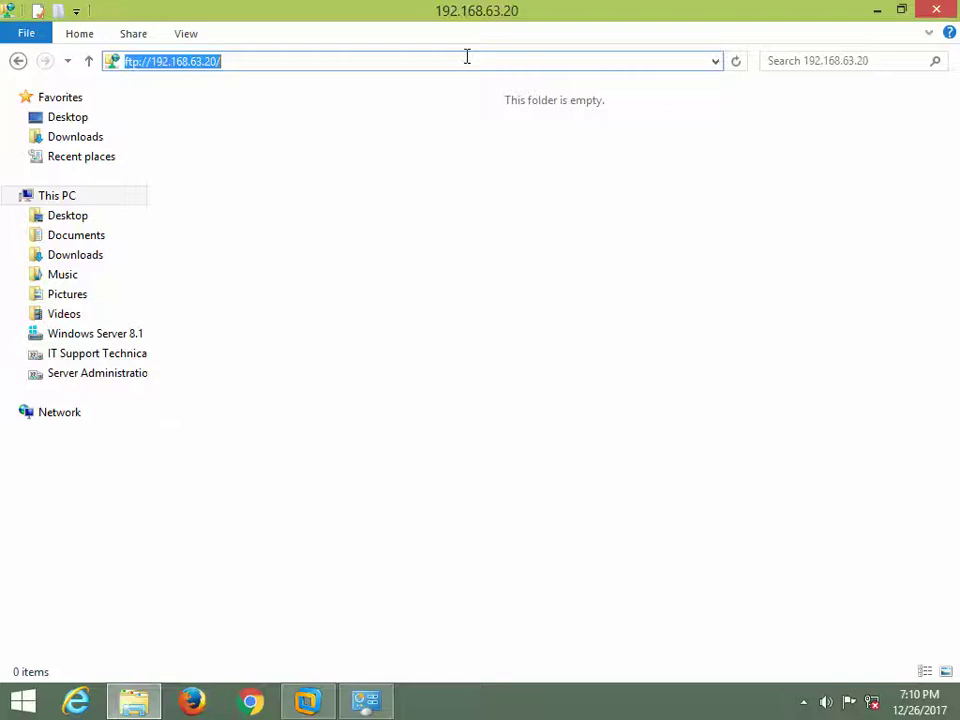
key("Return")
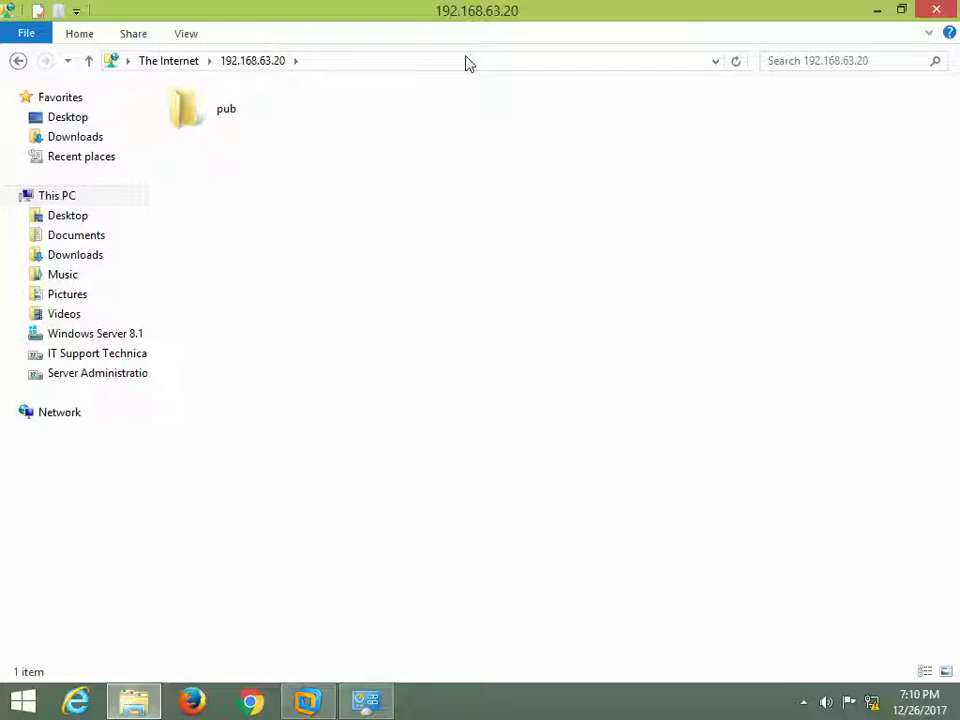
left_click(467, 58)
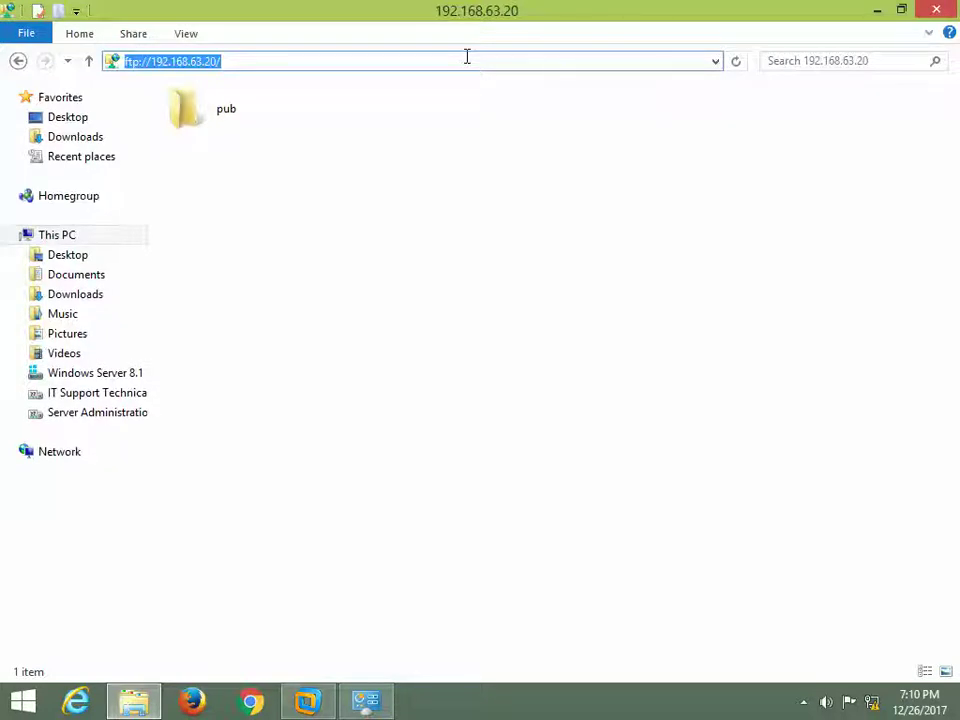
left_click(467, 56)
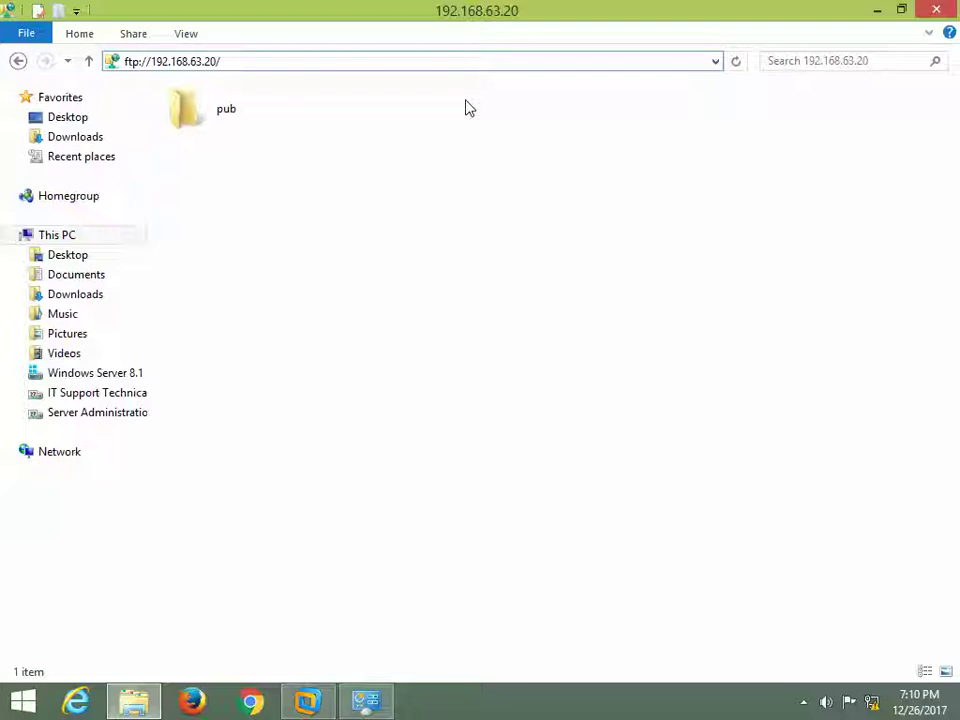
double_click(185, 120)
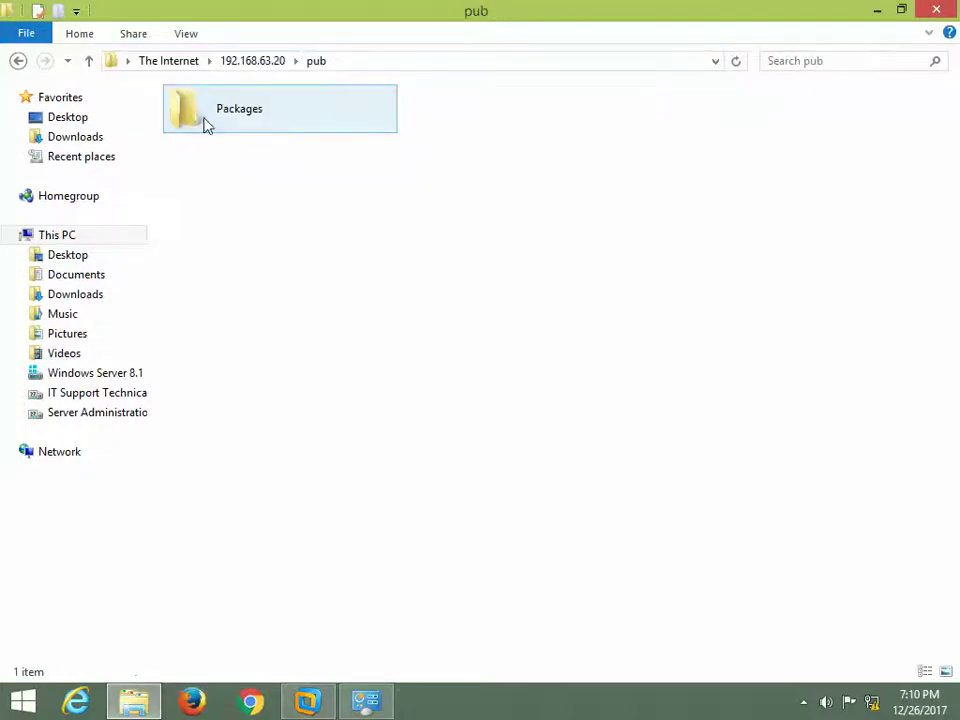
double_click(207, 124)
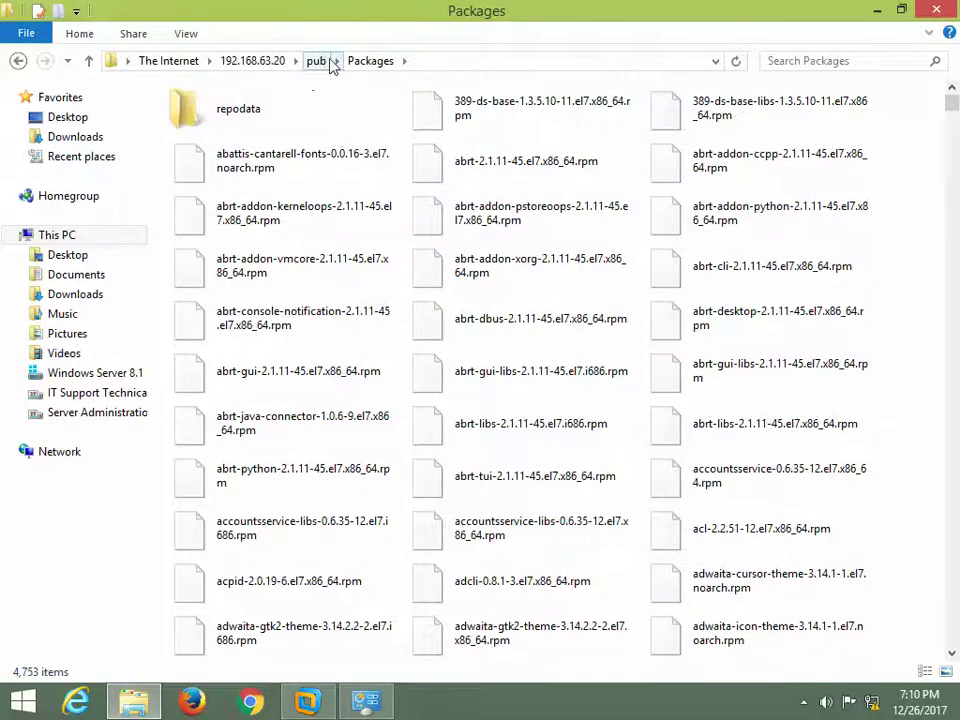
scroll(399, 244, "down", 10)
scroll(399, 244, "up", 10)
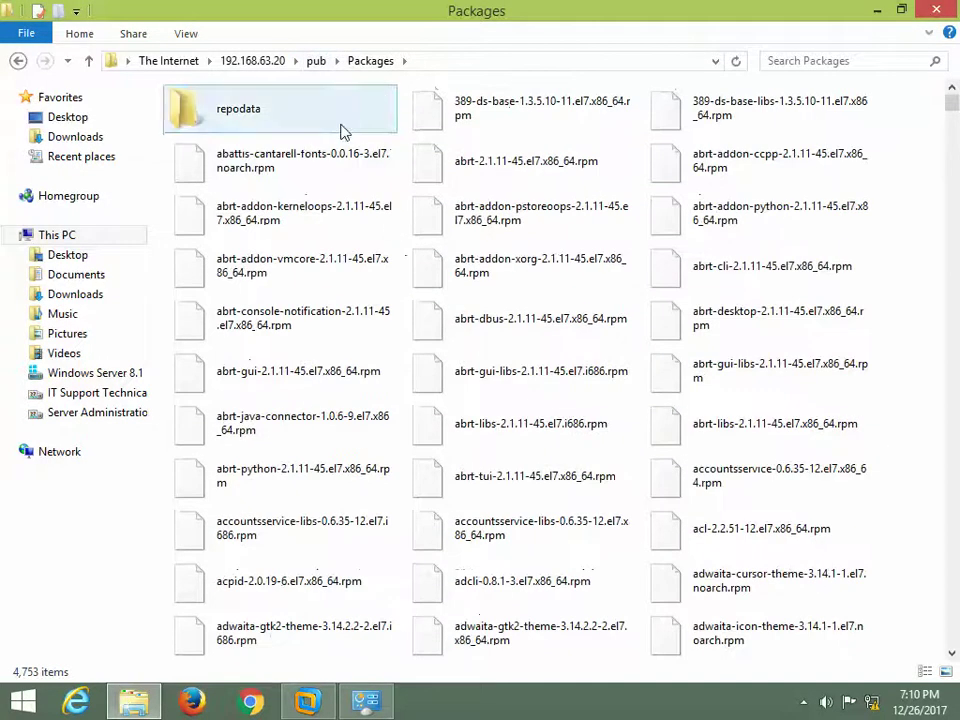
left_click(253, 61)
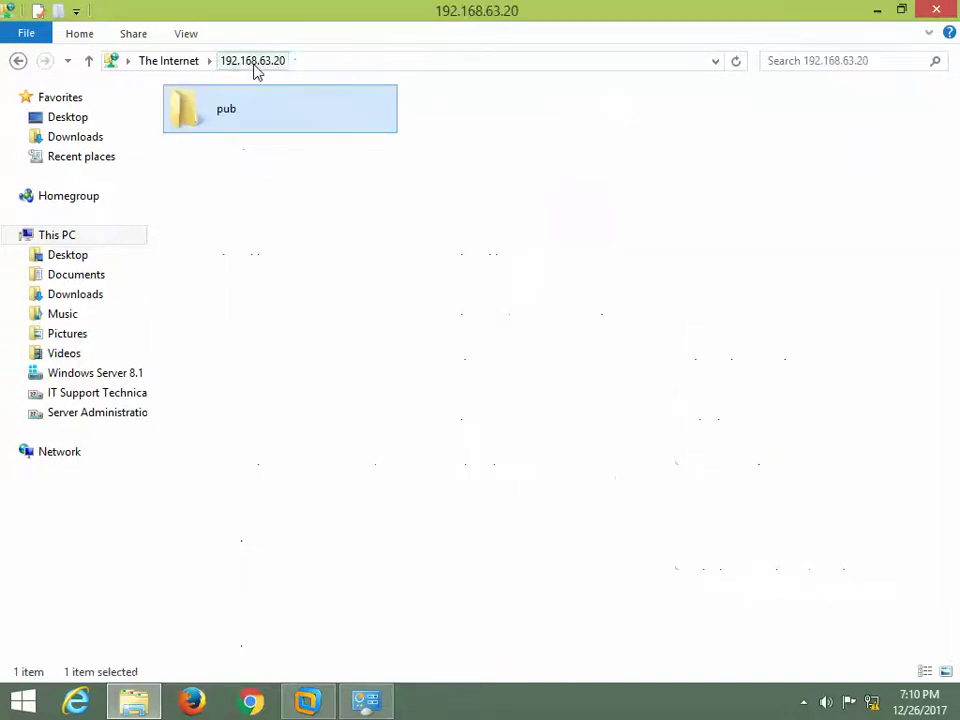
- Launch Firefox and load ftp://192.168.63.20
left_click(212, 705)
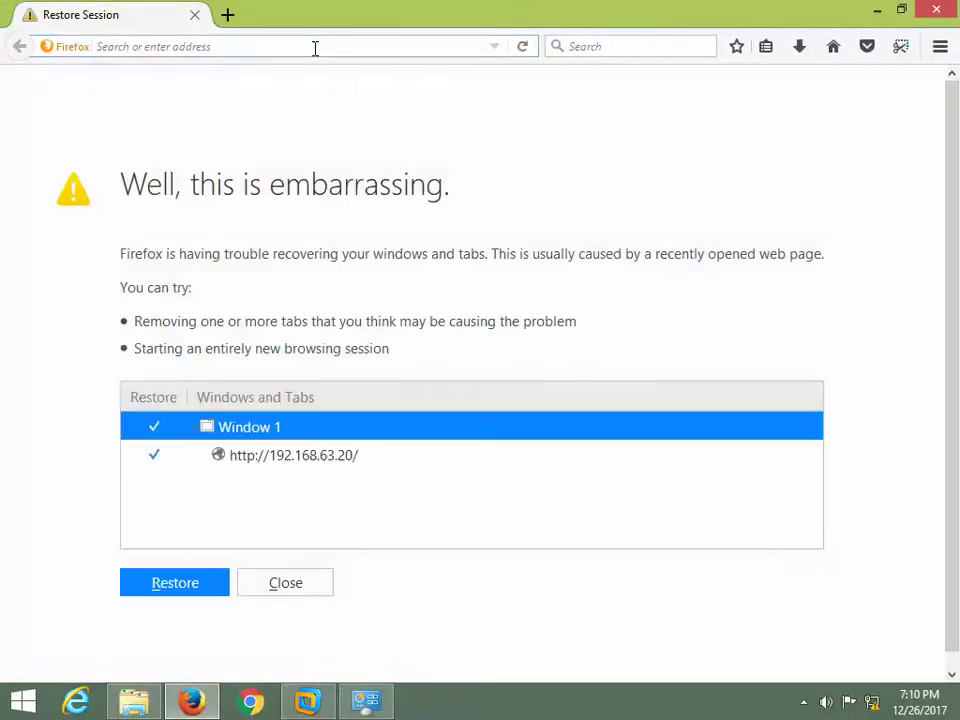
left_click(315, 47)
type("ft")
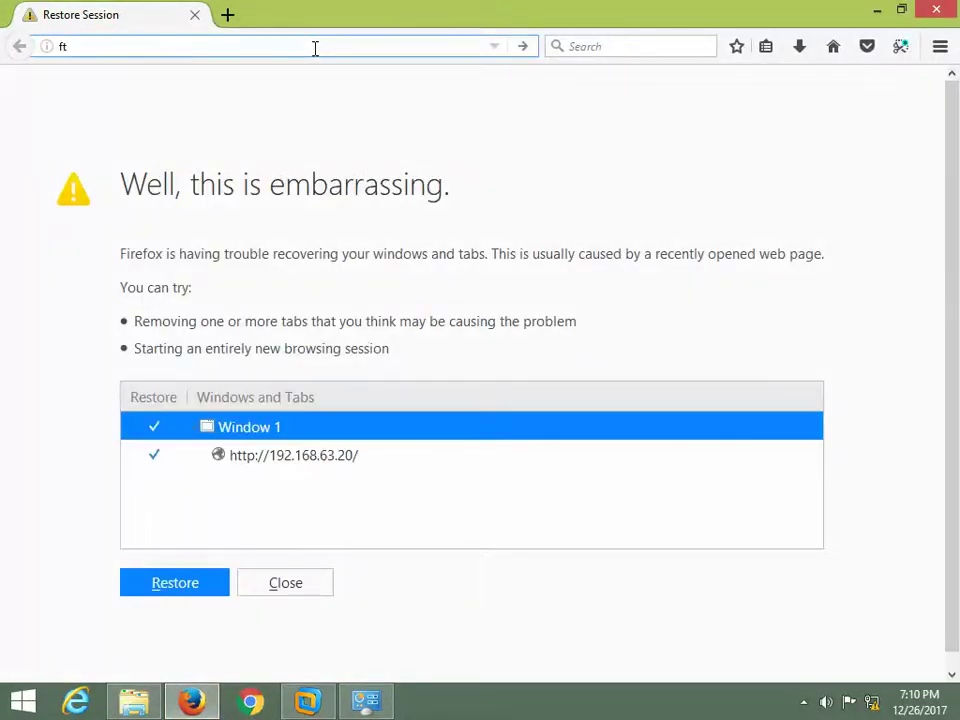
type("[://")
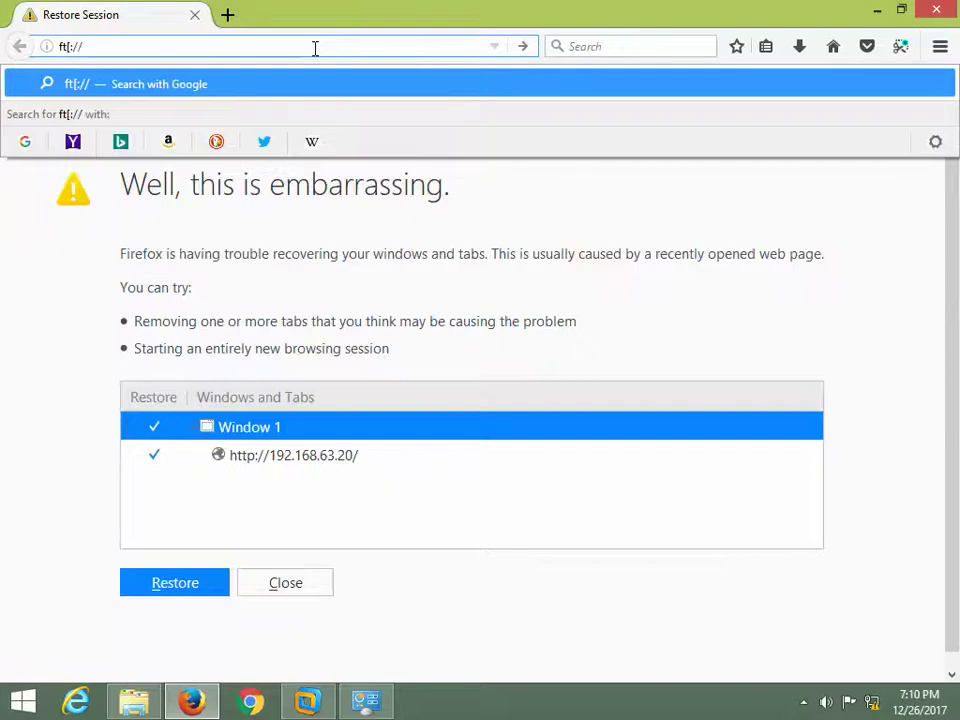
key("BackSpace")
key("BackSpace")
key("BackSpace")
key("BackSpace")
type("p:")
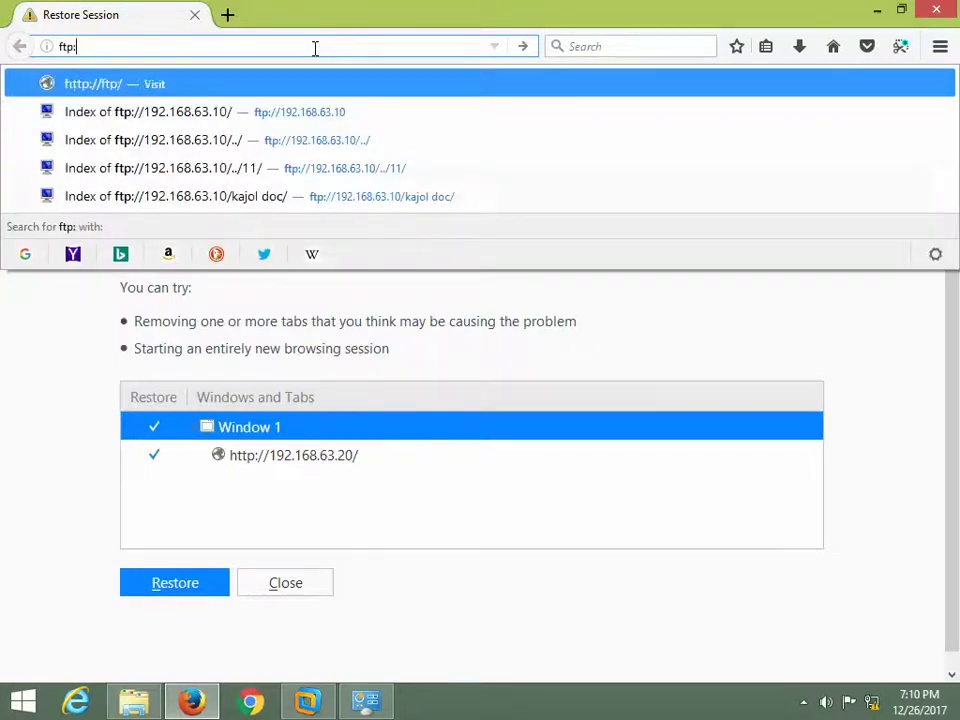
type("//")
key("Down")
key("BackSpace")
key("BackSpace")
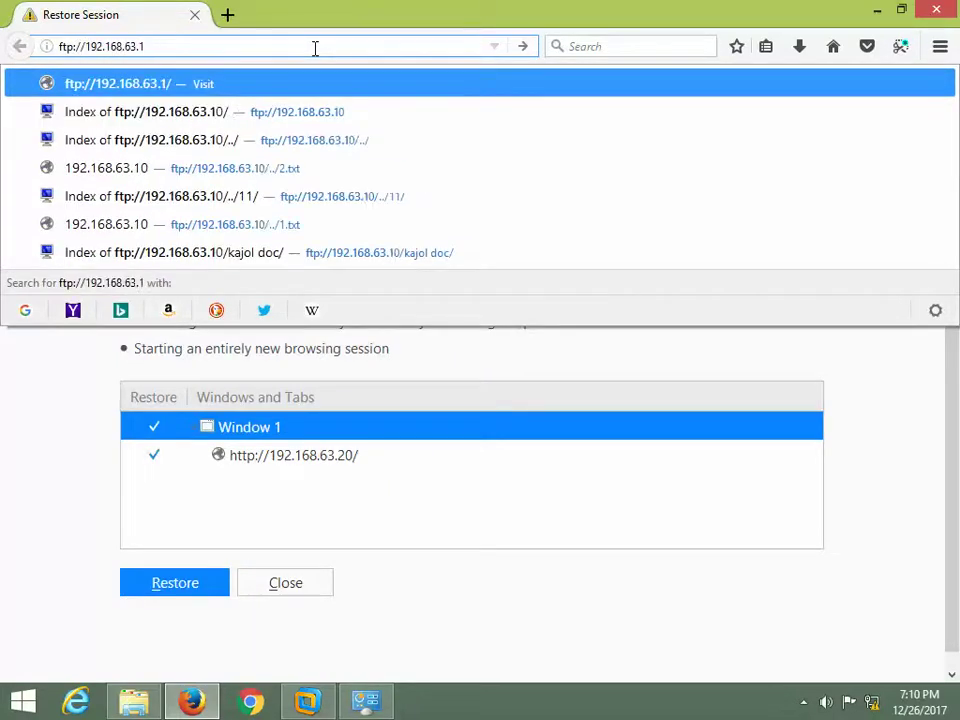
key("BackSpace")
type("20")
key("Return")
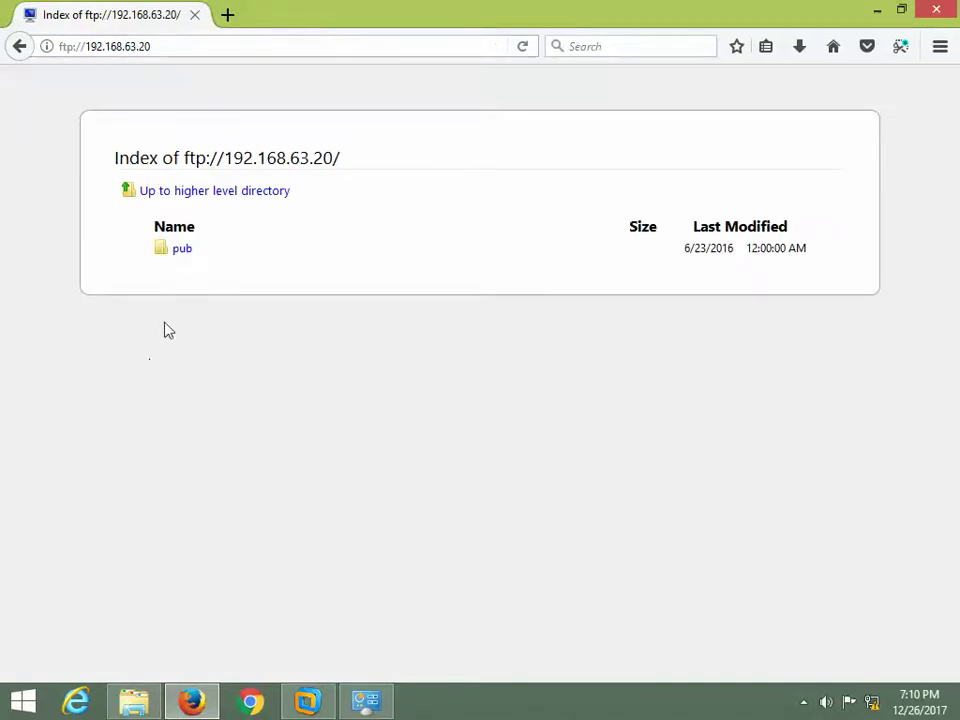
- Open pub/Packages and scroll through its .rpm file listing
left_click(179, 252)
left_click(205, 250)
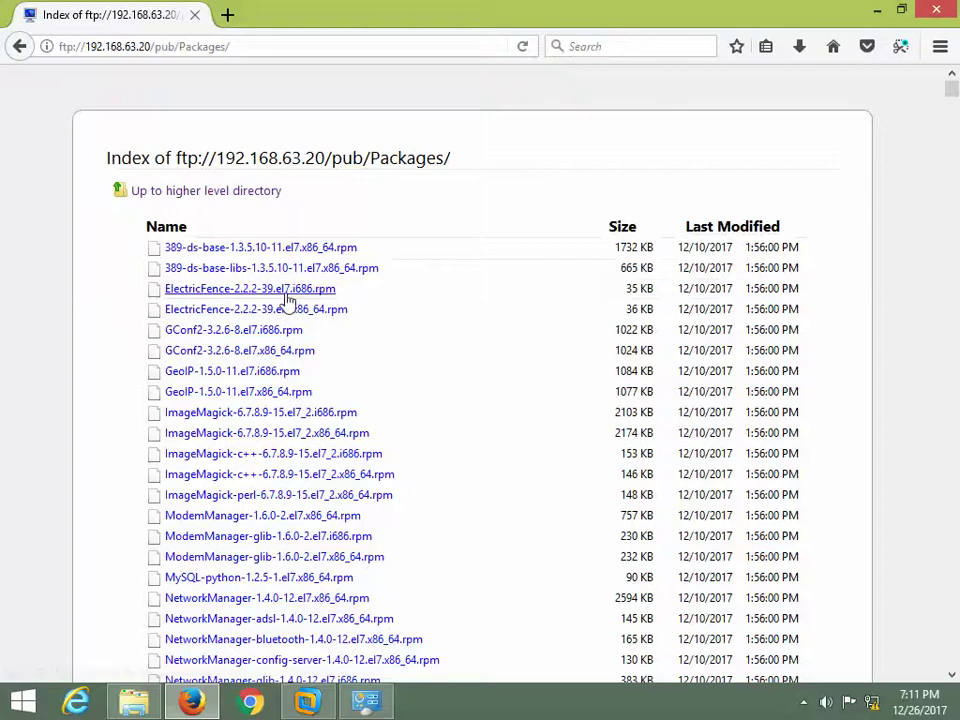
scroll(292, 300, "down", 20)
scroll(300, 291, "down", 20)
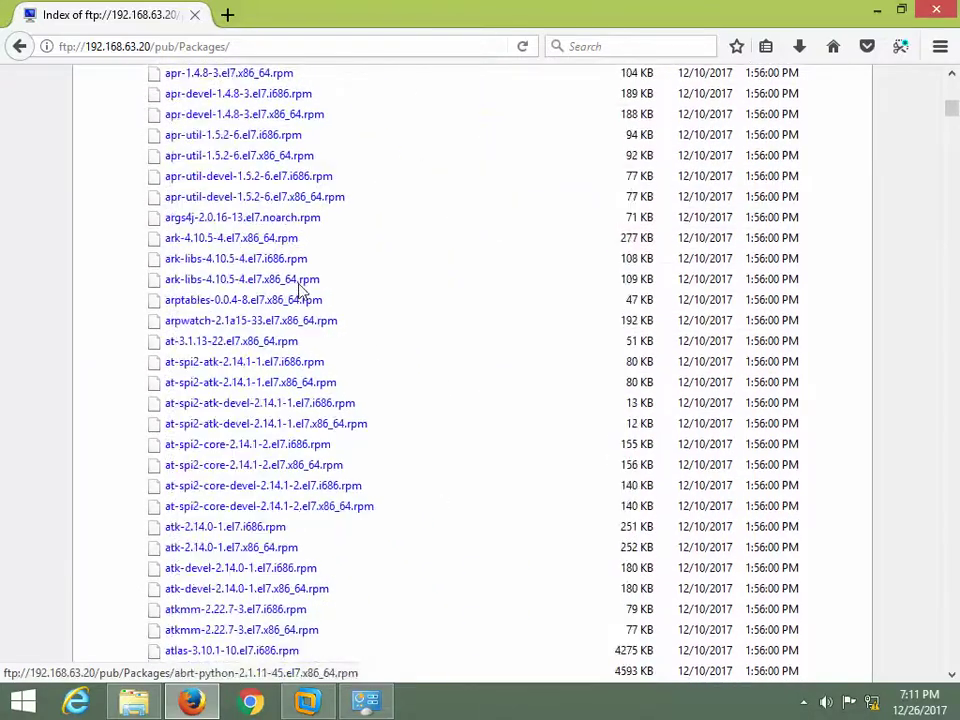
scroll(347, 284, "down", 10)
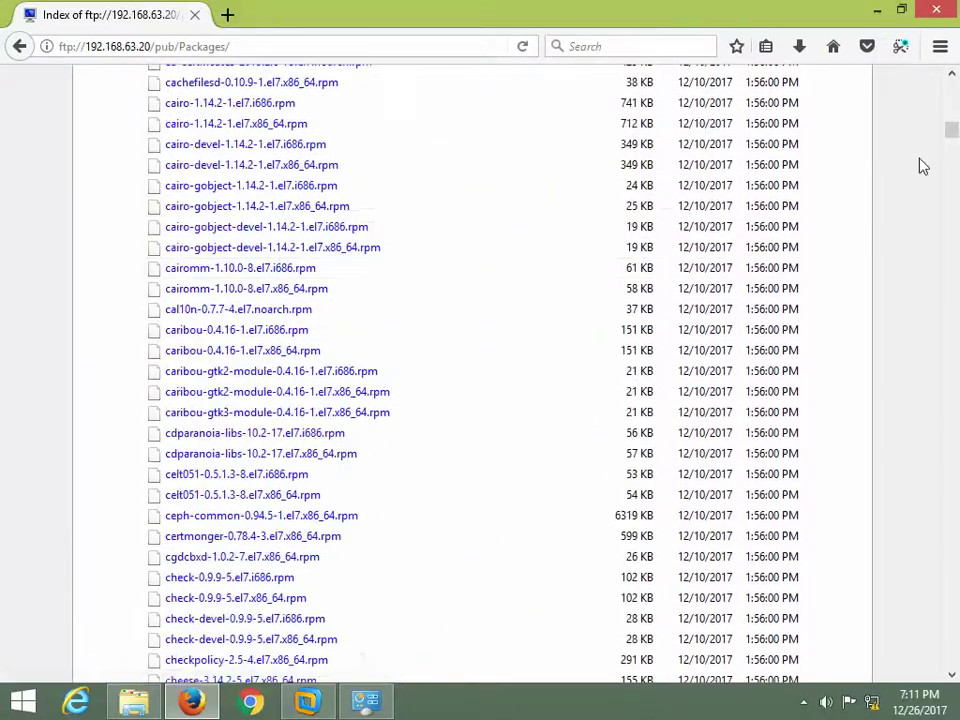
left_click_drag(950, 155, 953, 86)
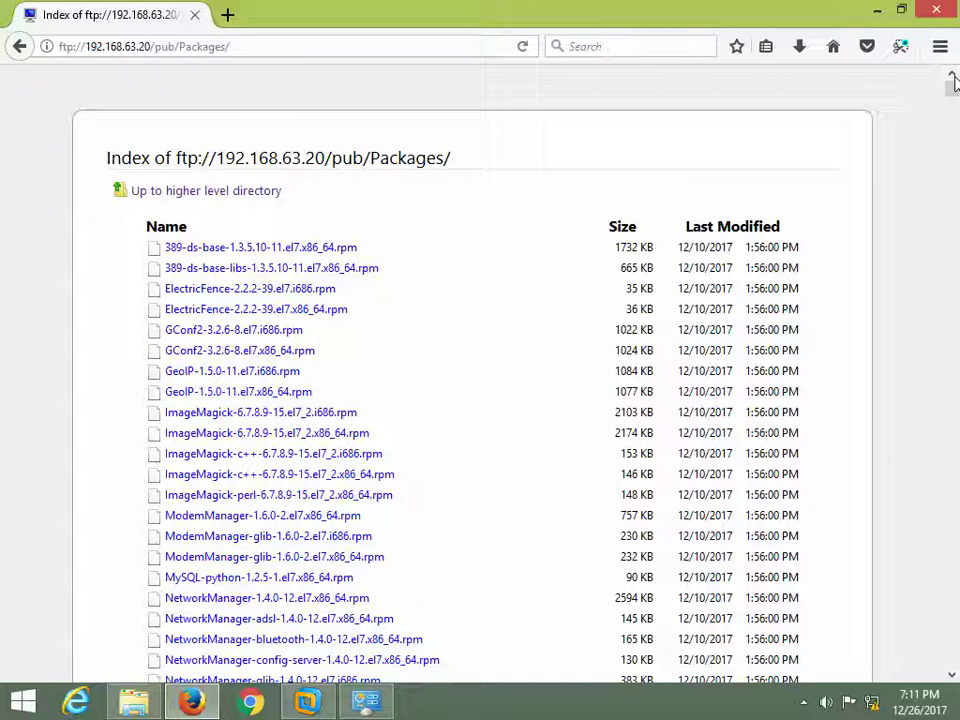
- Clear the VM terminal and type /var/ftp/ at the fresh prompt
left_click(307, 701)
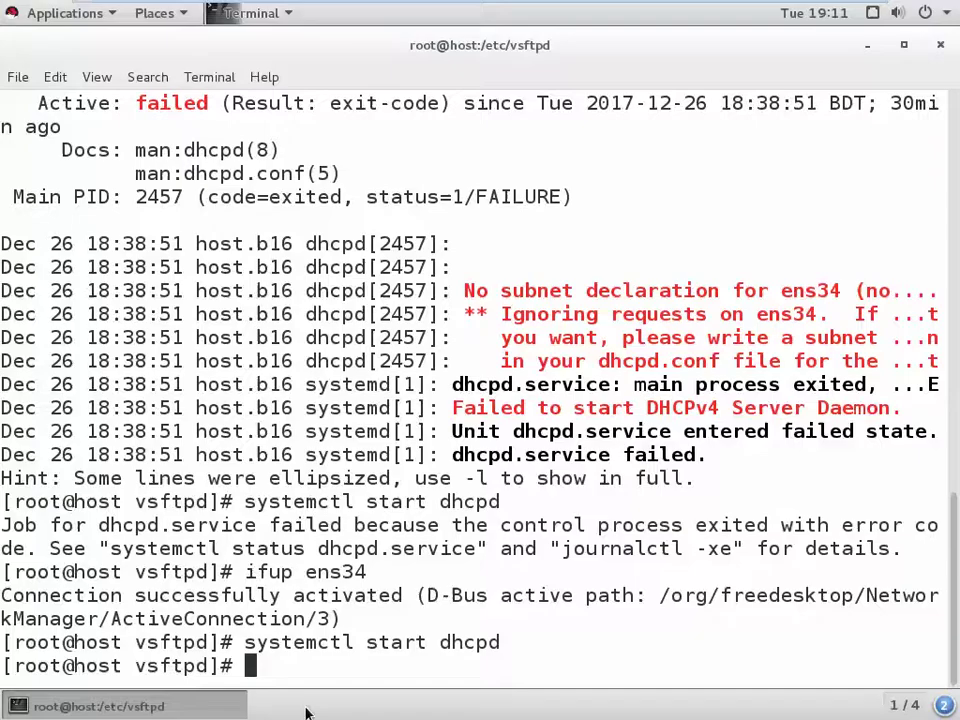
type("clear")
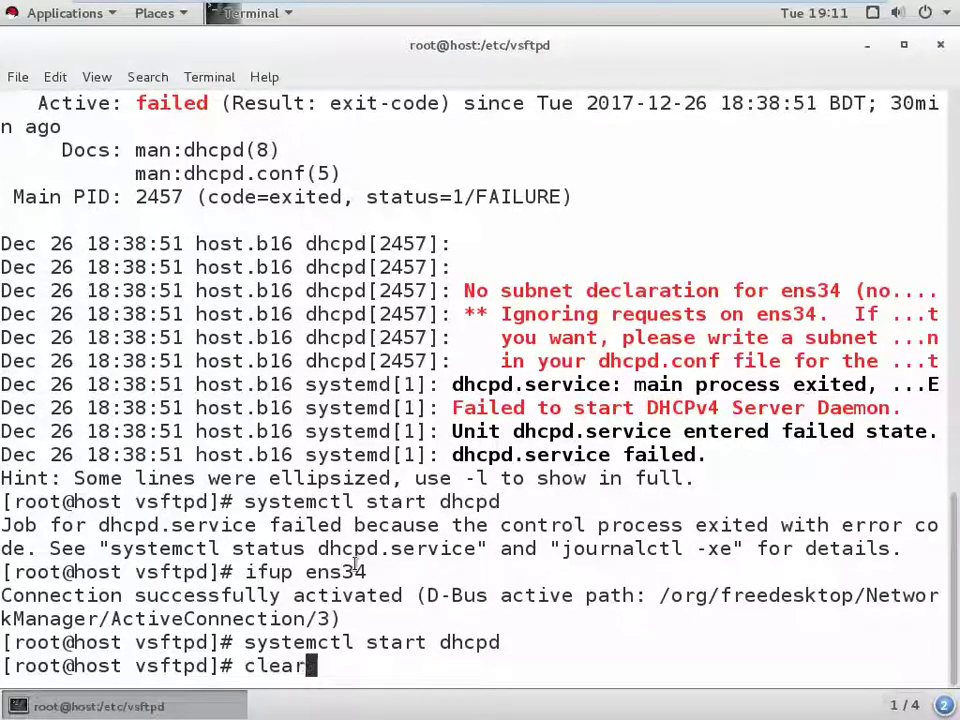
key("Return")
type("cd")
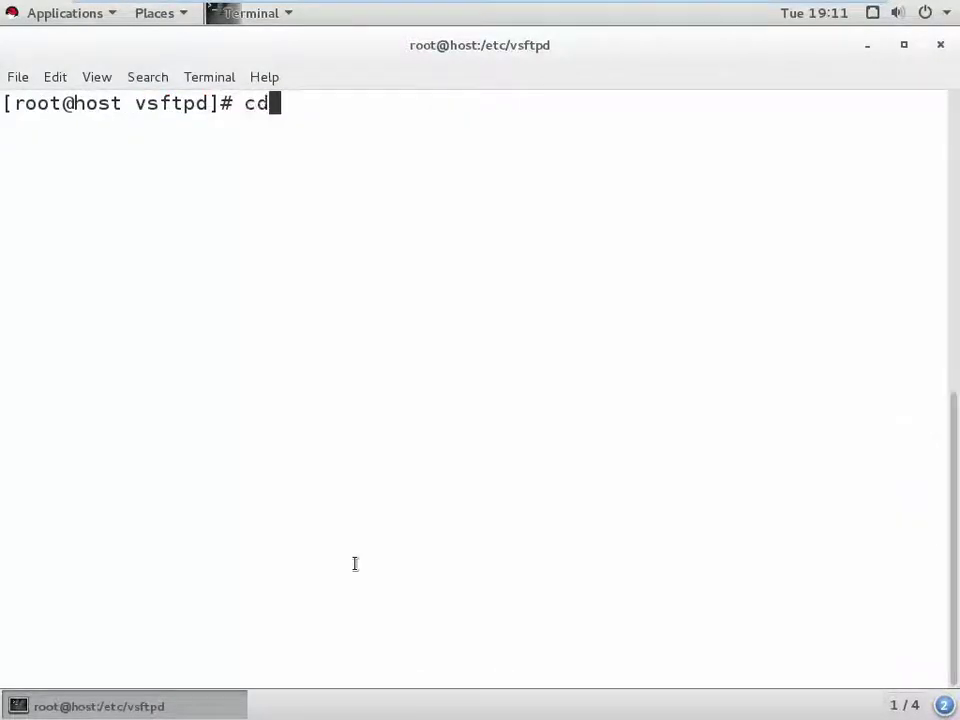
key("BackSpace")
key("BackSpace")
type("/var/")
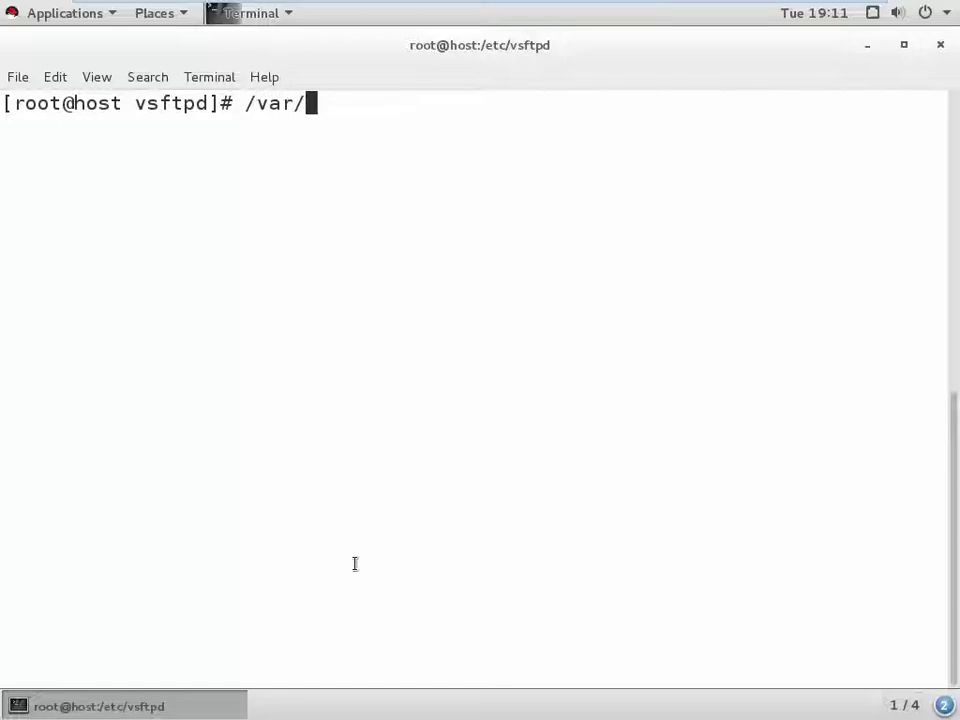
type("ftp/")
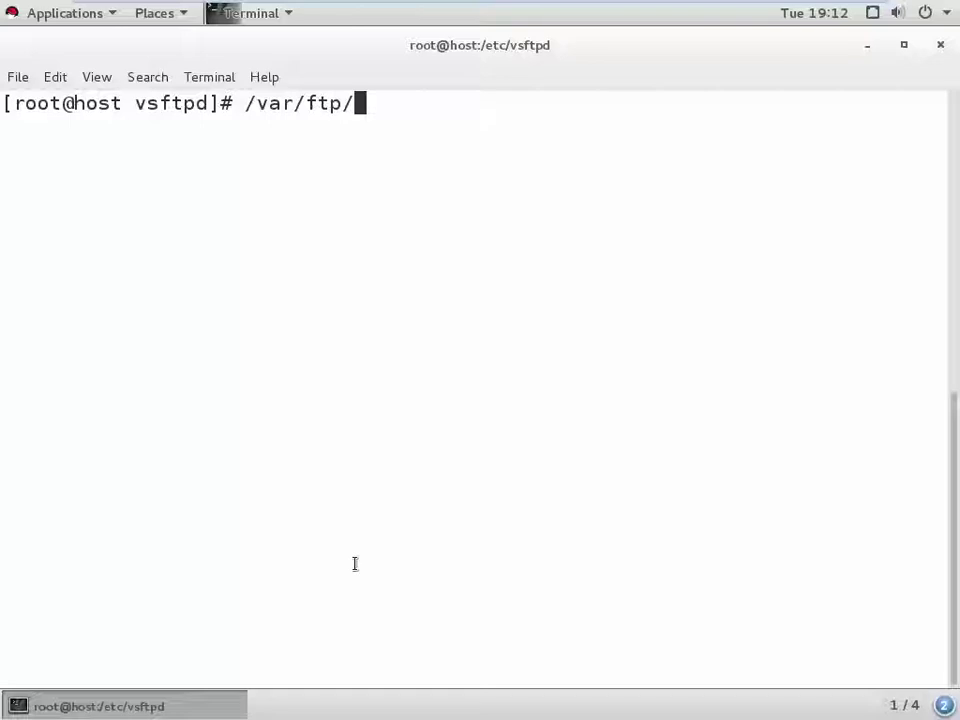
- Minimize the VM and reopen the pub/Packages FTP index in Firefox
mouse_move(236, 9)
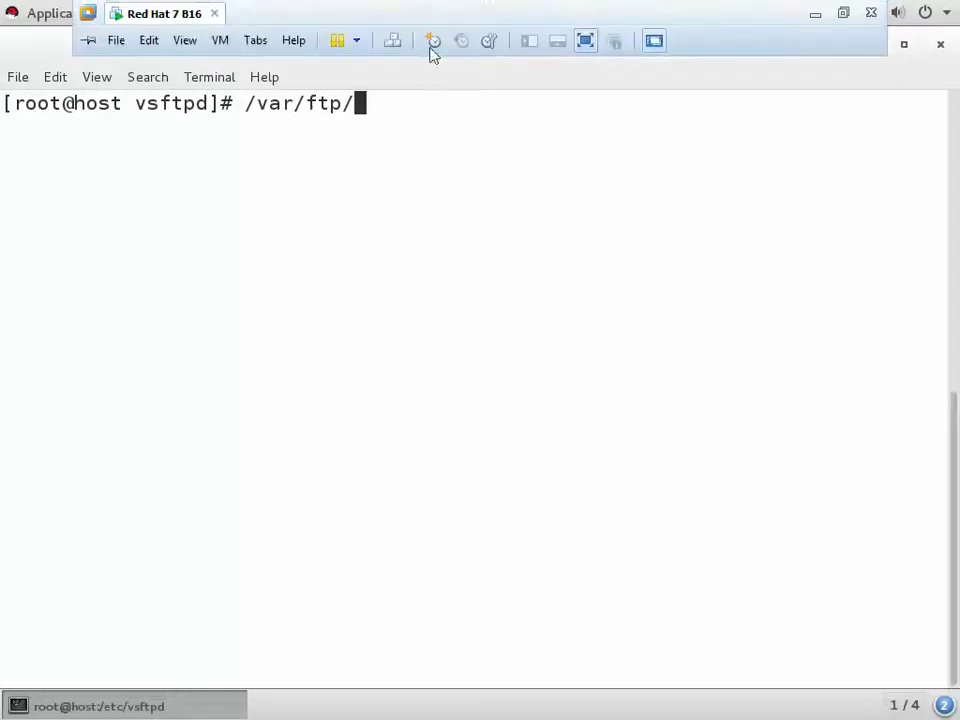
left_click(817, 15)
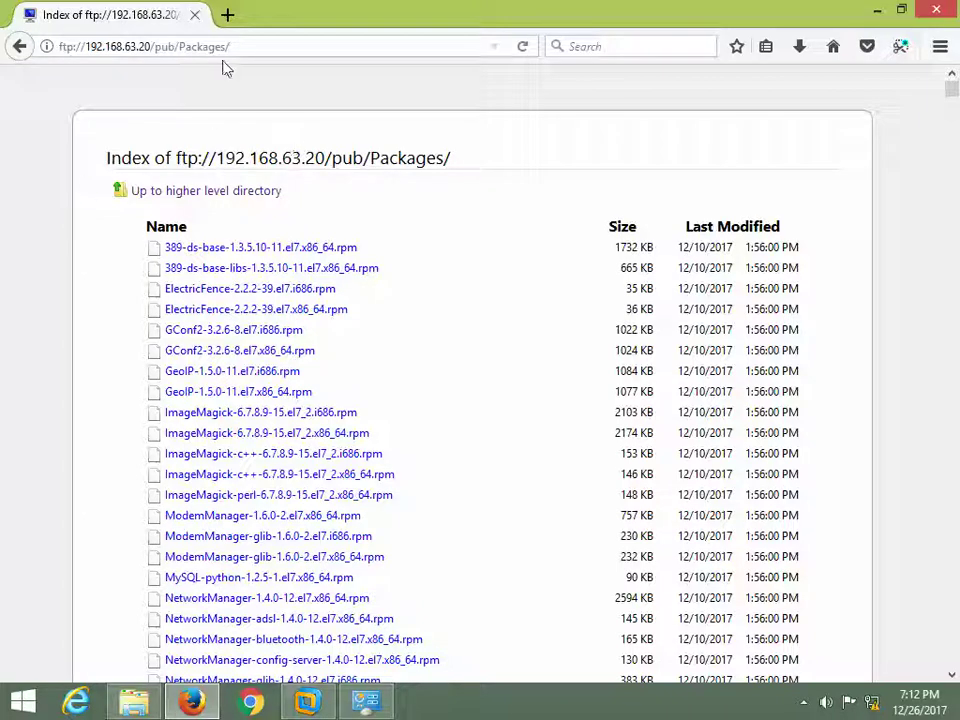
left_click(19, 46)
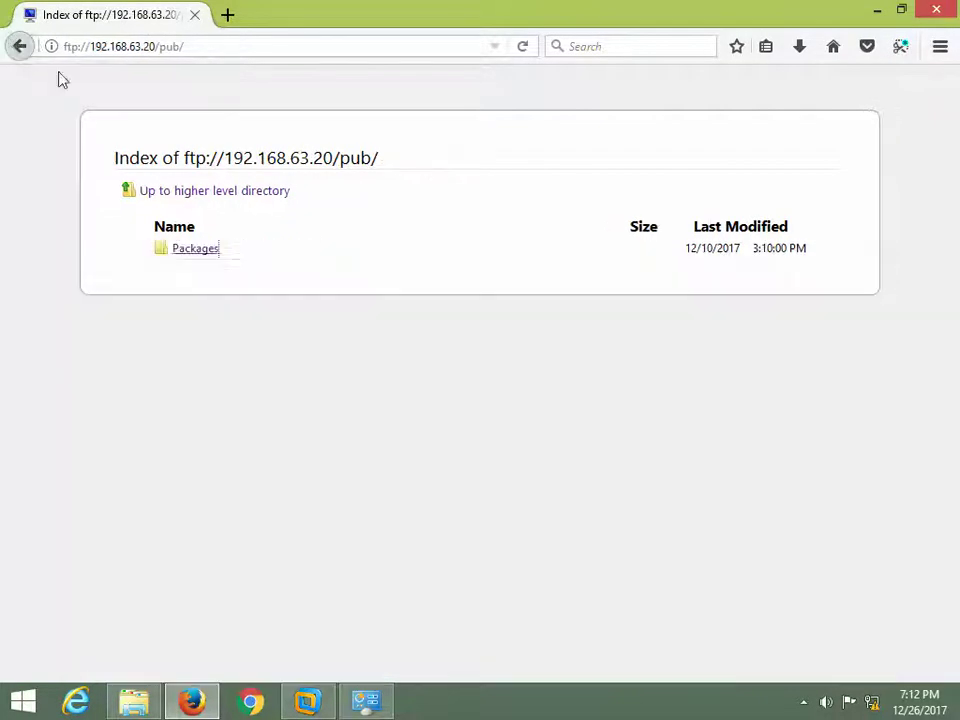
left_click(215, 252)
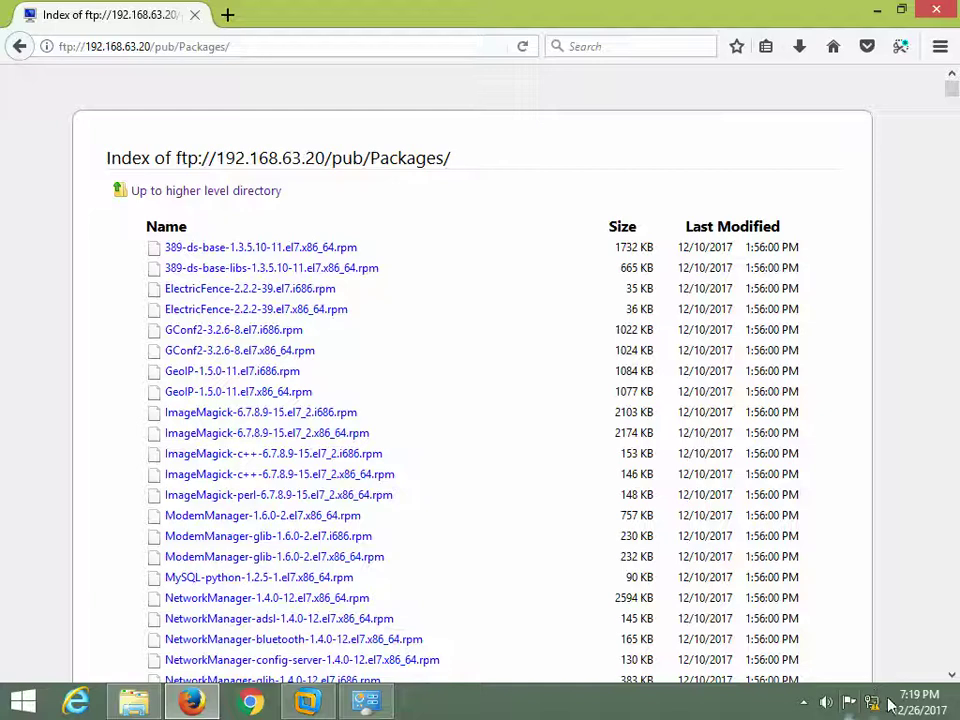
left_click(803, 702)
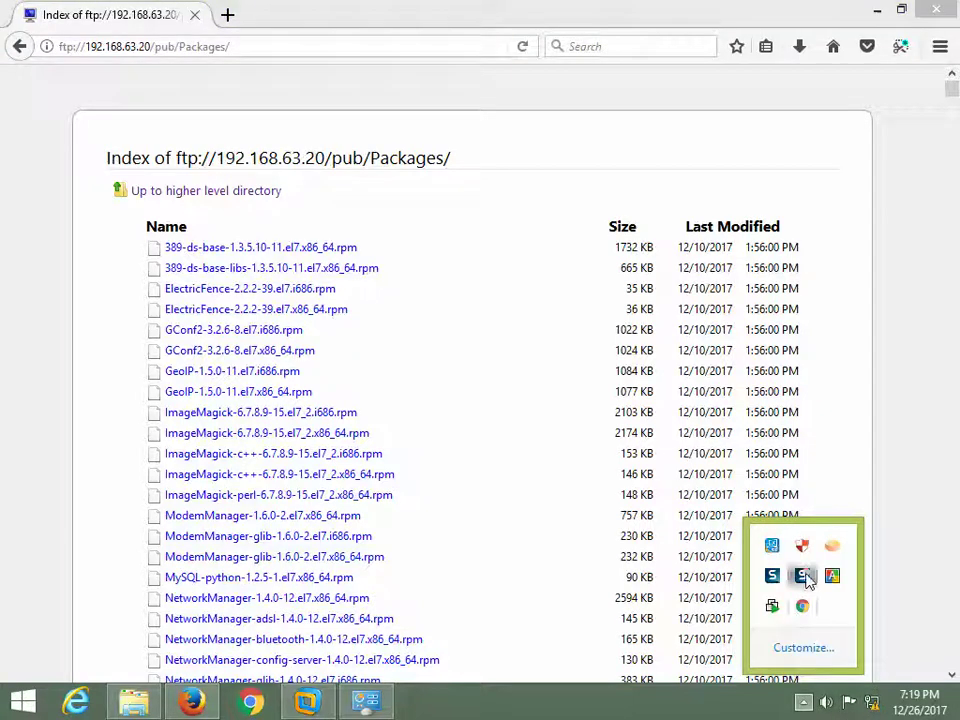
- Unlock the VM's root session with the root password and list /etc/vsftpd
left_click(310, 701)
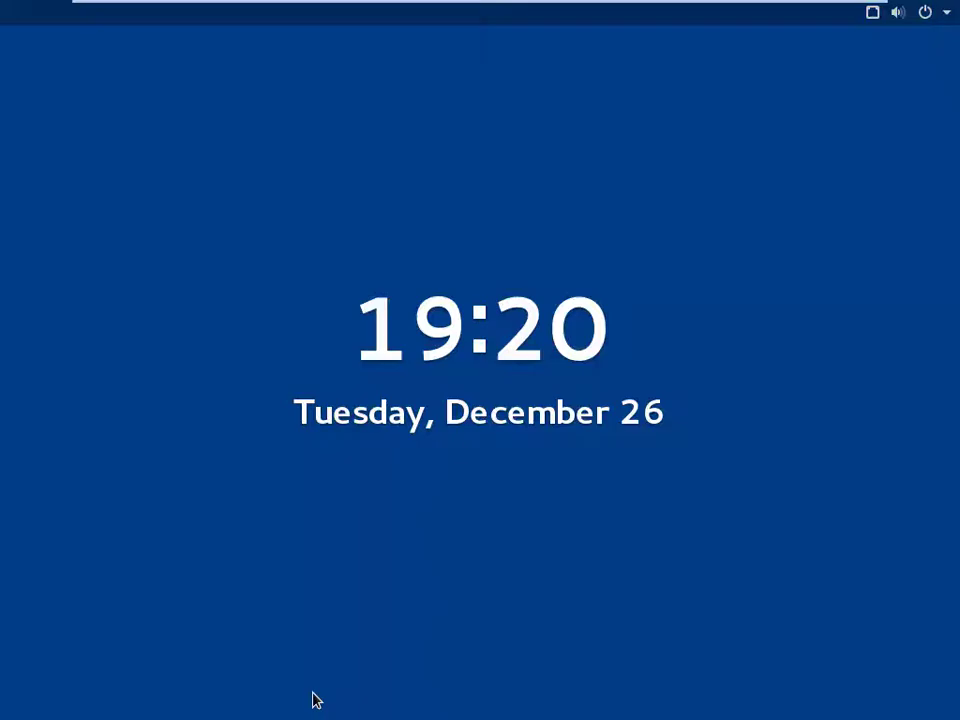
left_click(460, 449)
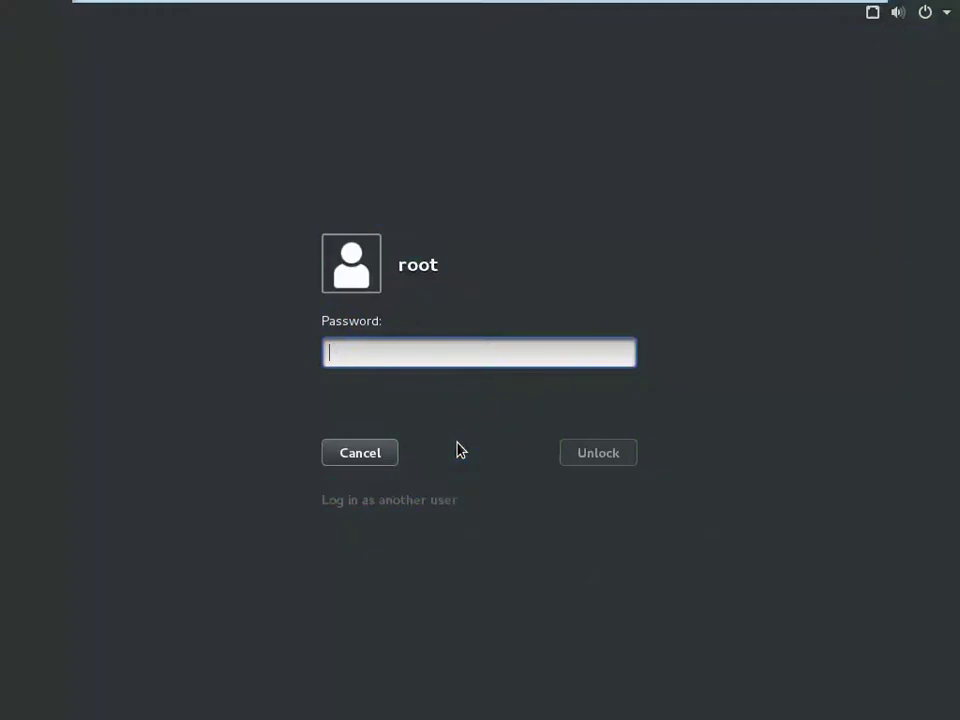
type("redhat")
key("Return")
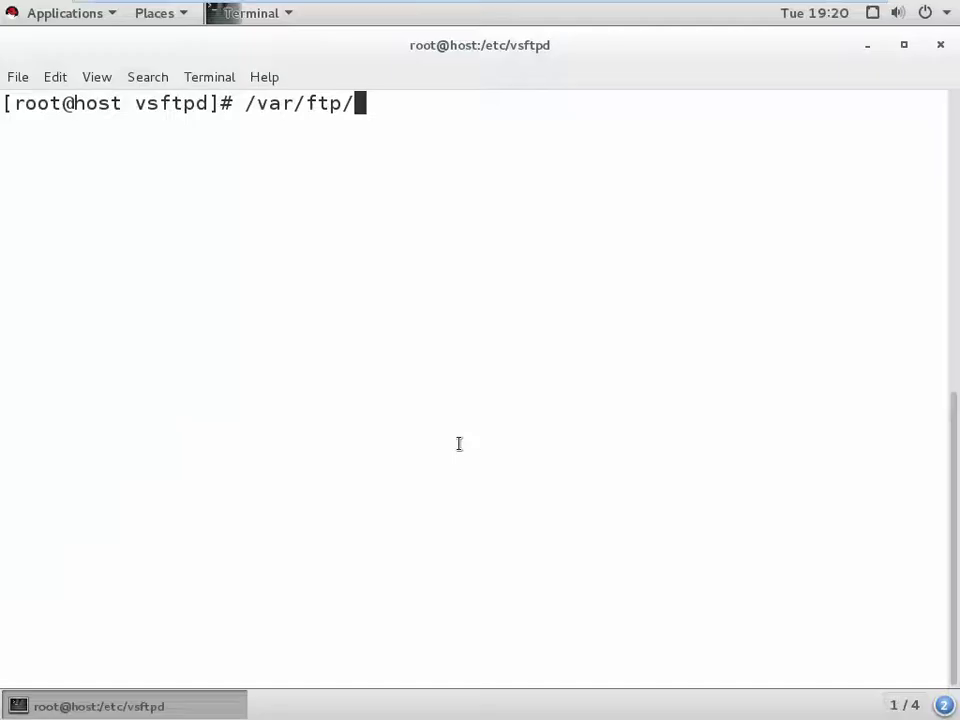
key("BackSpace")
key("BackSpace")
key("BackSpace")
key("BackSpace")
key("BackSpace")
key("BackSpace")
key("BackSpace")
key("BackSpace")
key("BackSpace")
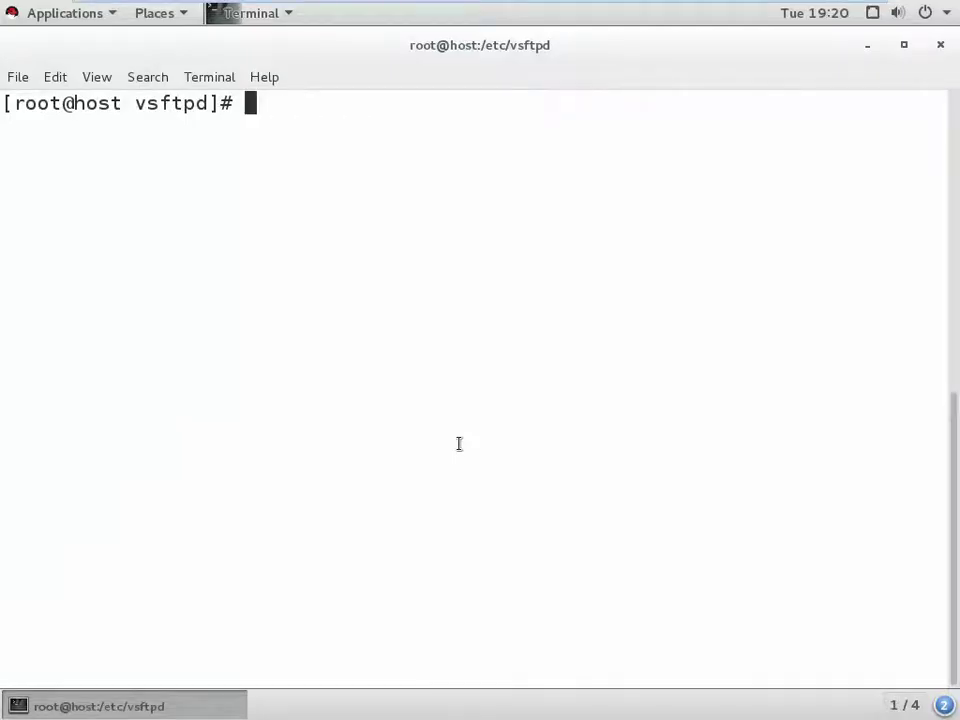
type("ls")
key("Return")
- Open vsftpd.conf in vi after removing a stray trailing backslash, and enter :set nu
type("v")
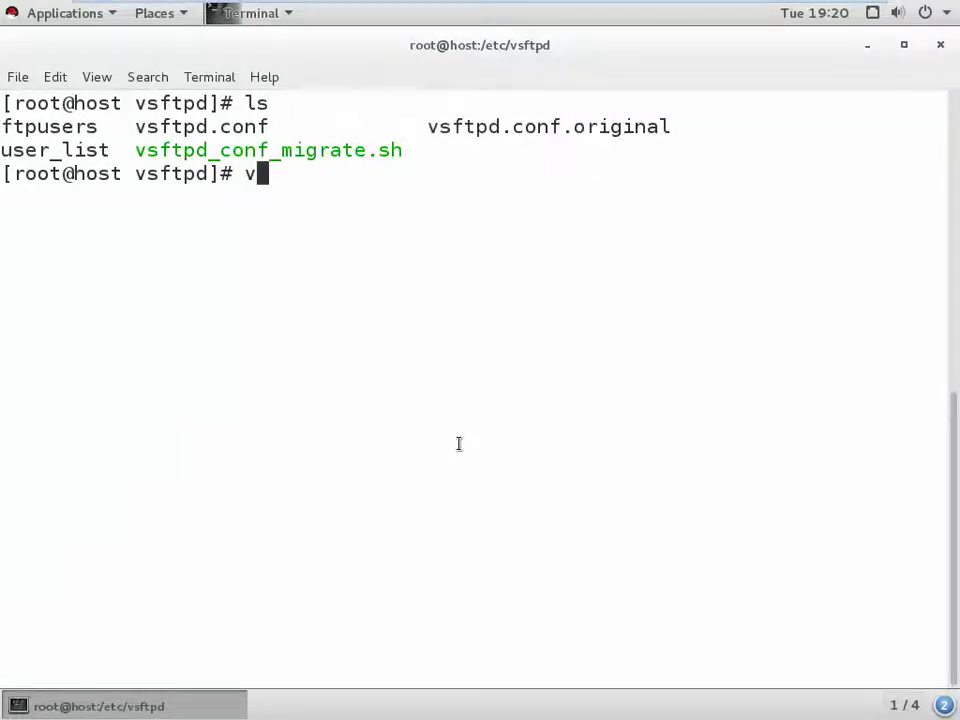
type("i vsftpd")
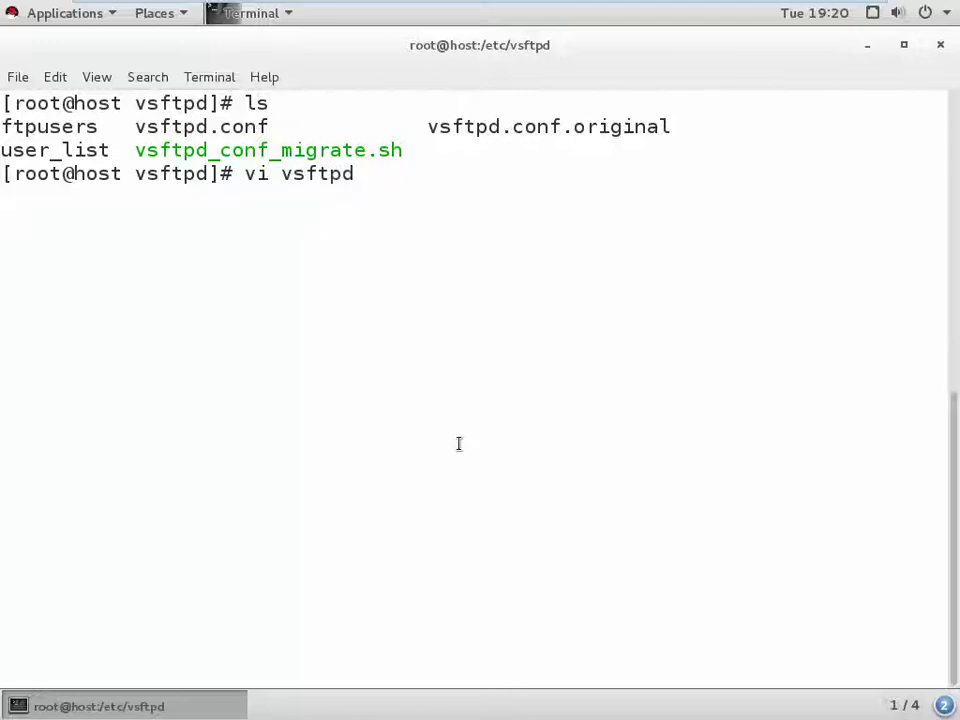
type(".conf\\")
key("Return")
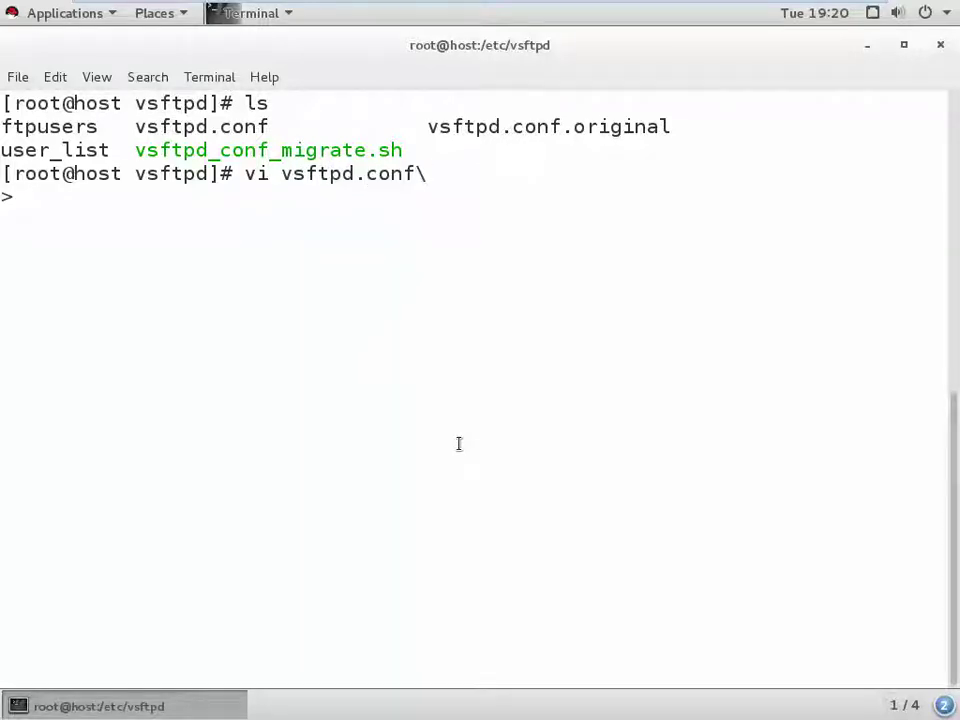
key("ctrl+c")
key("Up")
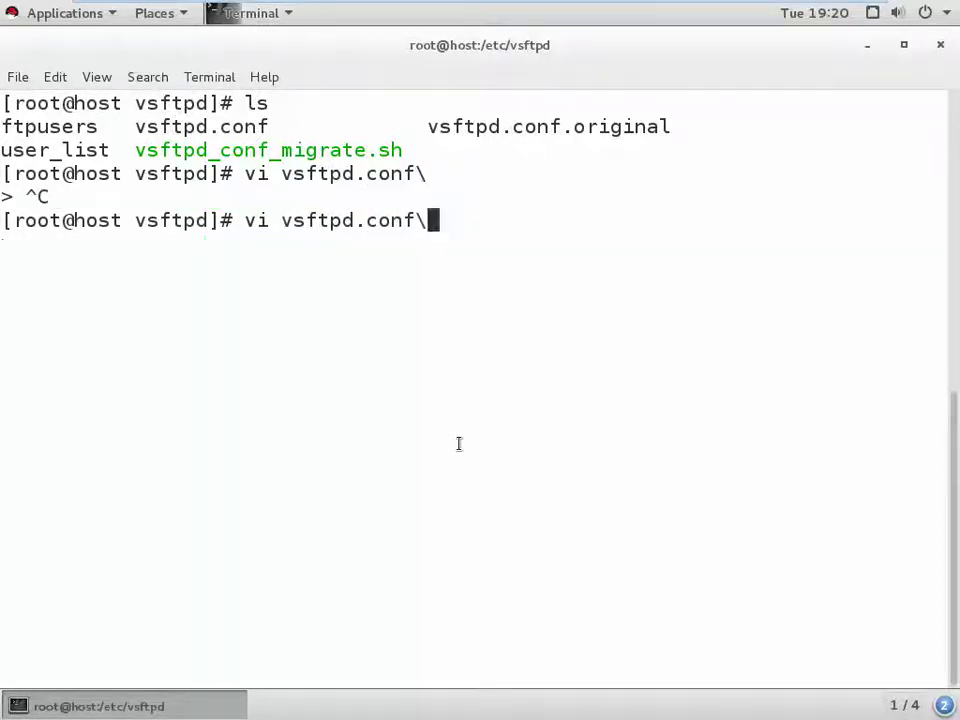
key("Return")
key("ctrl+c")
key("Up")
key("BackSpace")
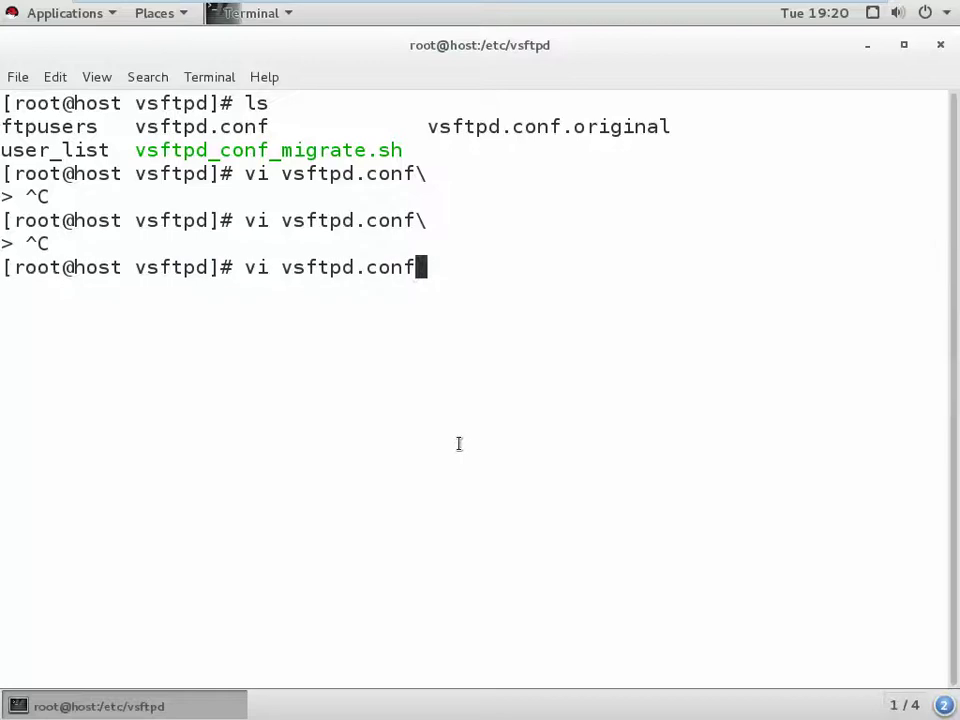
key("Return")
type(":")
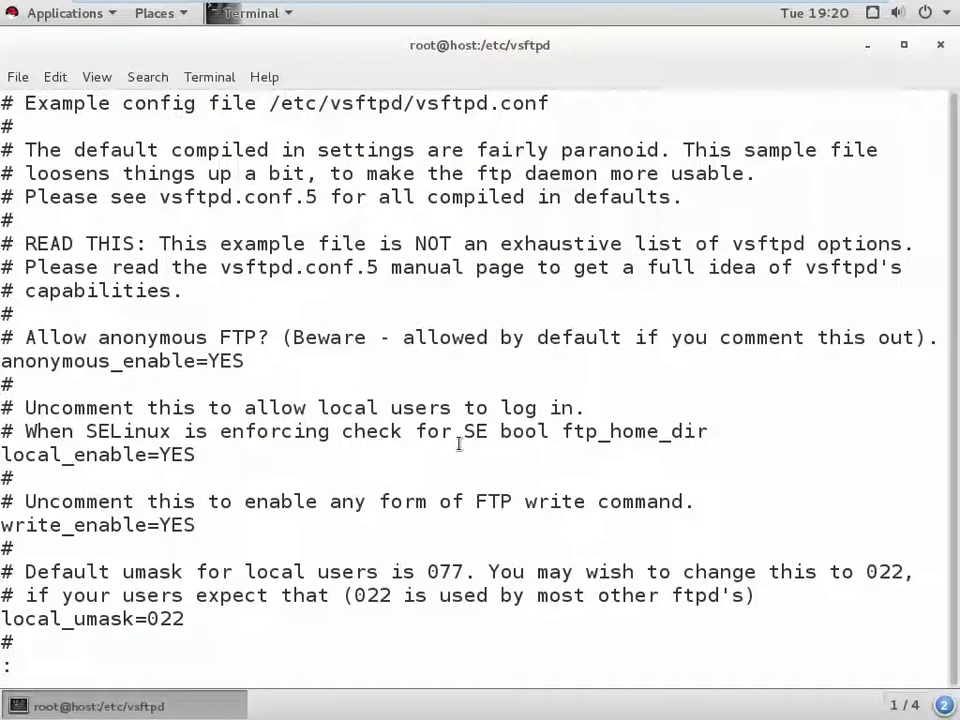
type("set nu")
- Show line numbers, comment out anonymous_enable=YES with #, and save with :x
key("Return")
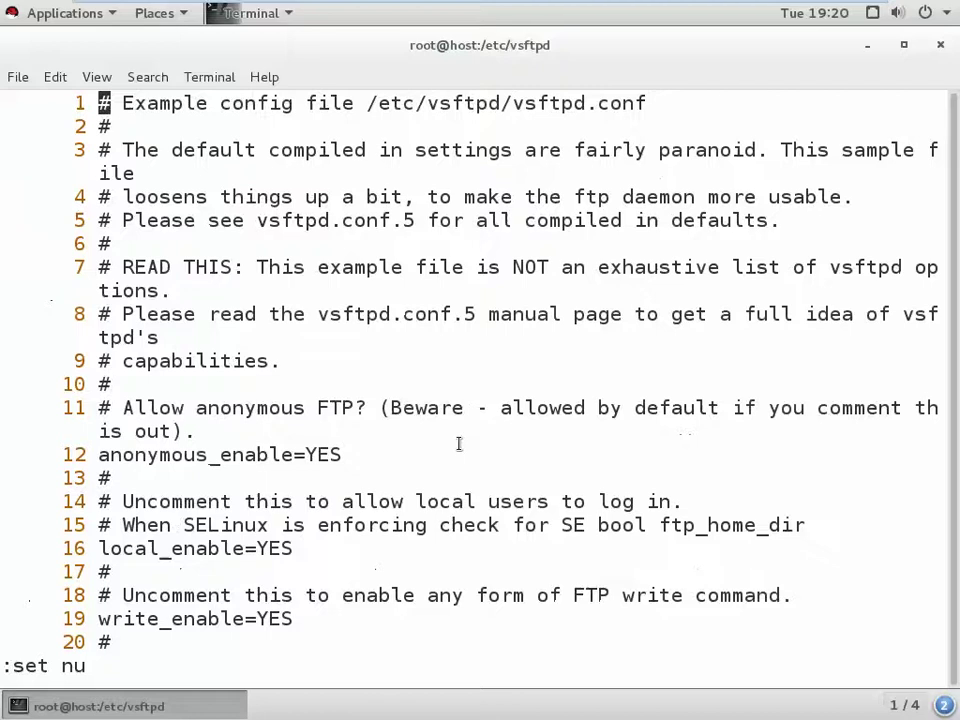
key("Down")
key("Down")
key("Down")
key("Down")
key("Down")
key("Down")
key("Down")
key("Down")
key("Down")
key("Down")
key("Down")
key("Down")
key("Down")
key("Up")
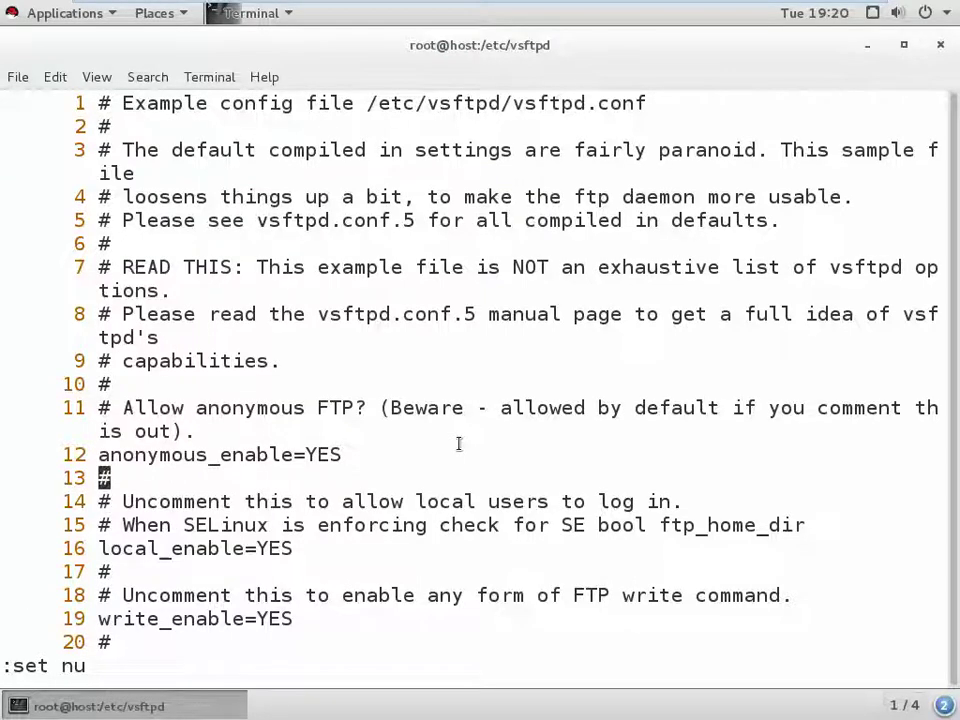
key("Up")
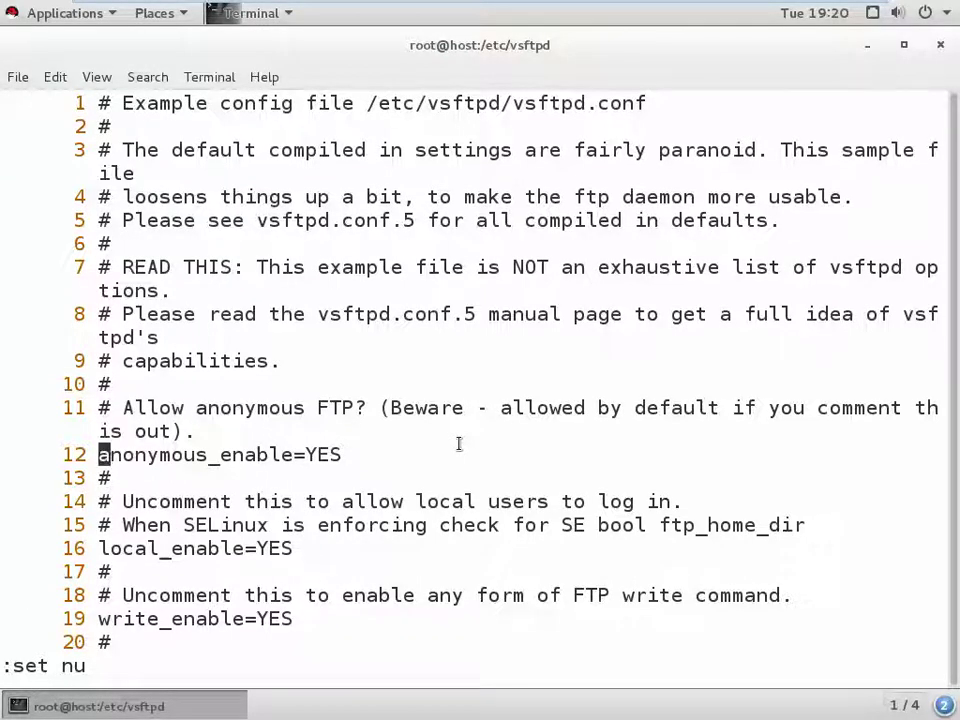
key("N")
type("i")
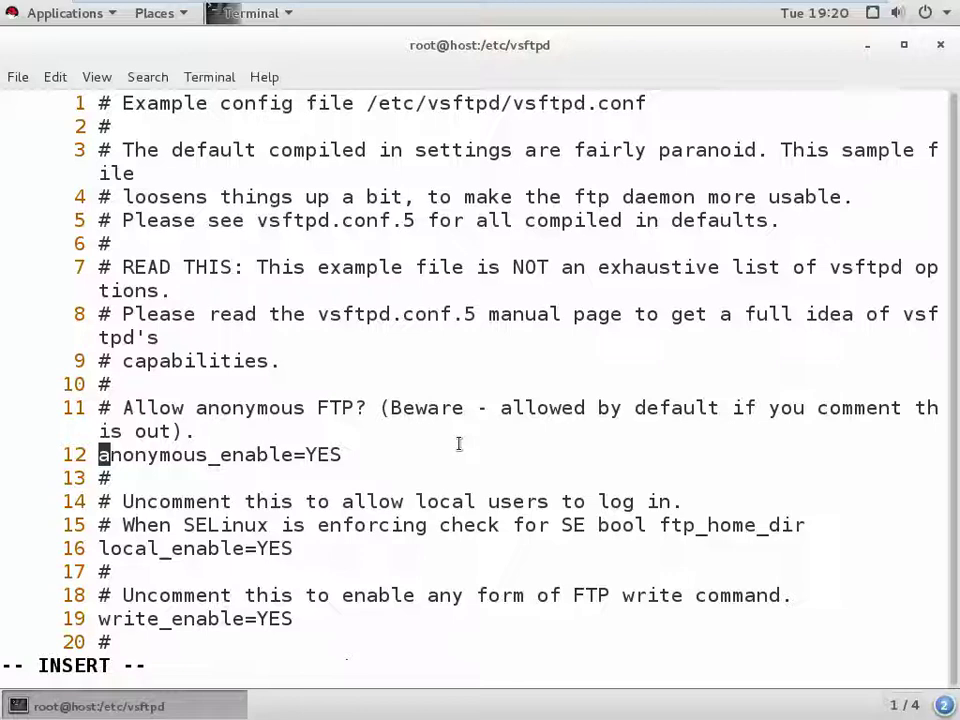
type("#")
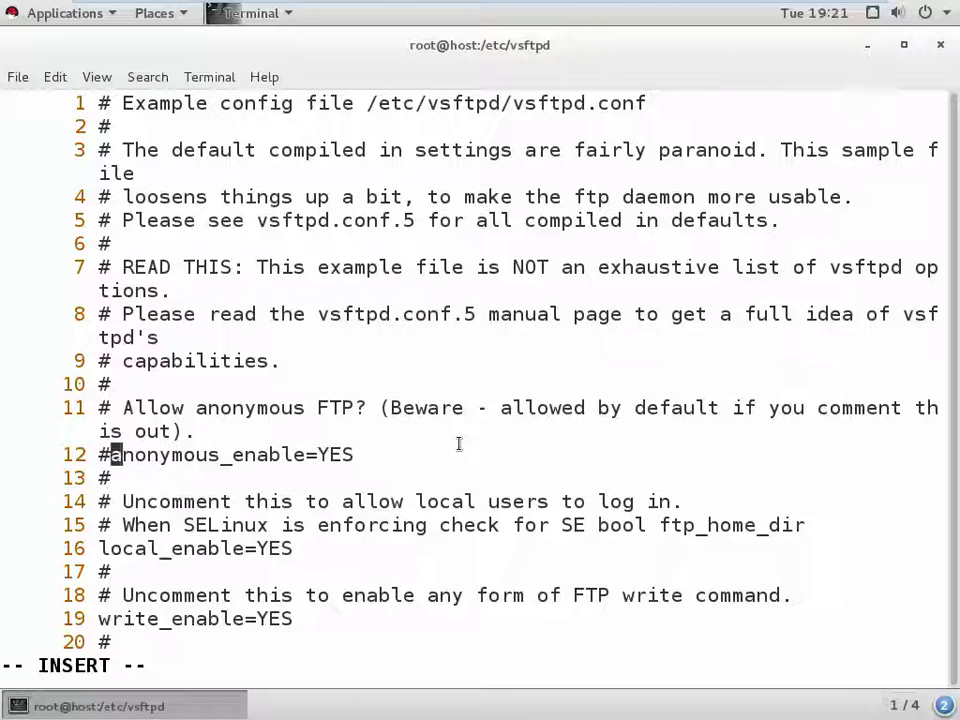
key("Escape")
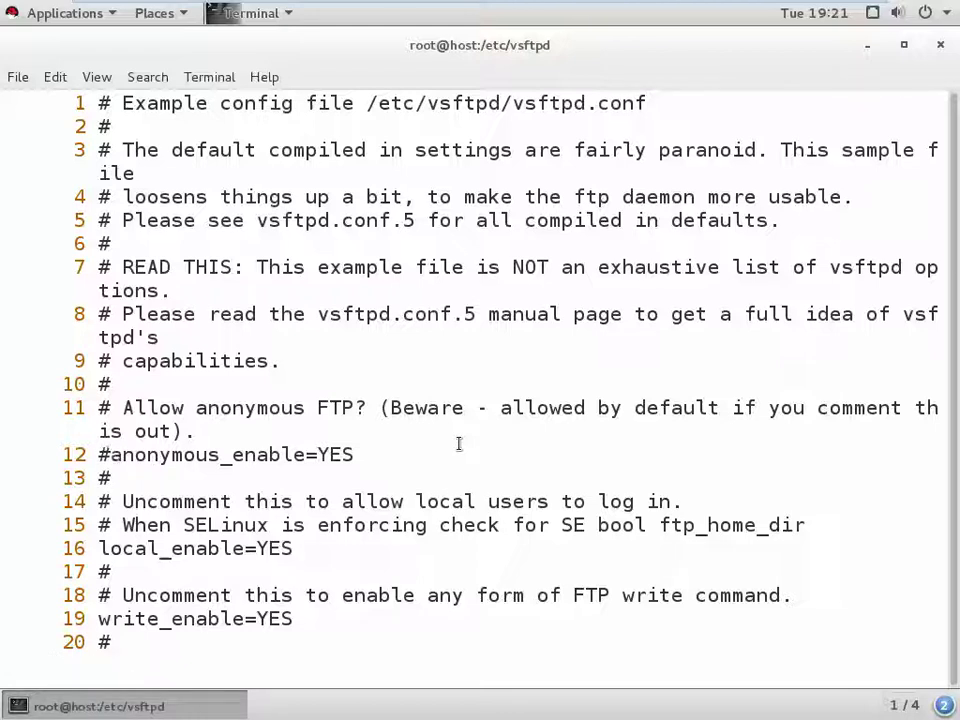
type(":")
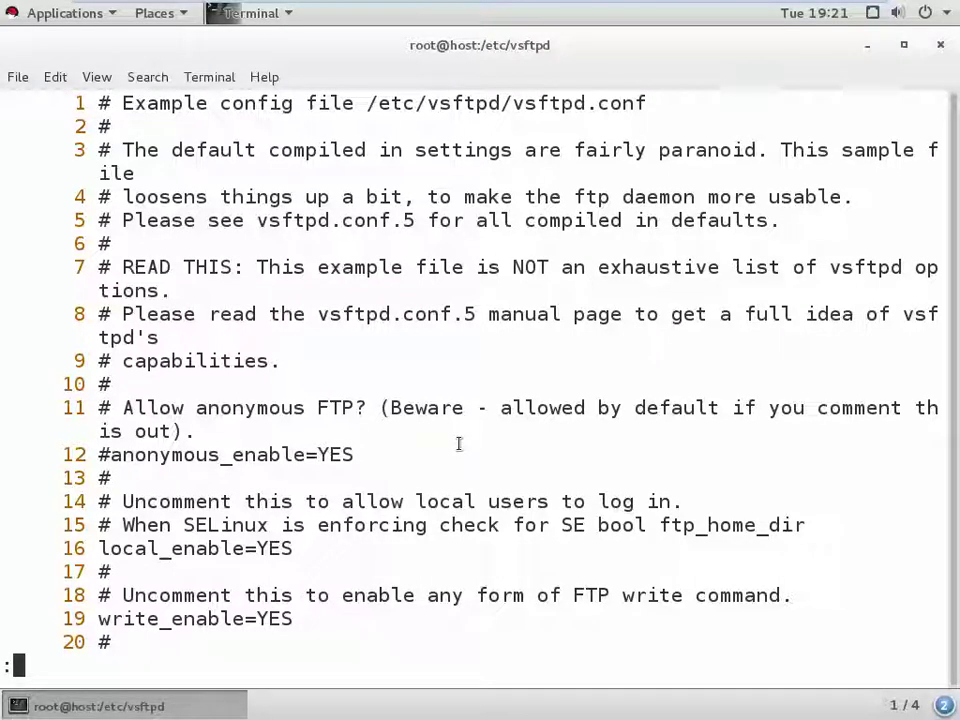
type("x")
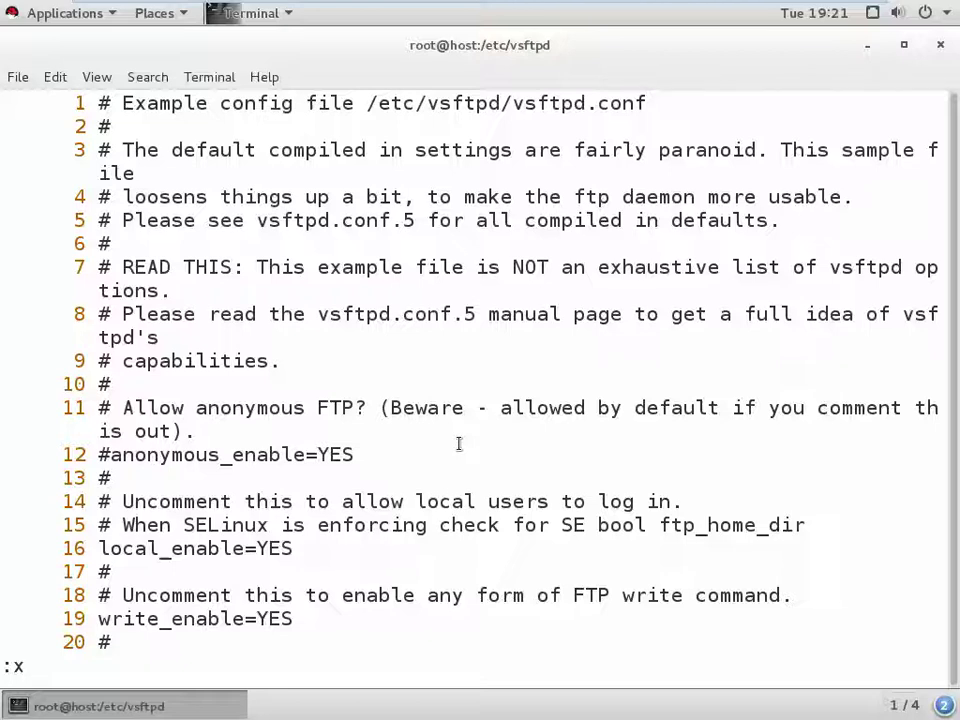
key("Return")
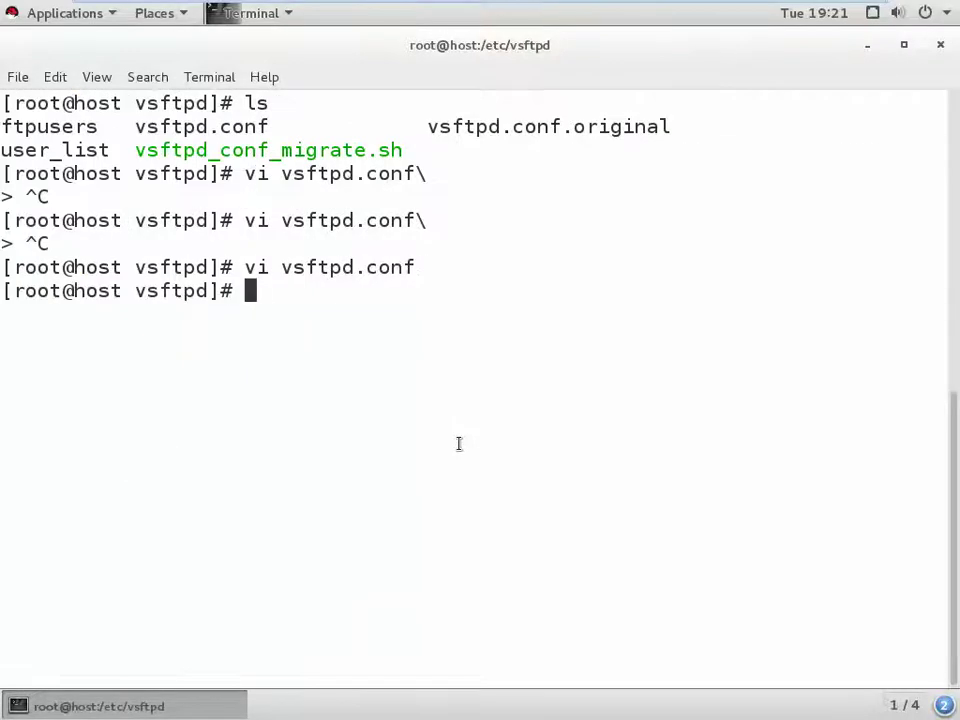
- Run systemctl restart vsftpd and minimize the VM
type("se")
key("BackSpace")
key("BackSpace")
type("s")
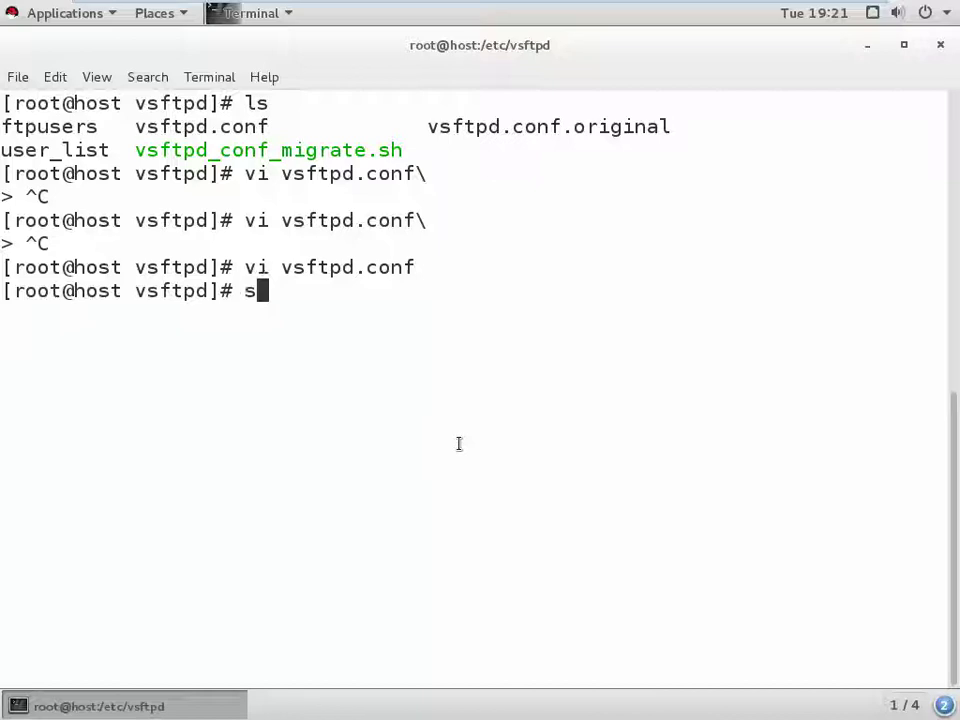
type("ystems")
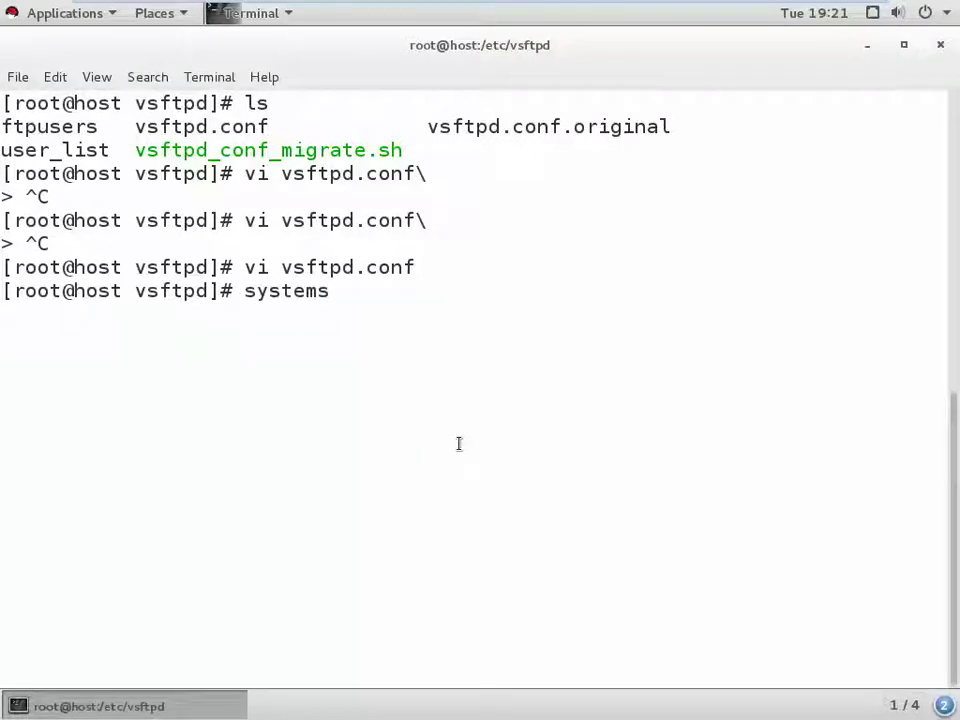
key("BackSpace")
type("ctl ")
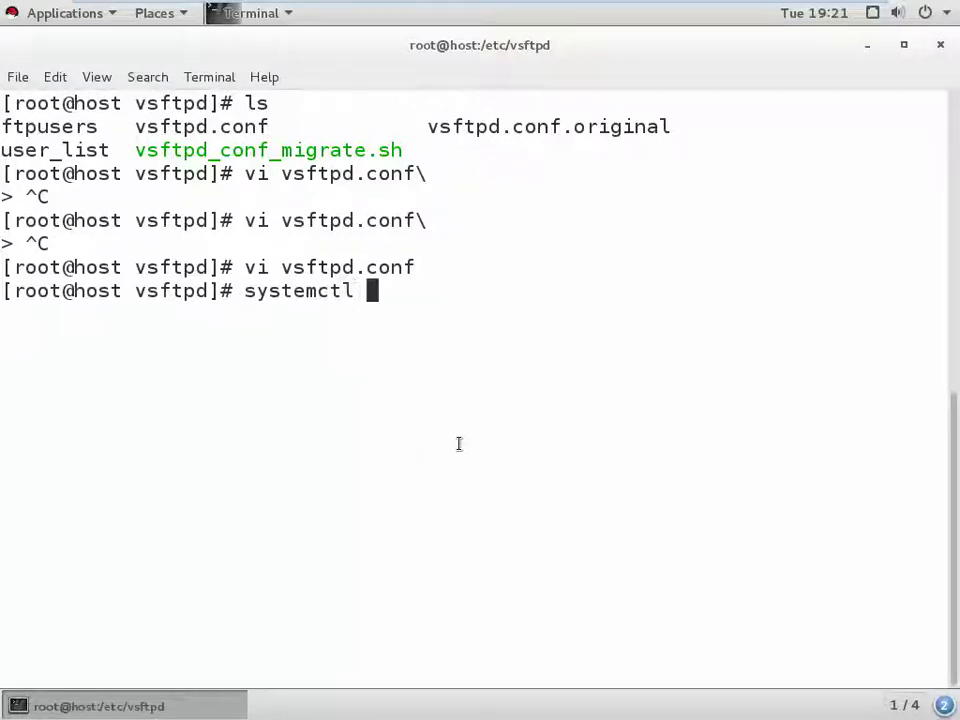
type("restart ")
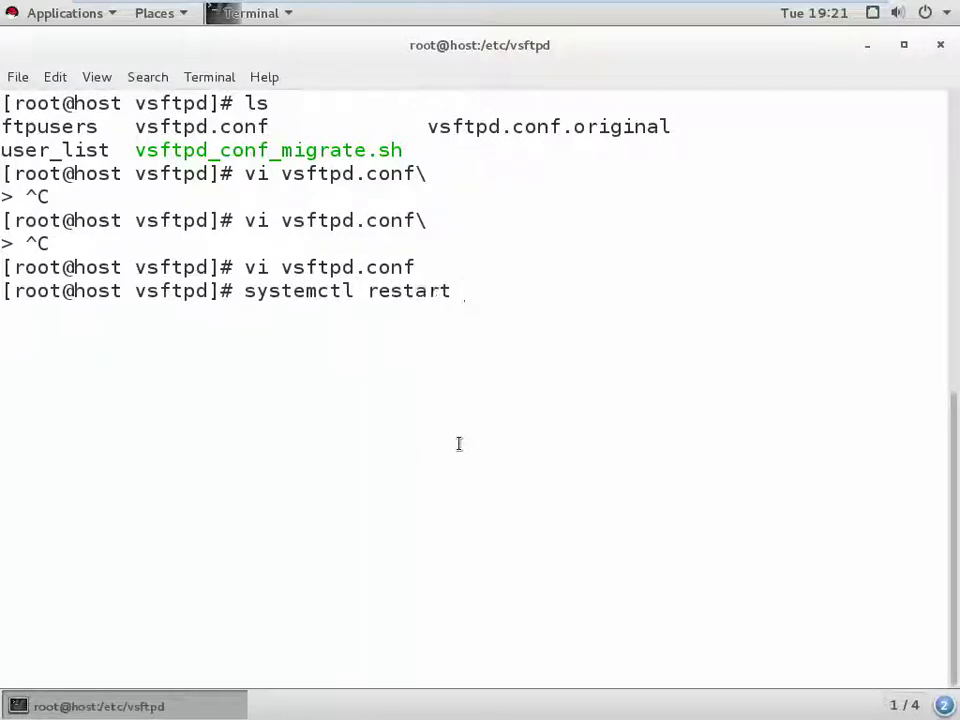
type("vsft")
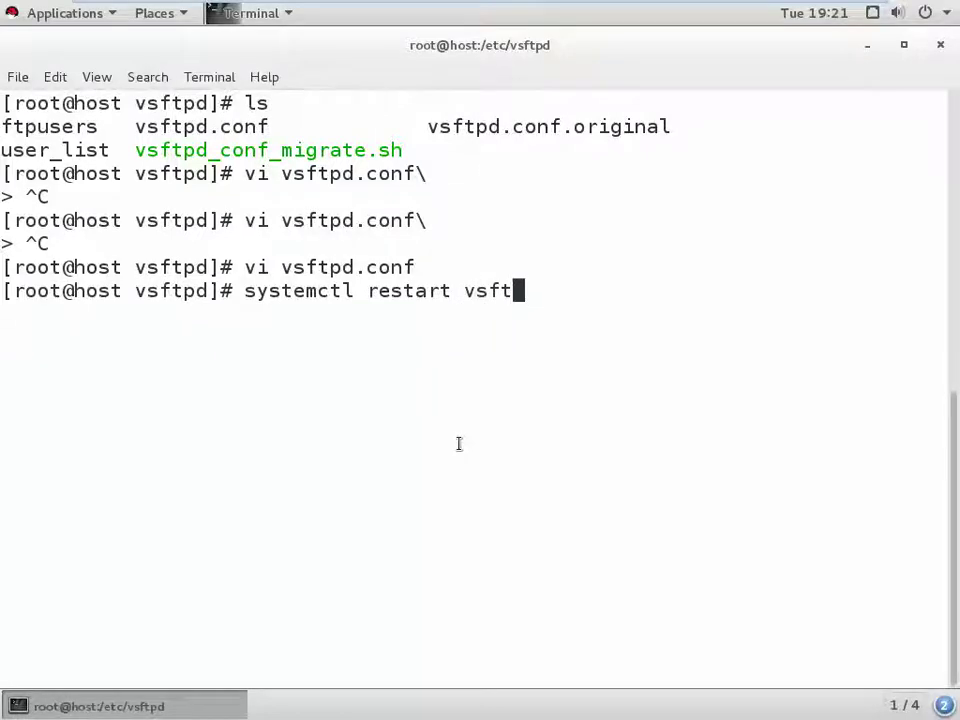
type("pd")
key("Return")
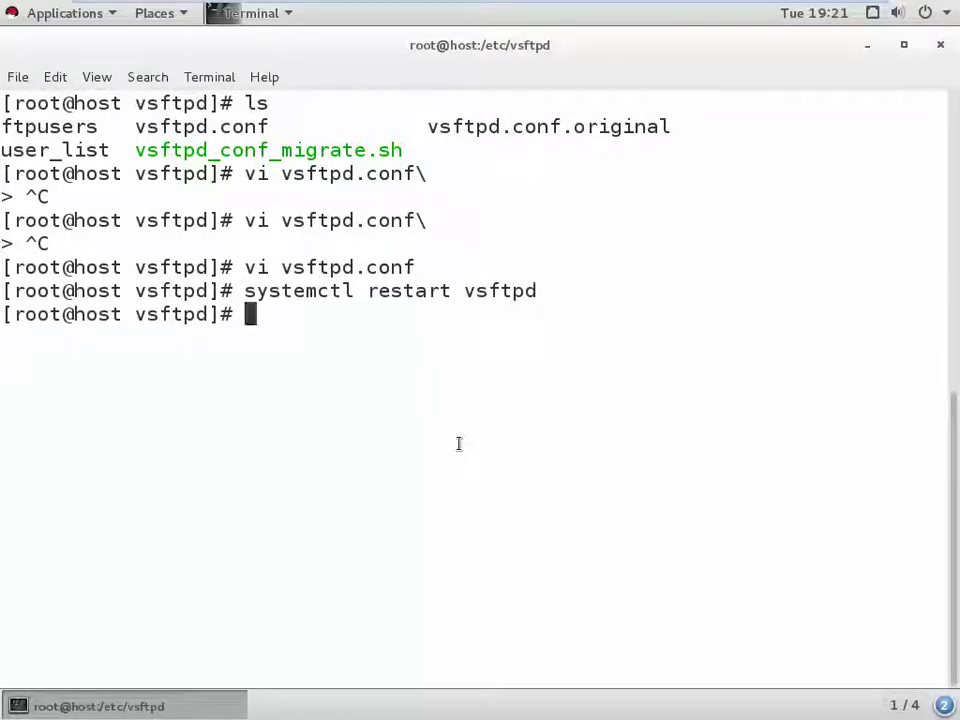
mouse_move(784, 9)
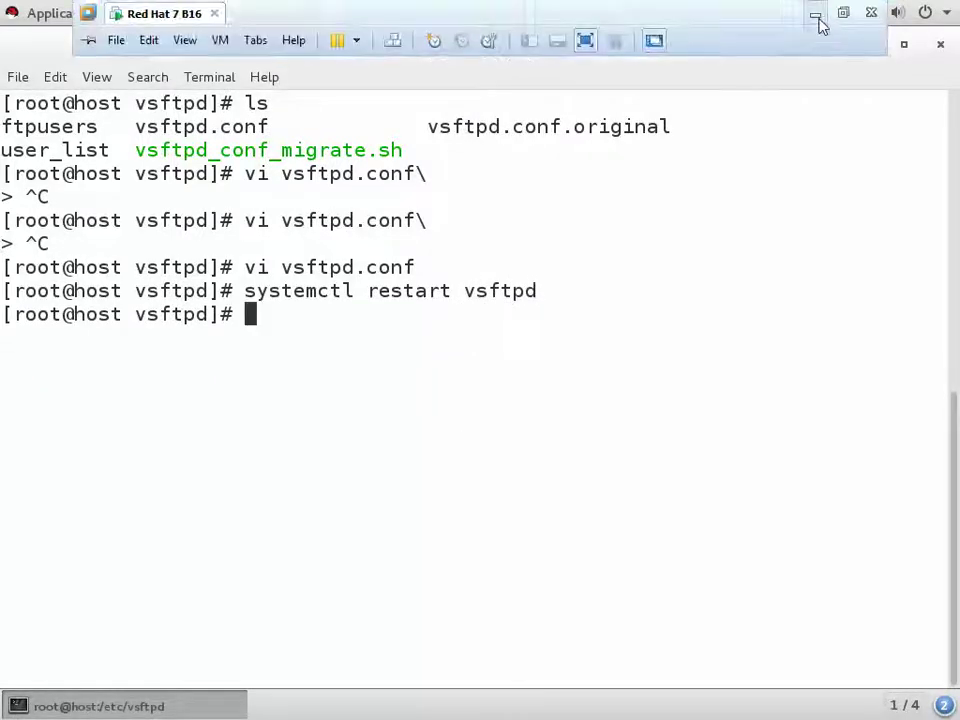
left_click(816, 15)
- Reload the ftp://192.168.63.20 listing in a fresh browser tab
left_click(260, 46)
left_click(227, 15)
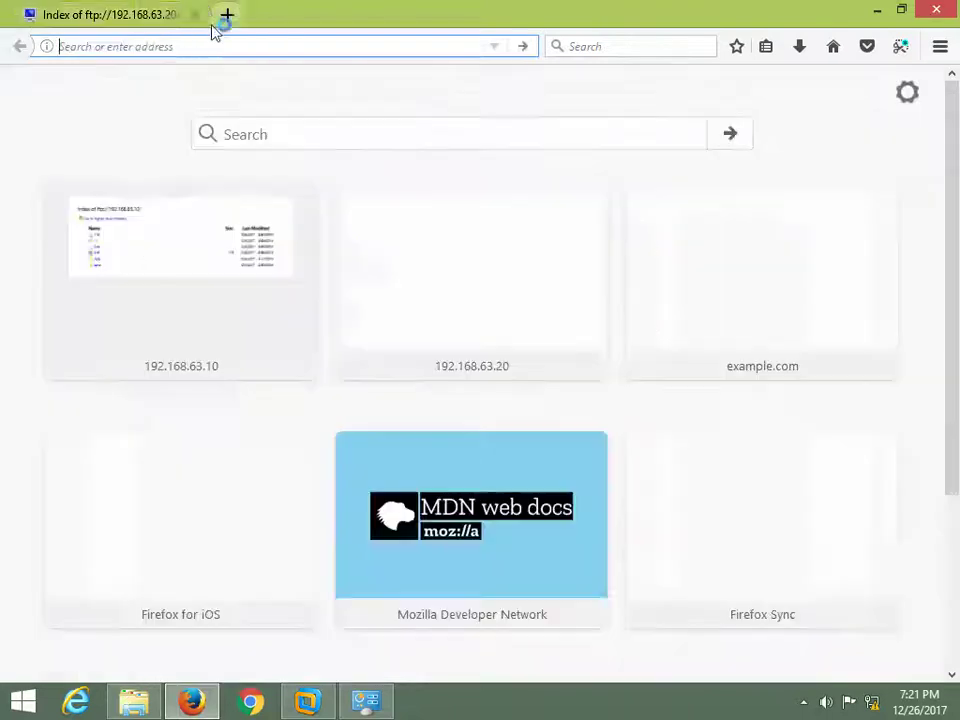
left_click(196, 15)
type("ftp")
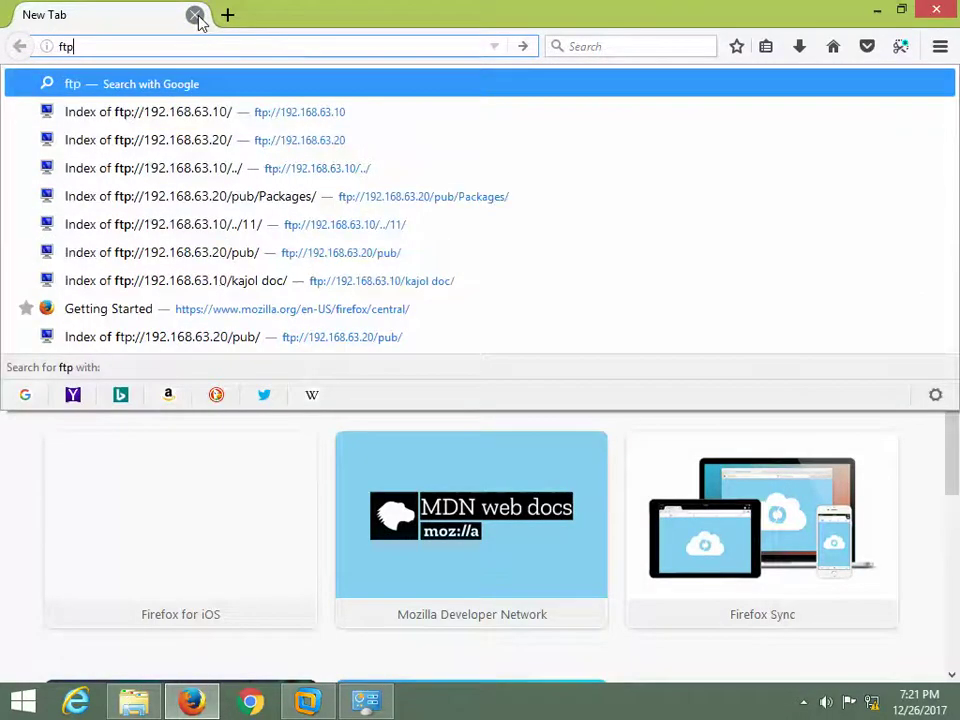
key("Down")
key("Down")
key("Return")
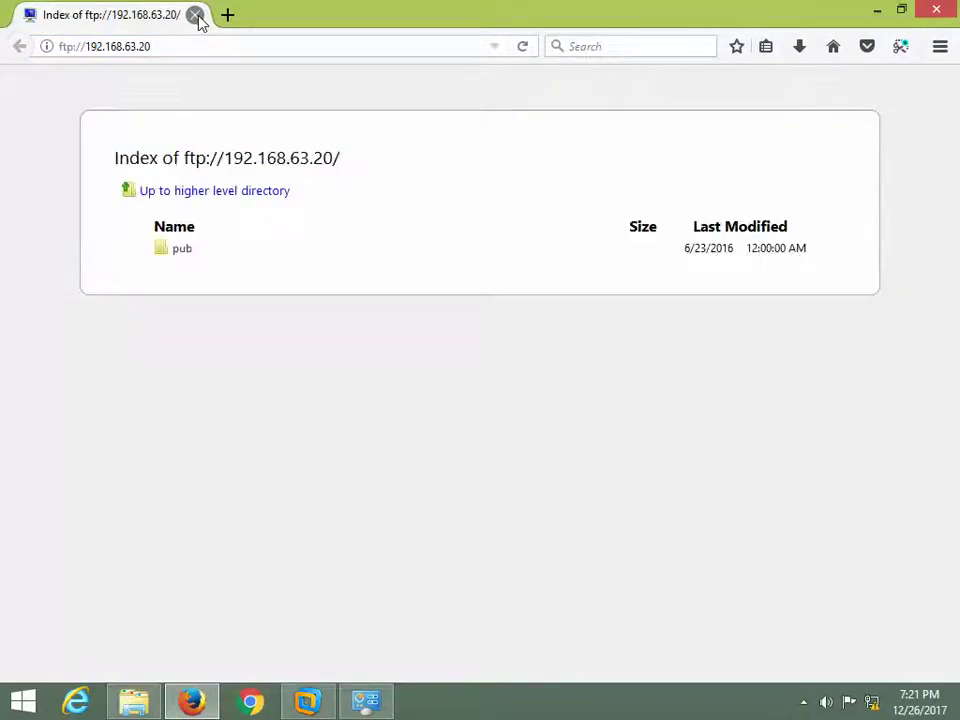
- Restart Firefox, decline the default-browser prompt, and load ftp://192.168.63.20 again
left_click(934, 10)
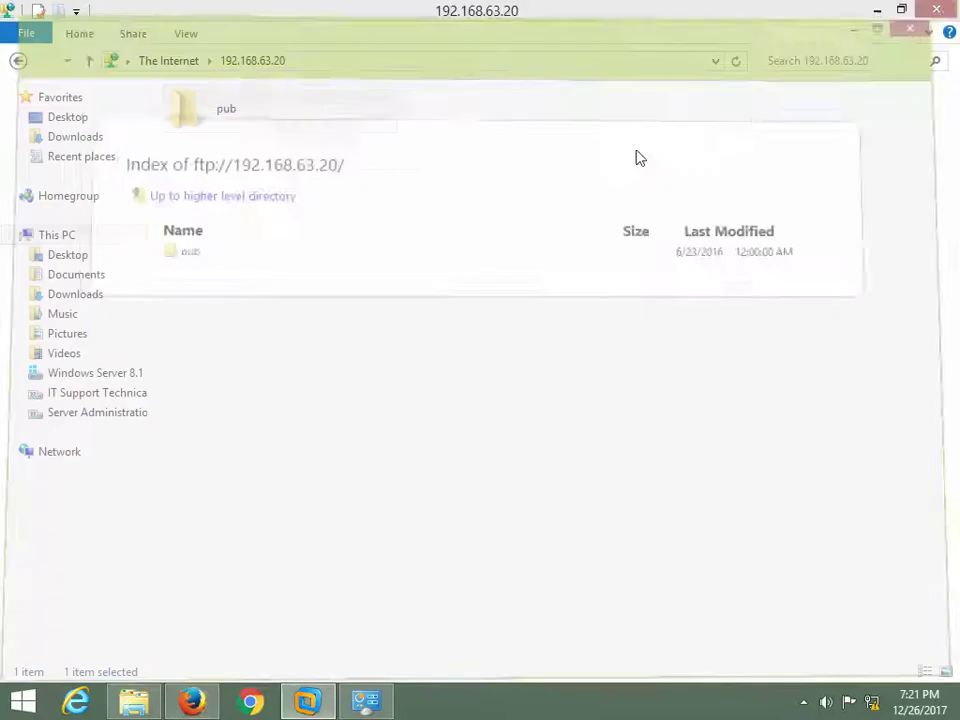
left_click(188, 702)
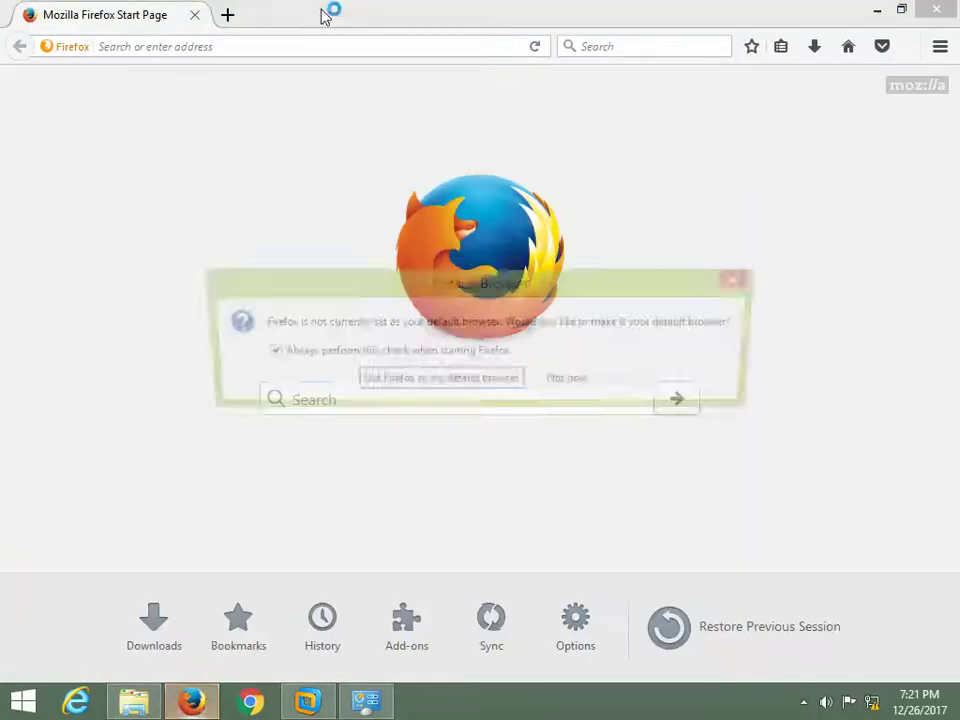
left_click(582, 383)
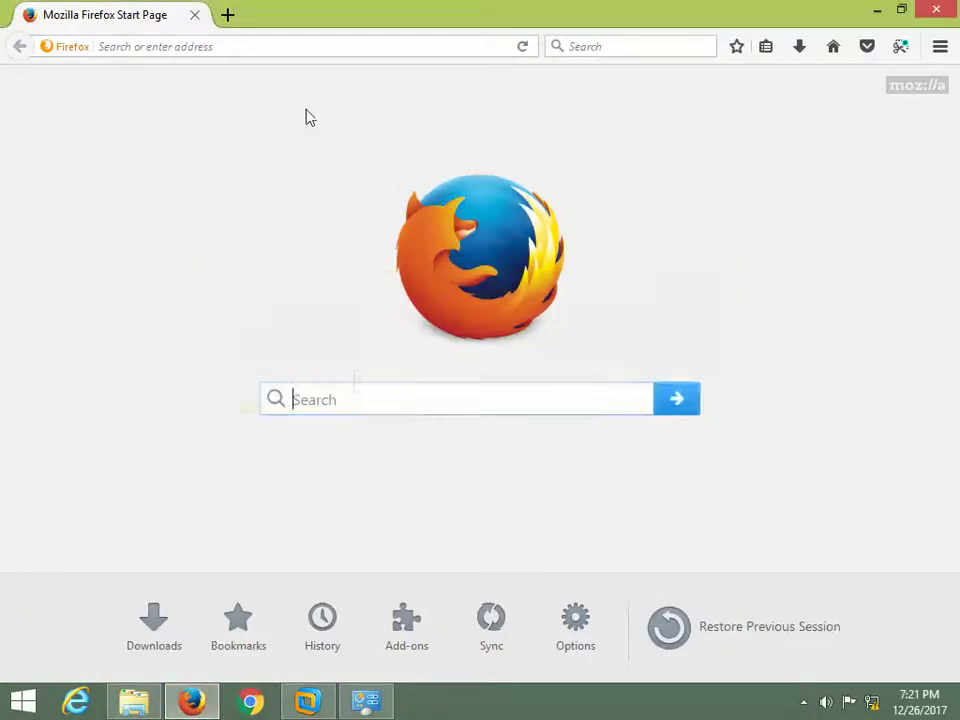
left_click(301, 50)
type("ft")
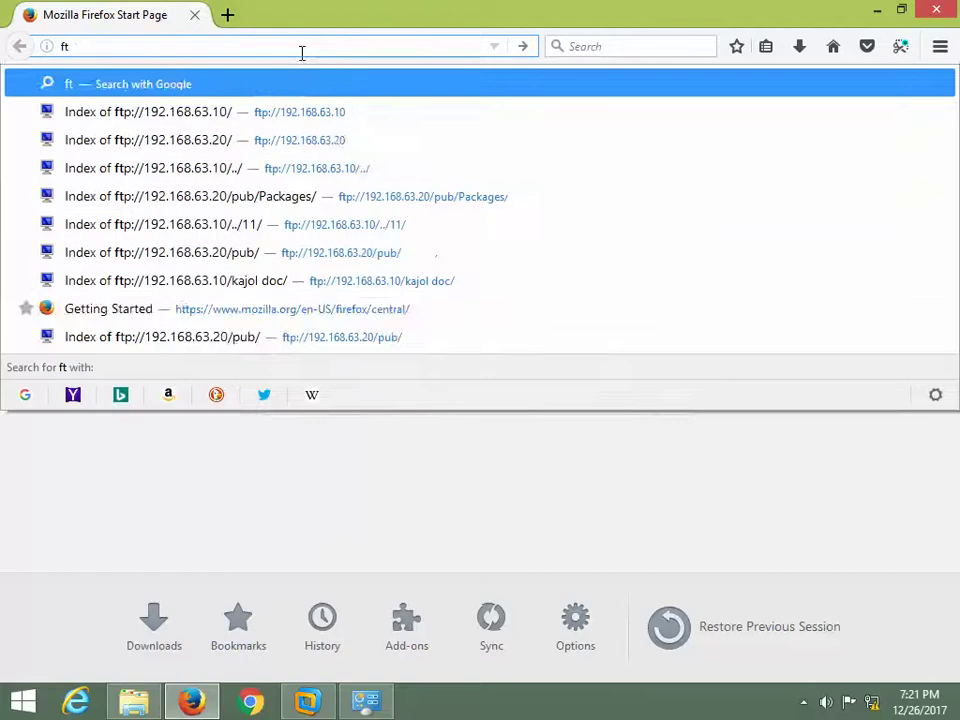
key("Down")
key("Down")
key("Return")
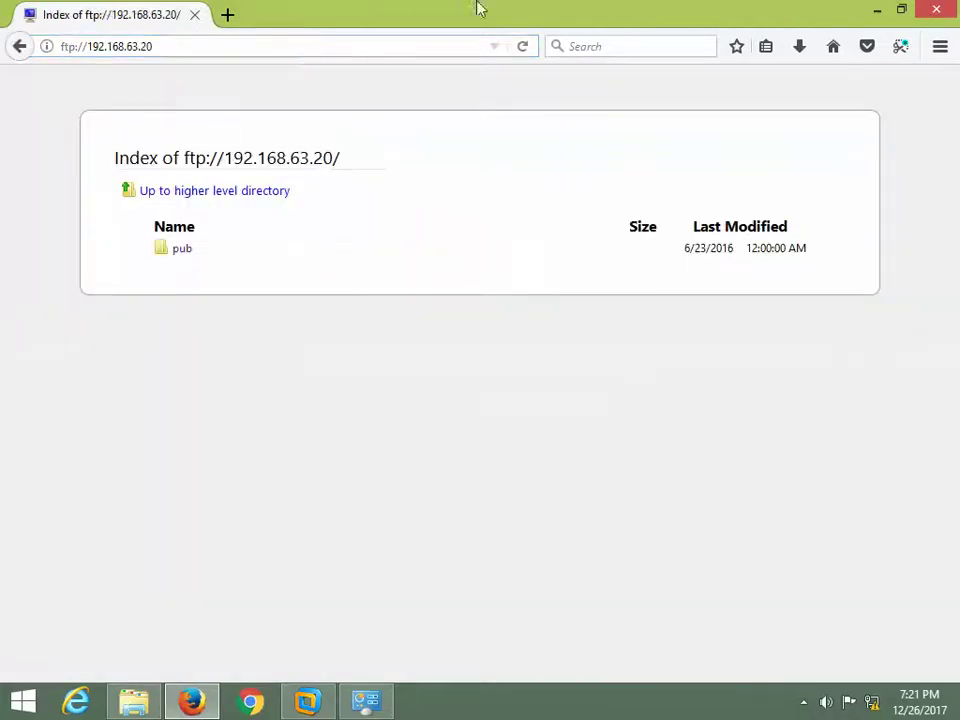
key("alt+Tab")
- Open ftp://192.168.63.20 in Chrome and browse into the pub folder
left_click(249, 699)
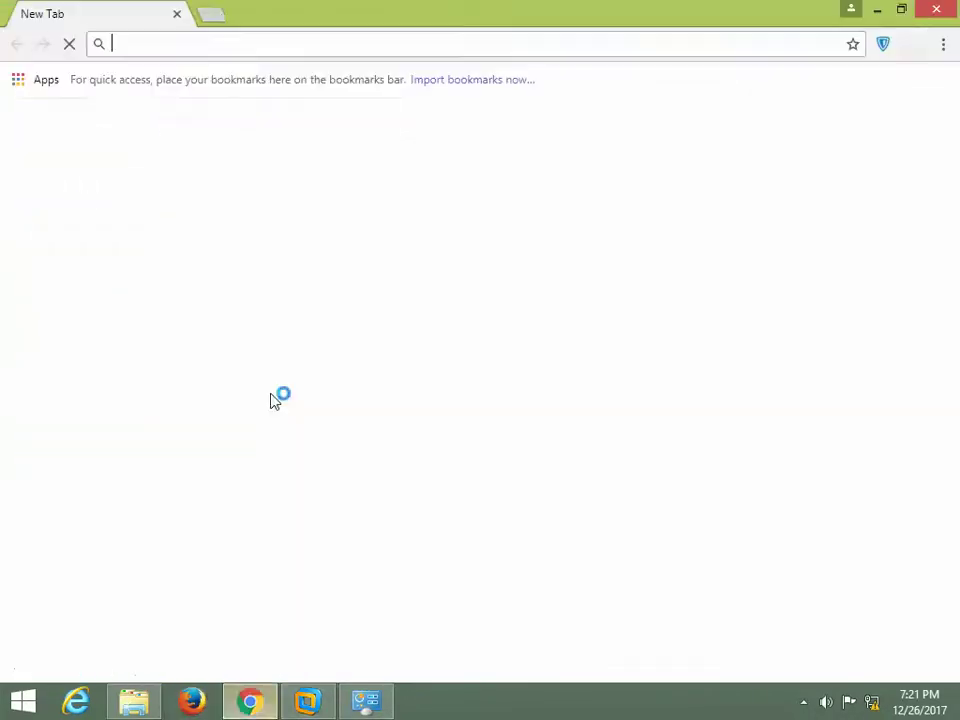
type("ft")
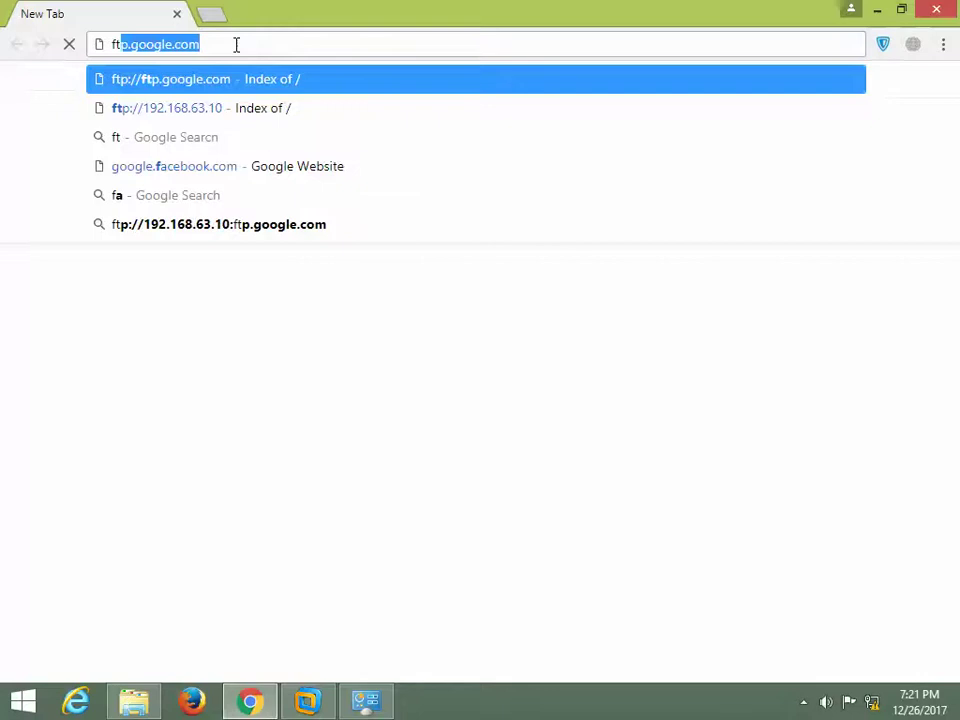
key("Down")
key("BackSpace")
key("BackSpace")
type("20")
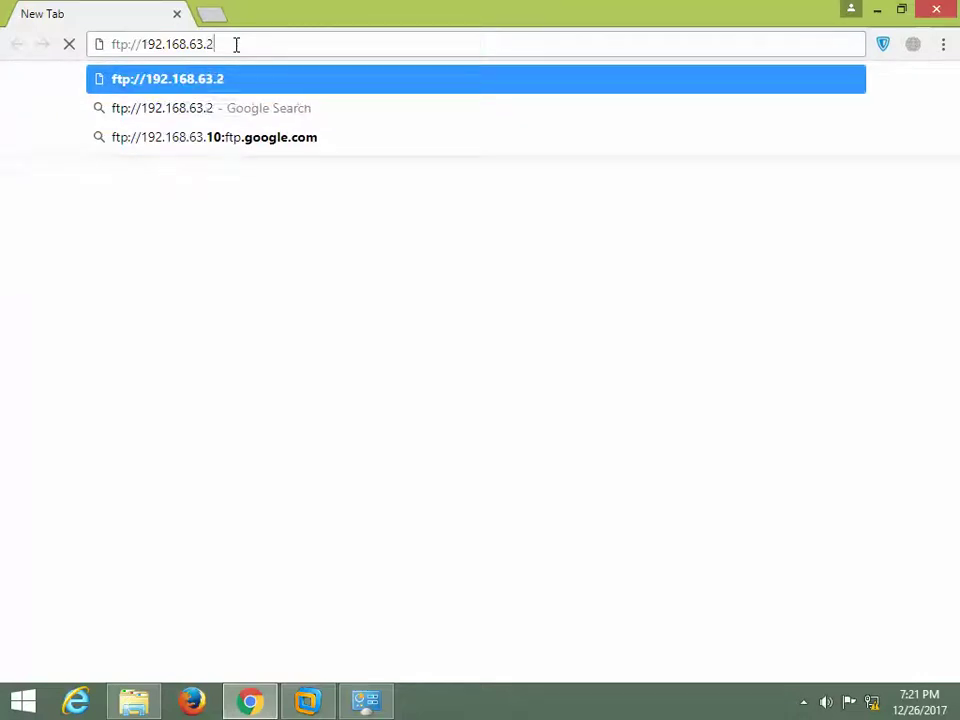
key("Return")
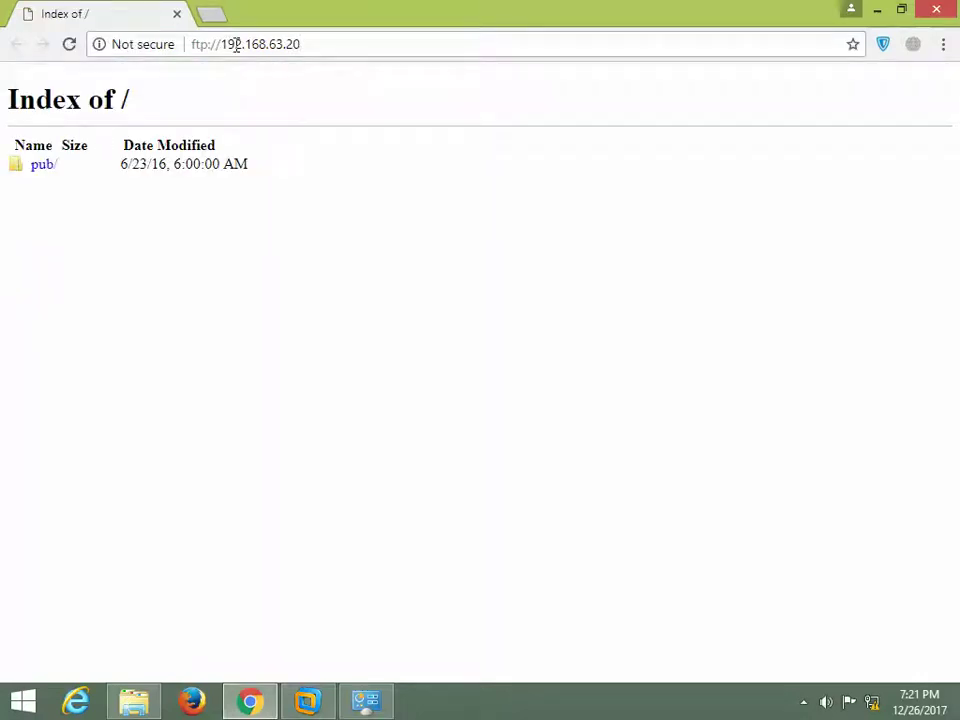
left_click(42, 164)
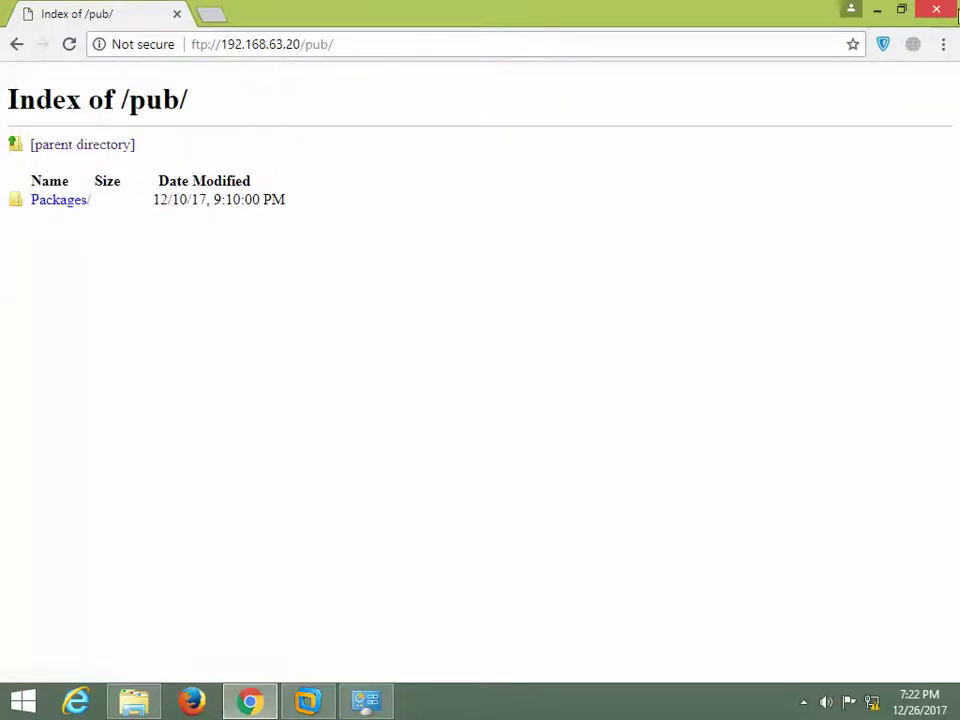
- Close Chrome, leave the Explorer FTP address unchanged, and switch back to the Red Hat VM
left_click(955, 10)
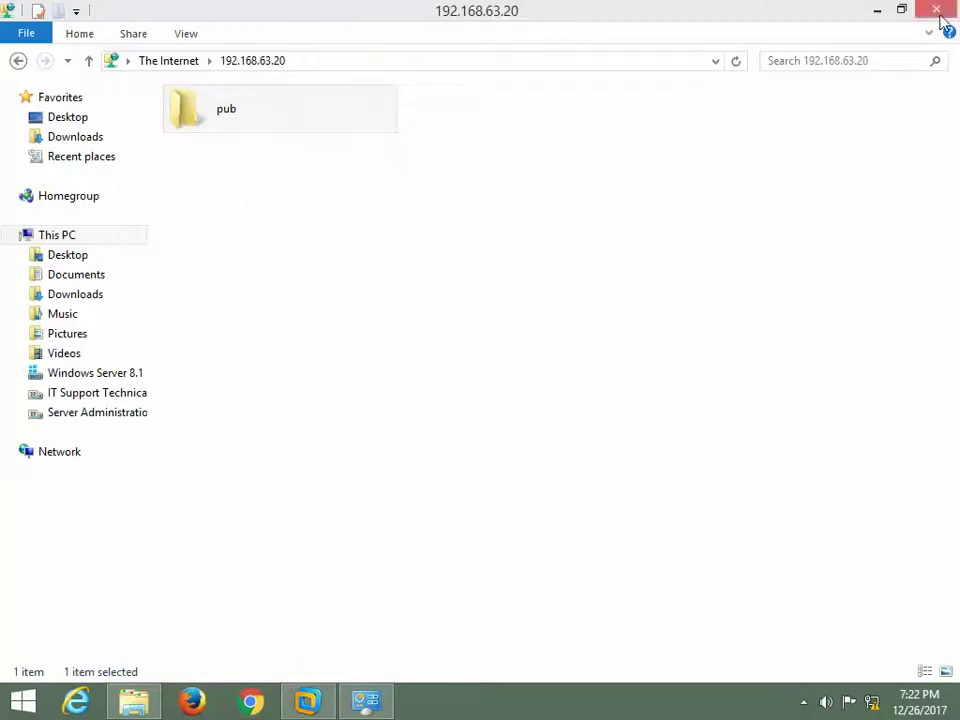
left_click(416, 62)
key("Escape")
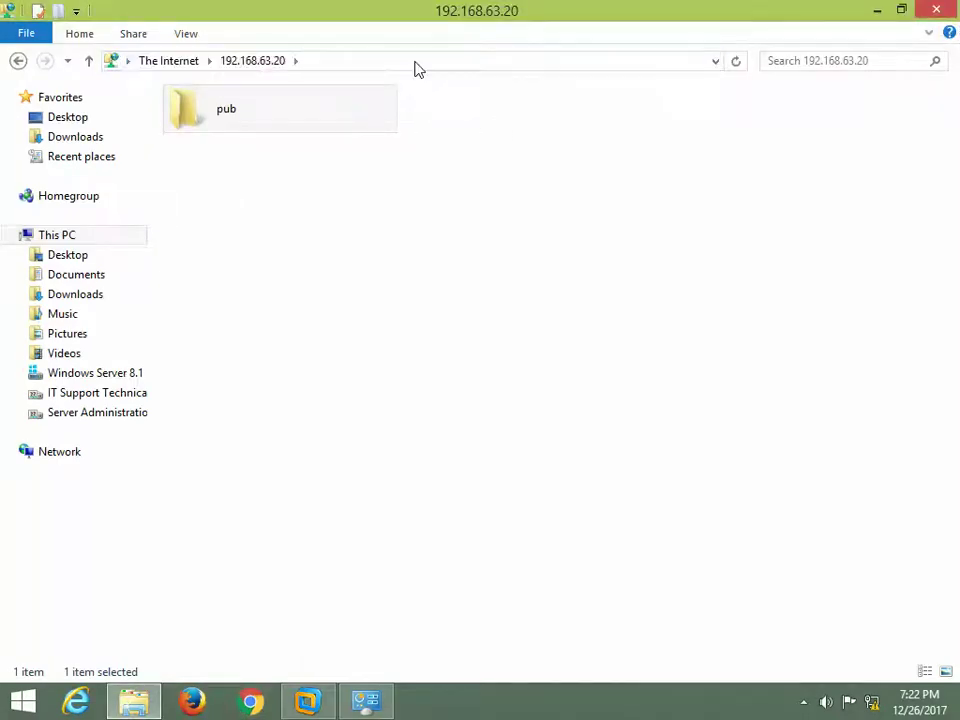
left_click(439, 62)
key("Escape")
left_click(366, 700)
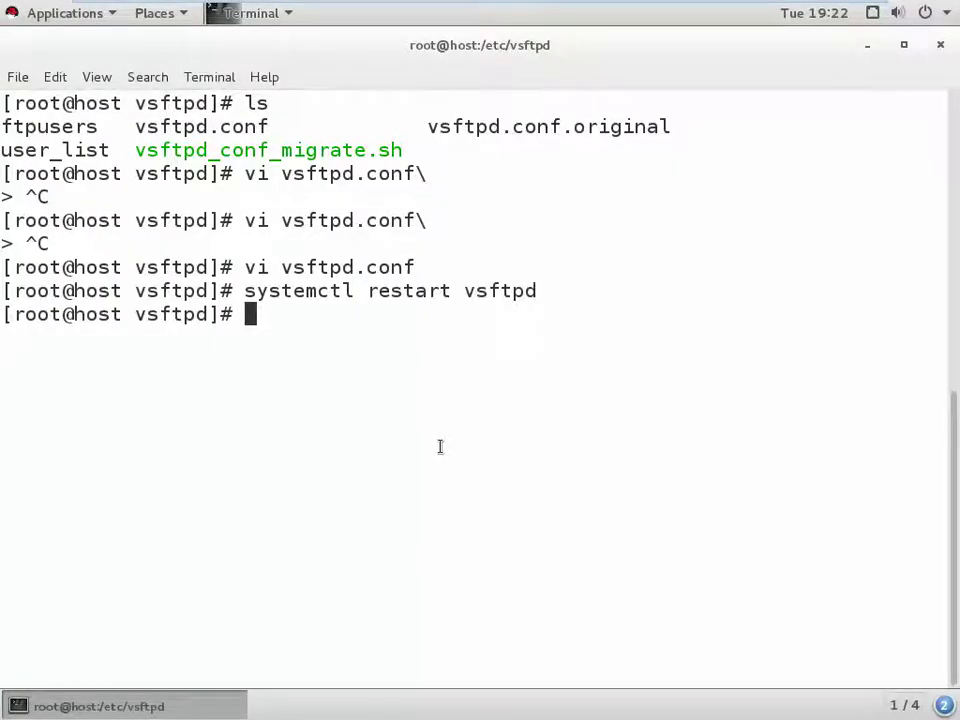
- Reopen vsftpd.conf in vi with line numbers shown, positioned on the anonymous_enable line
key("Up")
key("Up")
key("Return")
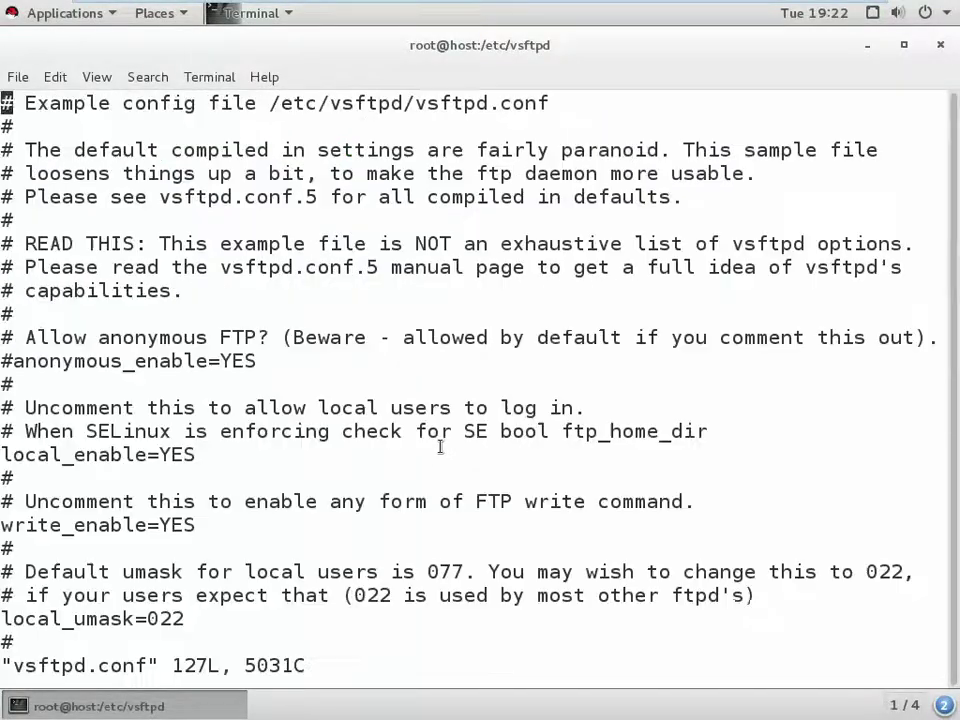
key("Down")
key("Down")
key("Down")
key("Down")
key("Down")
key("Down")
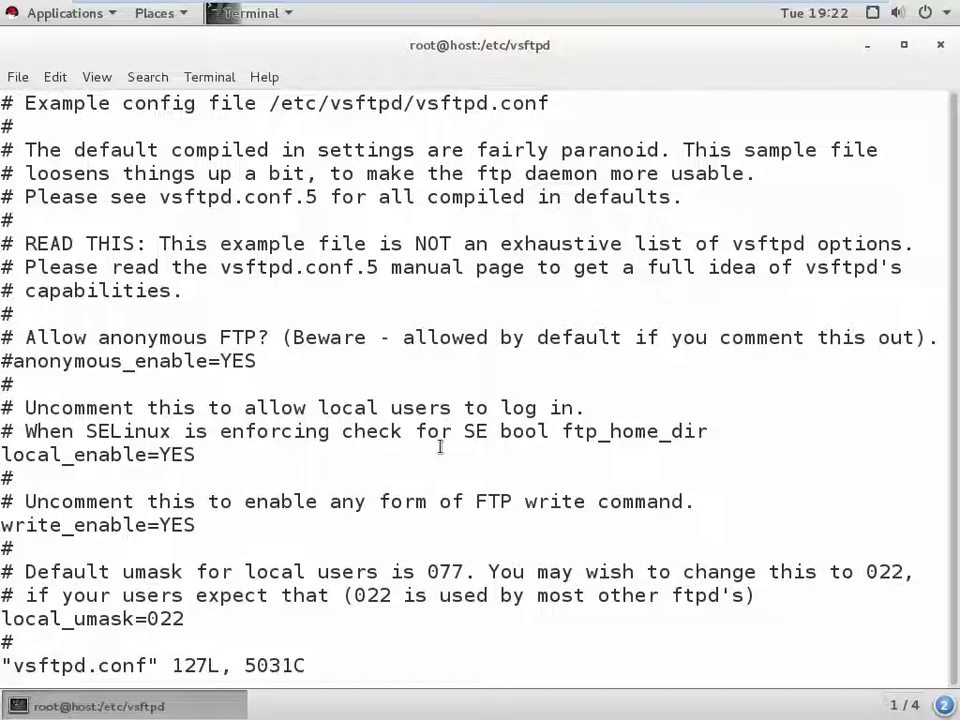
type(":set nu")
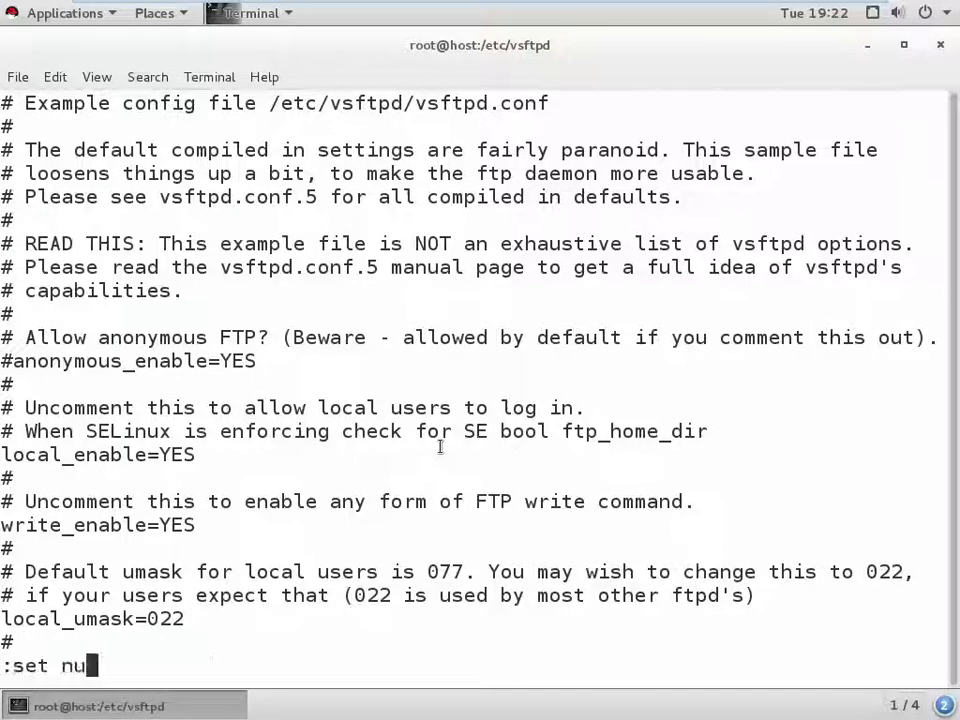
key("Return")
key("Down")
key("Down")
key("Down")
key("Down")
key("Down")
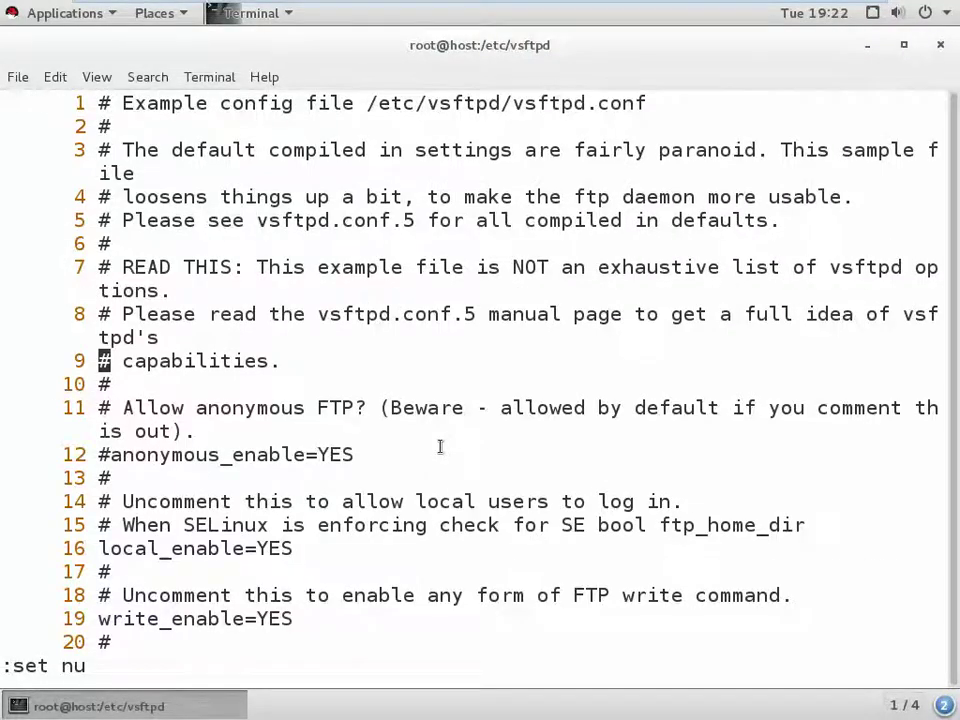
key("Down")
key("Up")
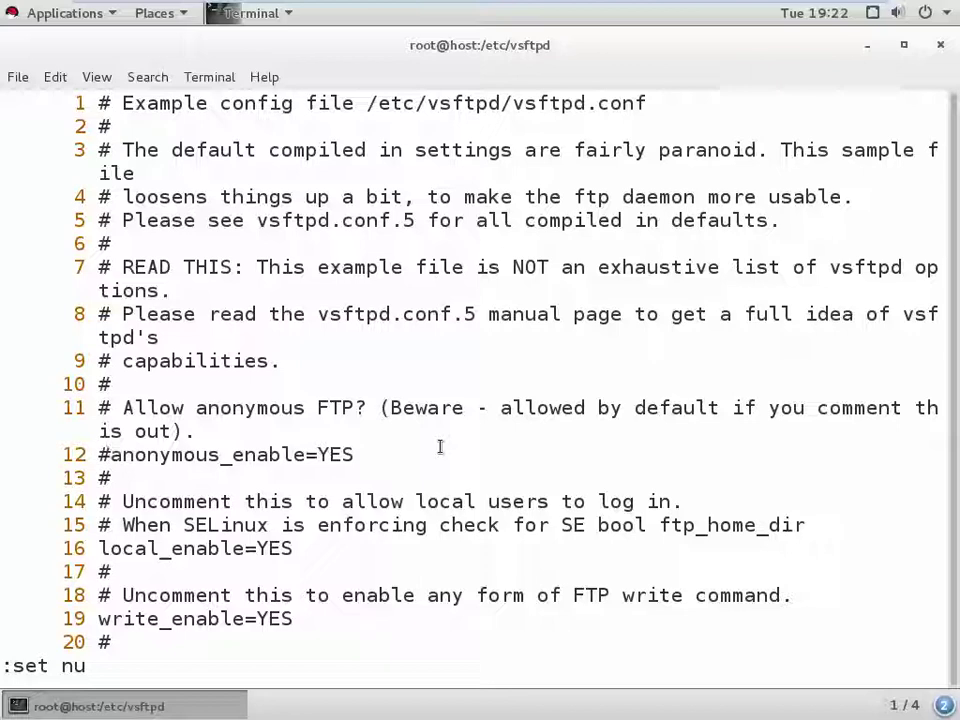
key("Right")
- Uncomment the line, change it to anonymous_enable=NO, save with :x, and restart vsftpd
key("i")
key("BackSpace")
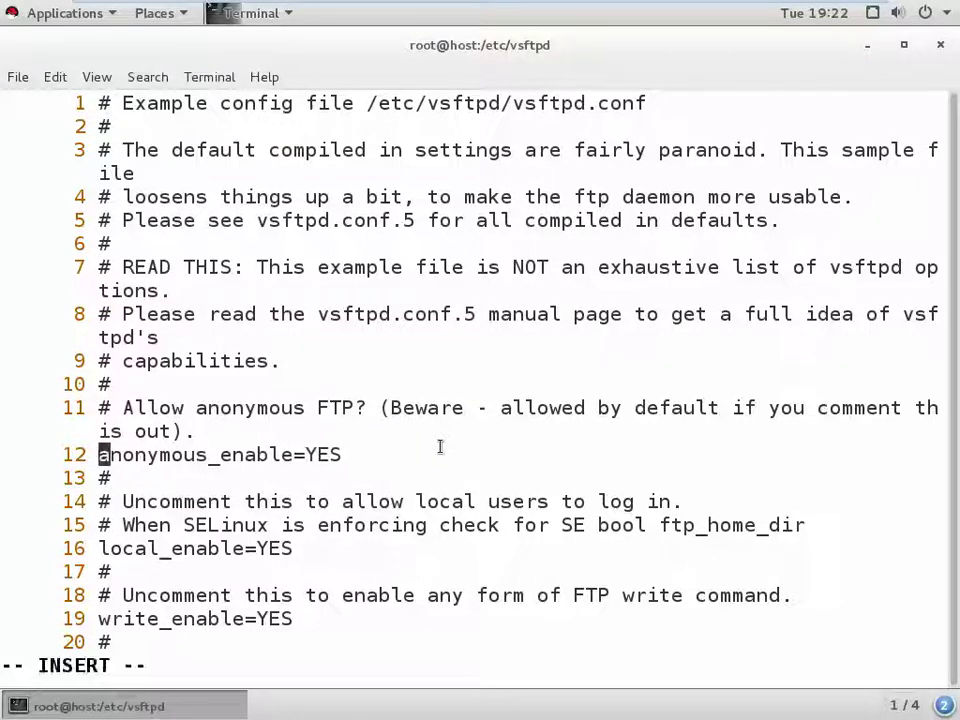
key("Right")
key("Right")
key("Right")
key("Right")
key("Right")
key("Right")
key("Right")
key("Right")
key("Right")
key("Right")
key("Right")
key("Right")
key("Right")
key("Right")
key("Right")
key("Right")
key("Right")
key("Right")
key("Right")
key("Right")
key("BackSpace")
key("BackSpace")
key("BackSpace")
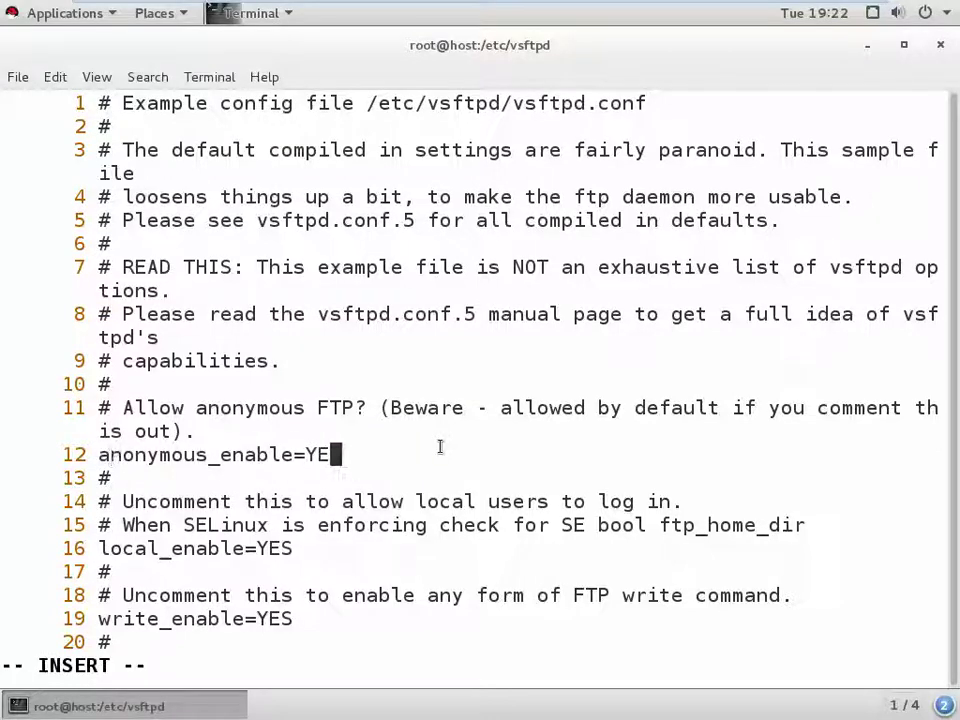
type("NO")
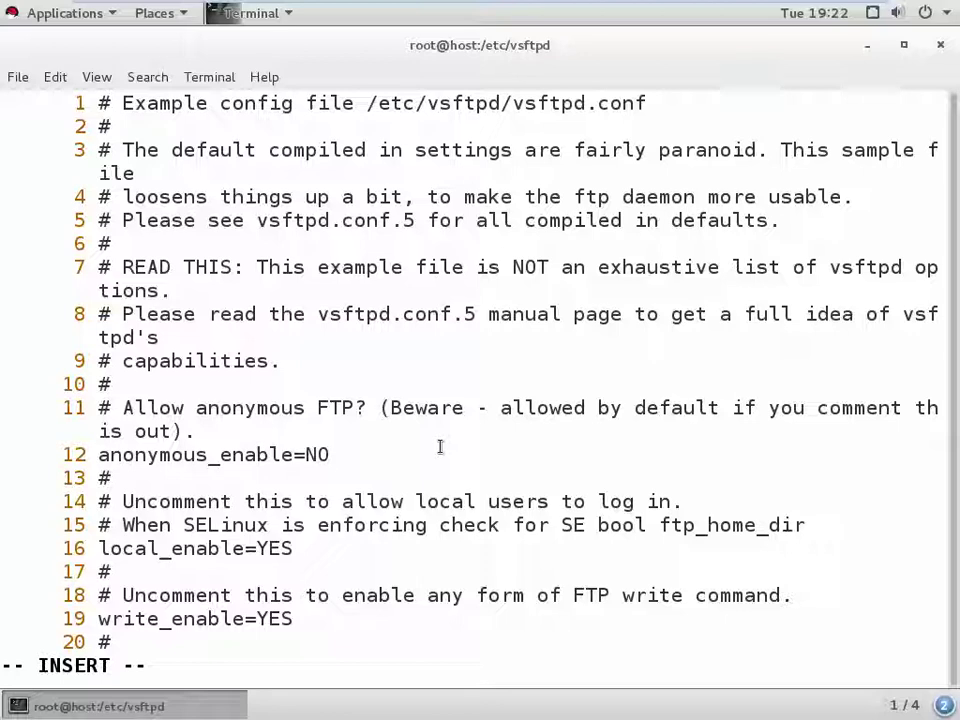
key("Escape")
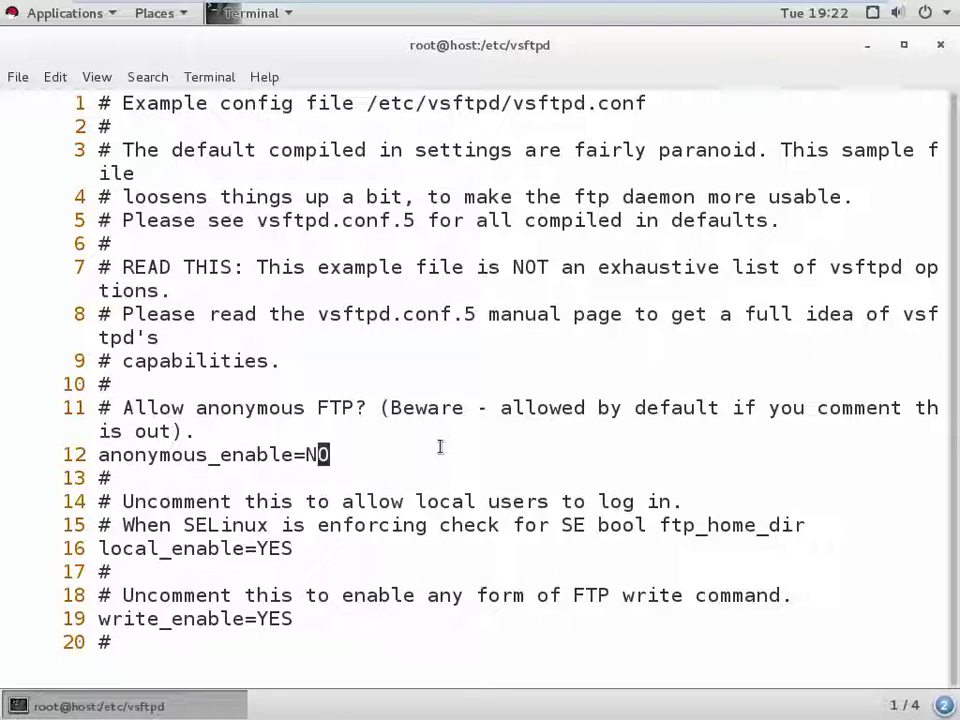
type(":x")
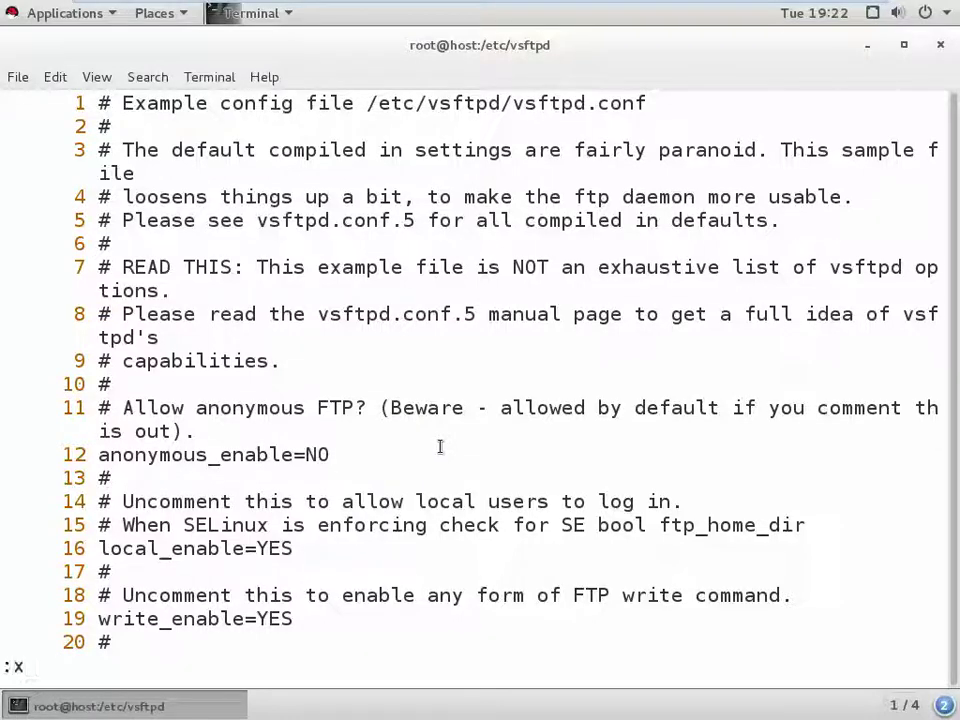
key("Return")
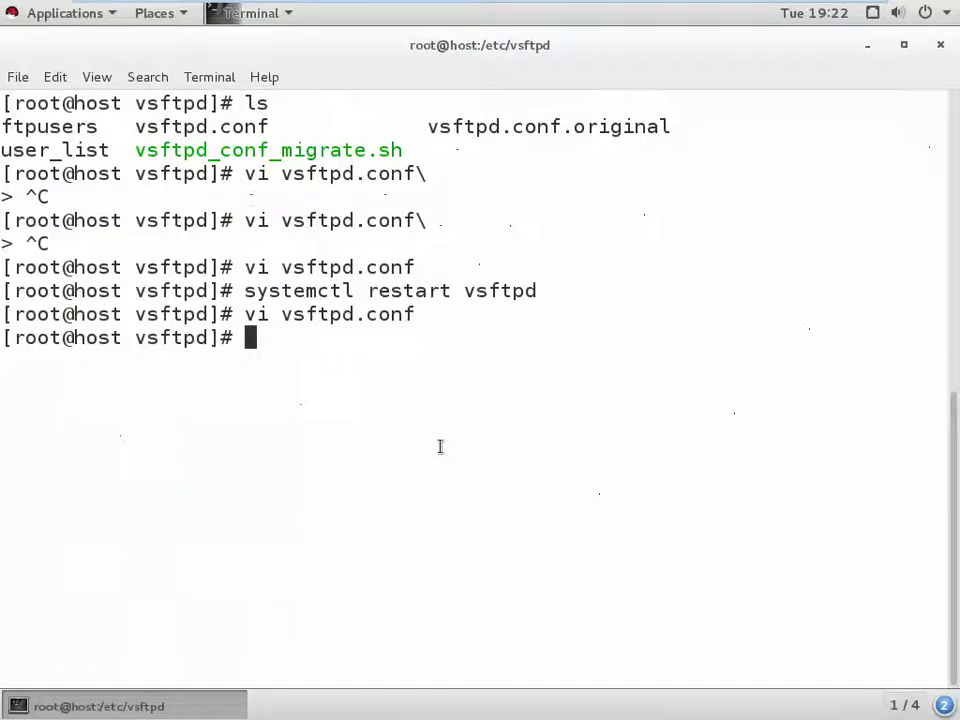
key("Up")
key("Up")
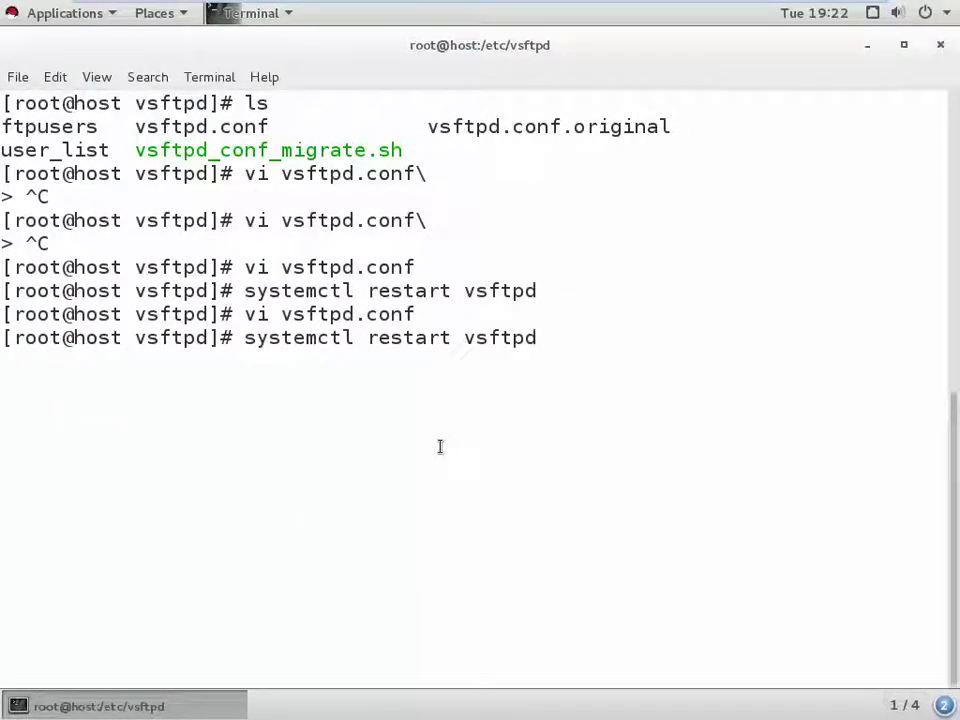
key("Return")
- On the Windows host, launch Firefox, decline the default-browser prompt, and load ftp://192.168.63.20
mouse_move(722, 15)
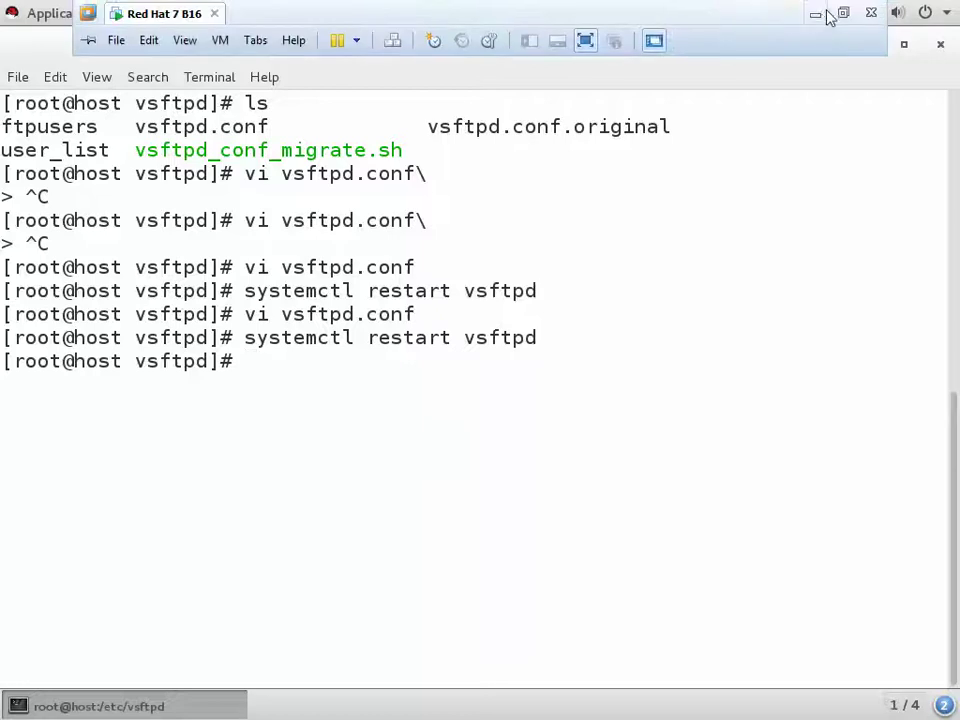
left_click(828, 13)
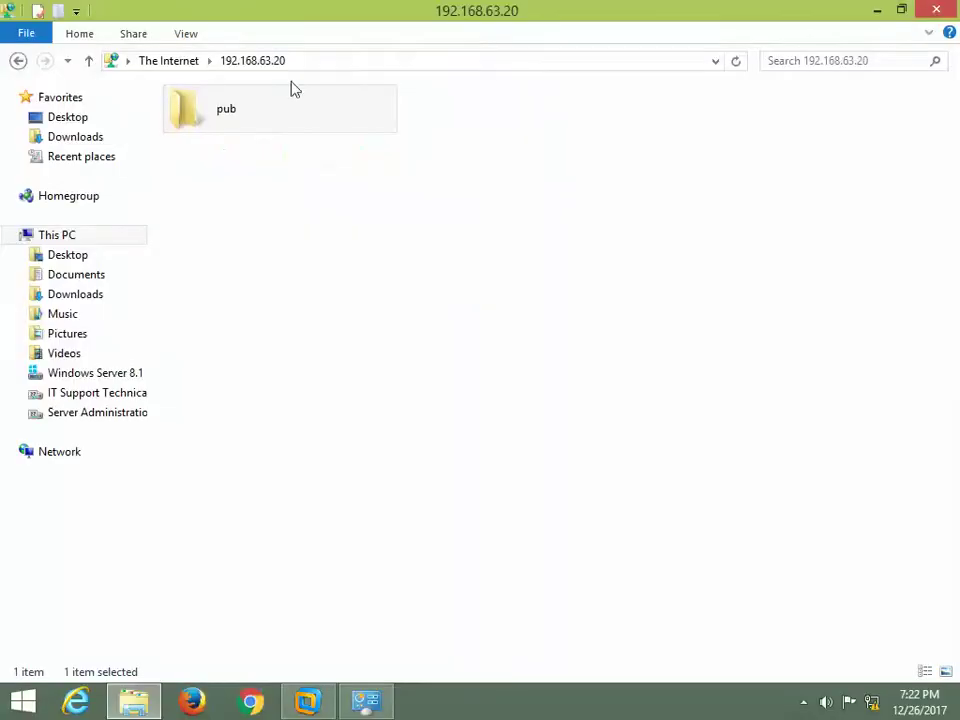
left_click(207, 702)
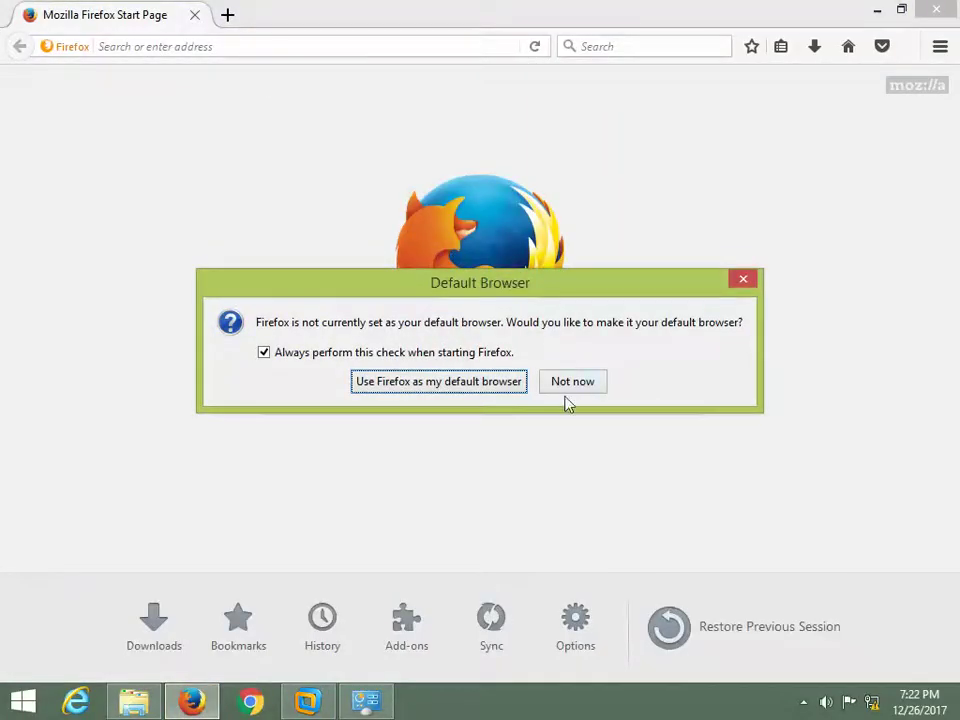
left_click(570, 384)
left_click(323, 41)
type("ft")
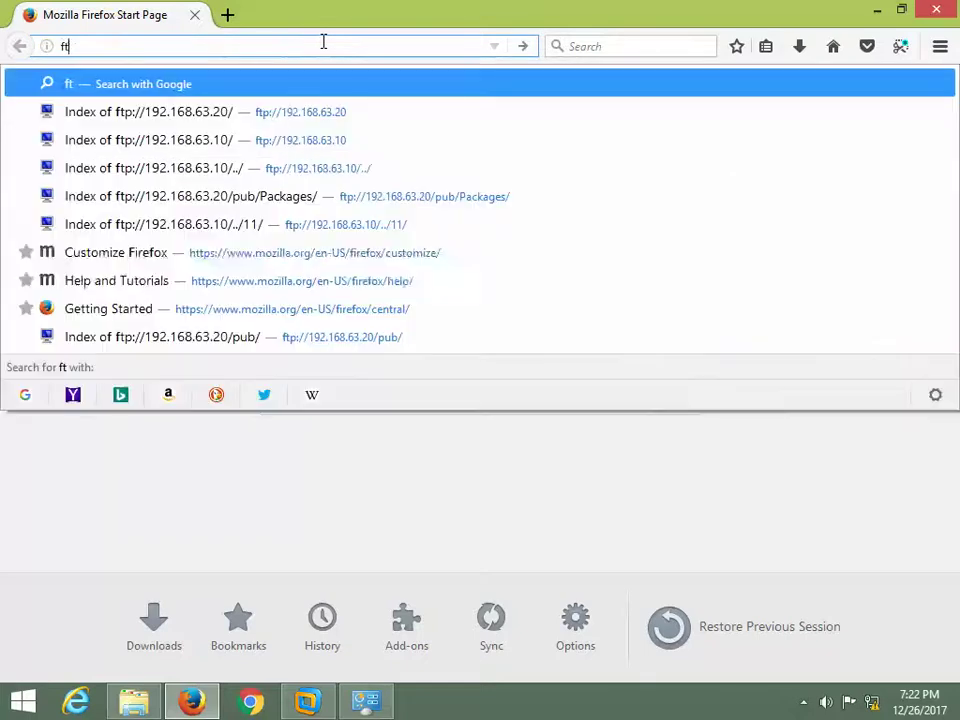
key("Down")
key("Down")
key("Up")
key("Up")
key("Down")
key("Return")
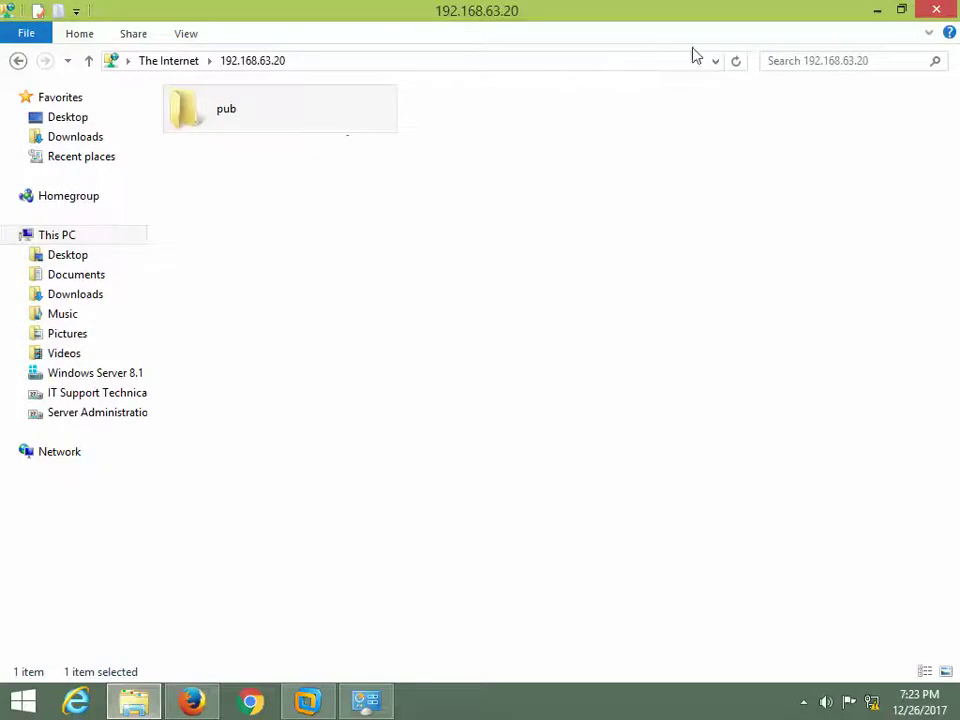
- Reload ftp://192.168.63.20 in File Explorer, then focus Firefox's user name field
left_click(735, 62)
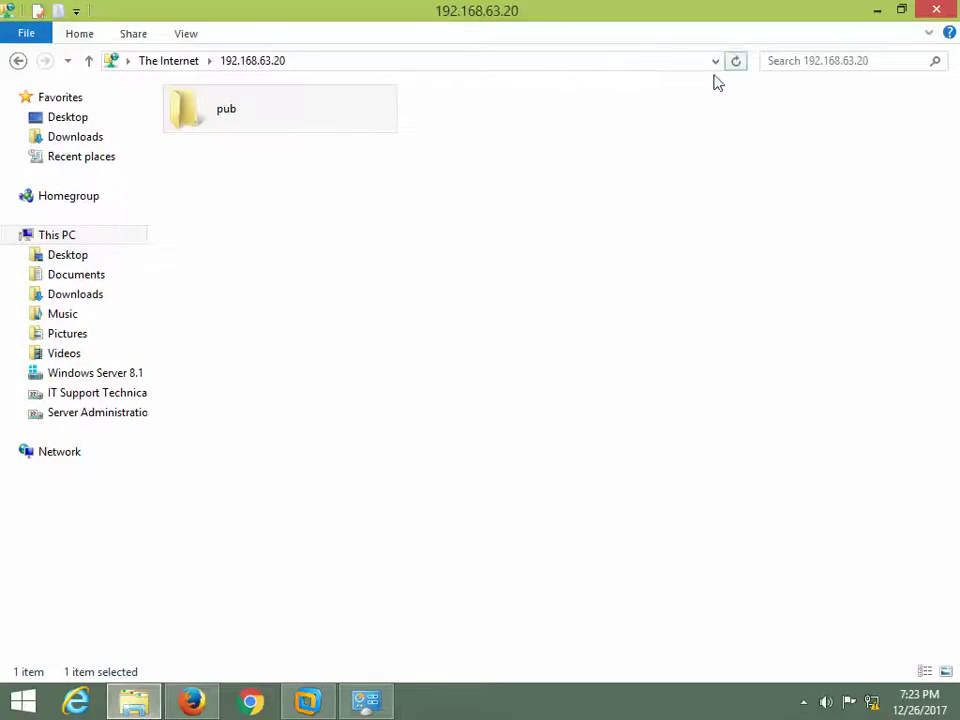
left_click(513, 62)
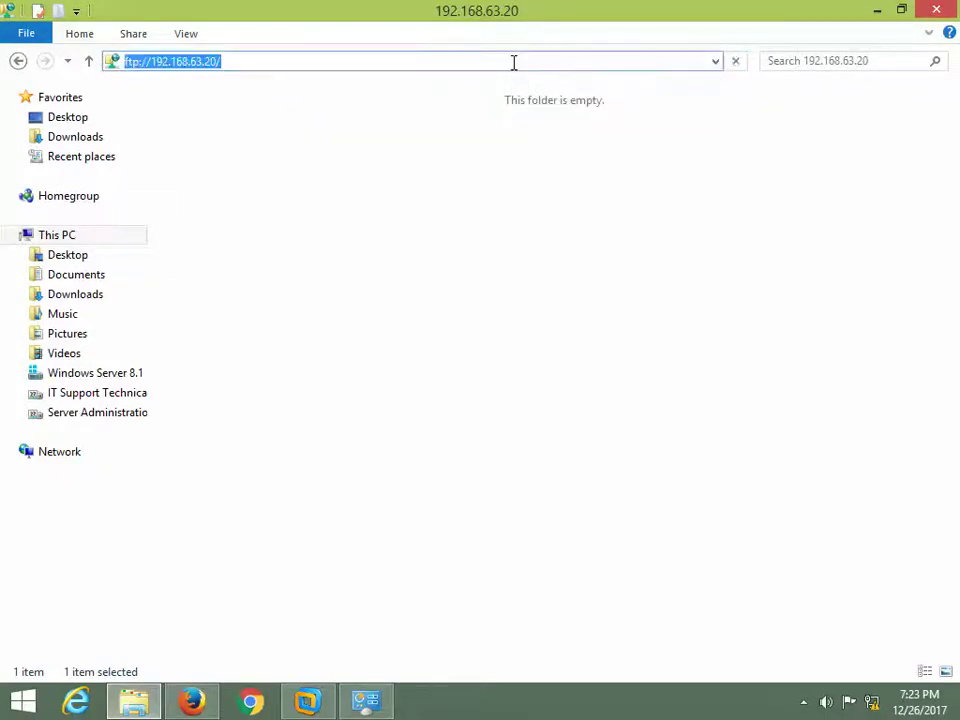
key("Return")
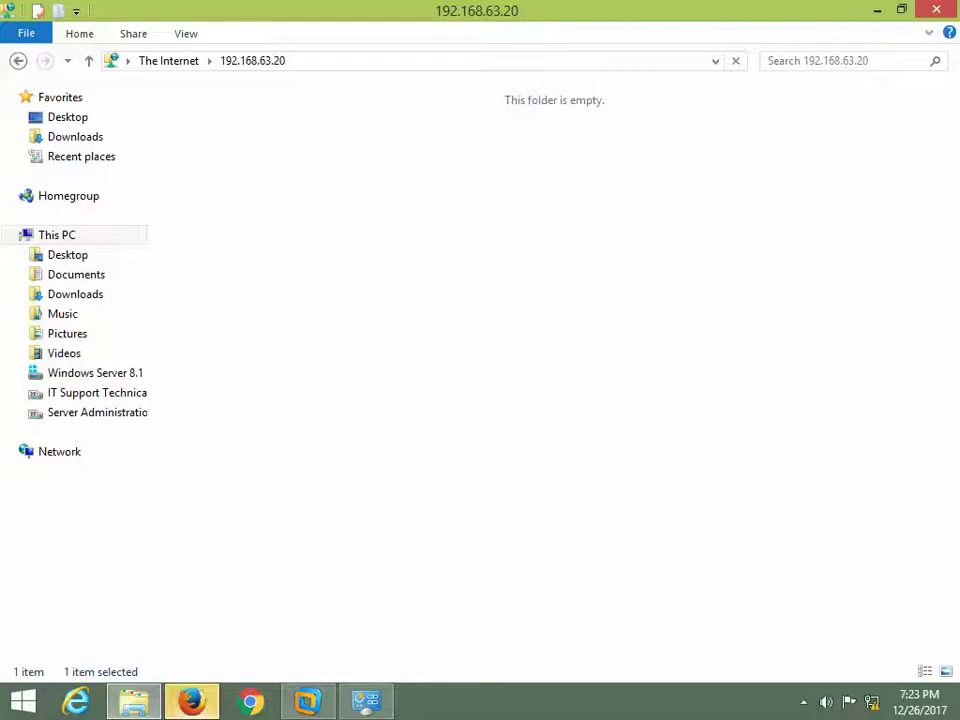
left_click(205, 706)
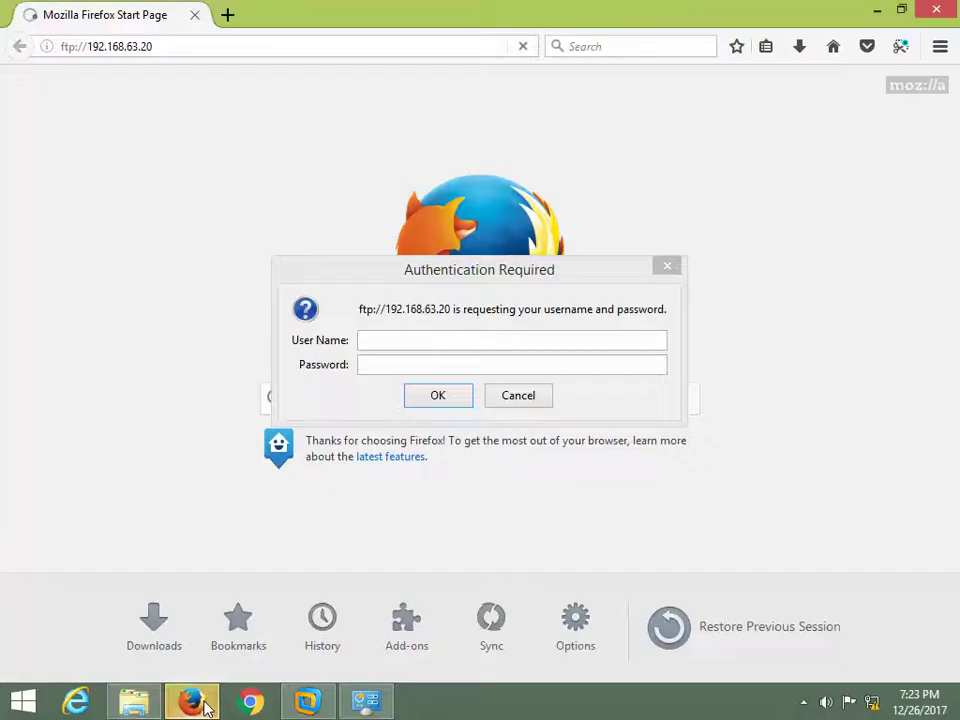
left_click(432, 340)
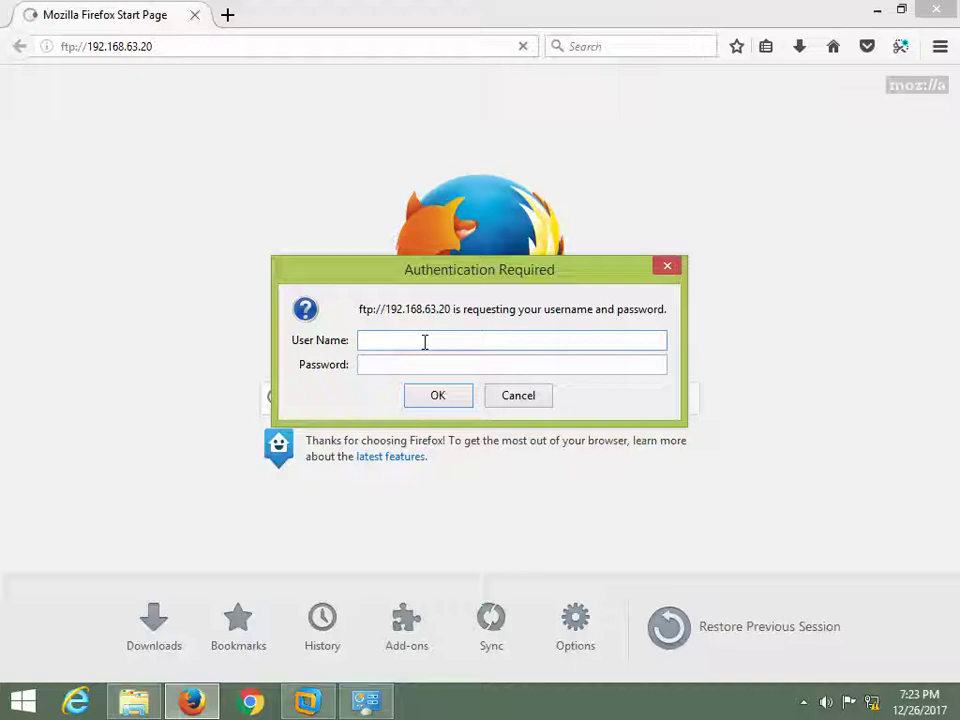
- Reopen vsftpd.conf in vi on the VM and dismiss the FTP Log On As prompt
left_click(307, 701)
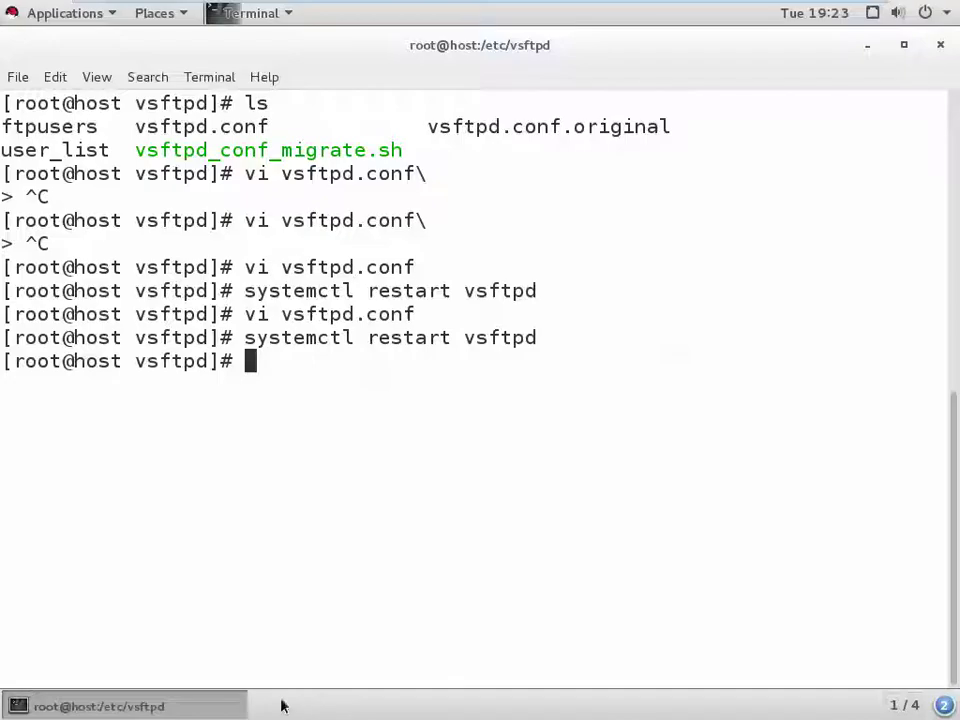
key("Up")
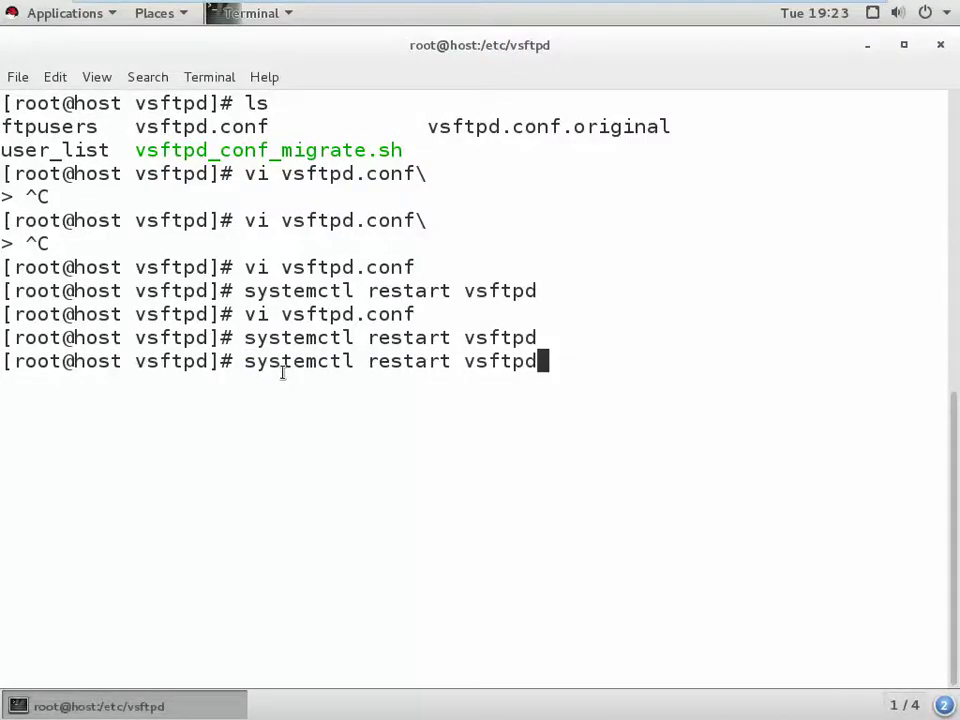
key("Up")
key("Return")
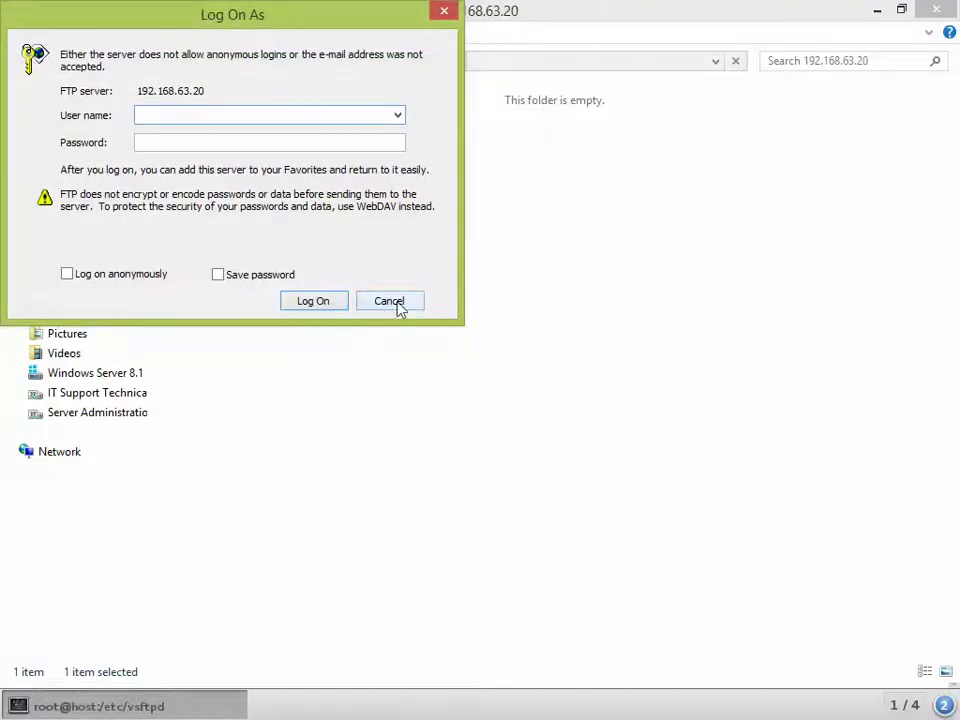
left_click(396, 308)
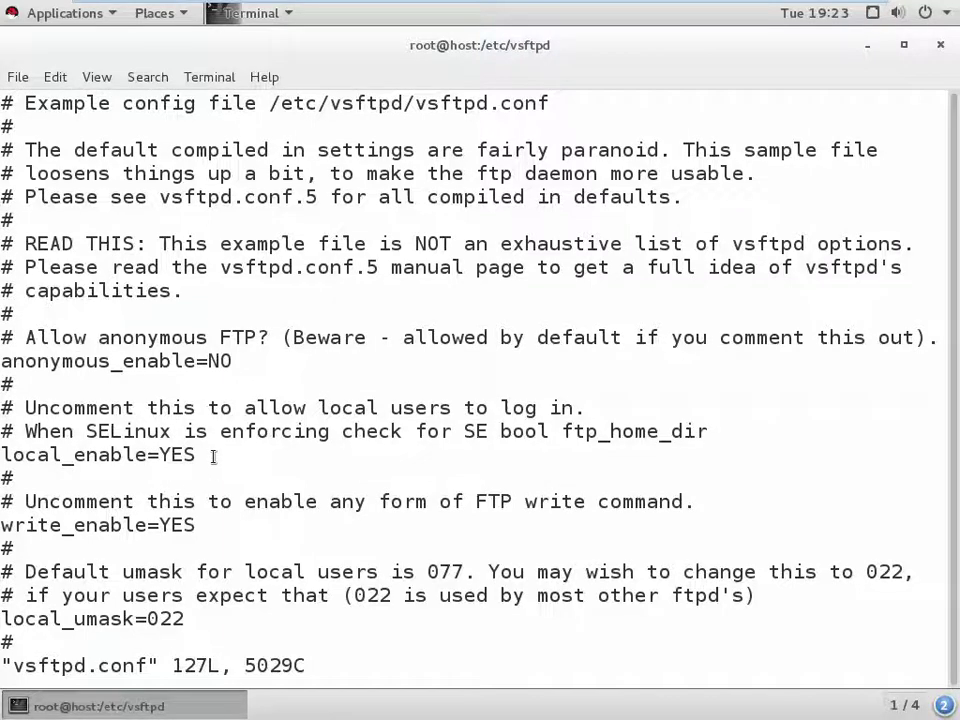
- Confirm local_enable=YES in vsftpd.conf and save it with :x
left_click_drag(213, 456, 22, 458)
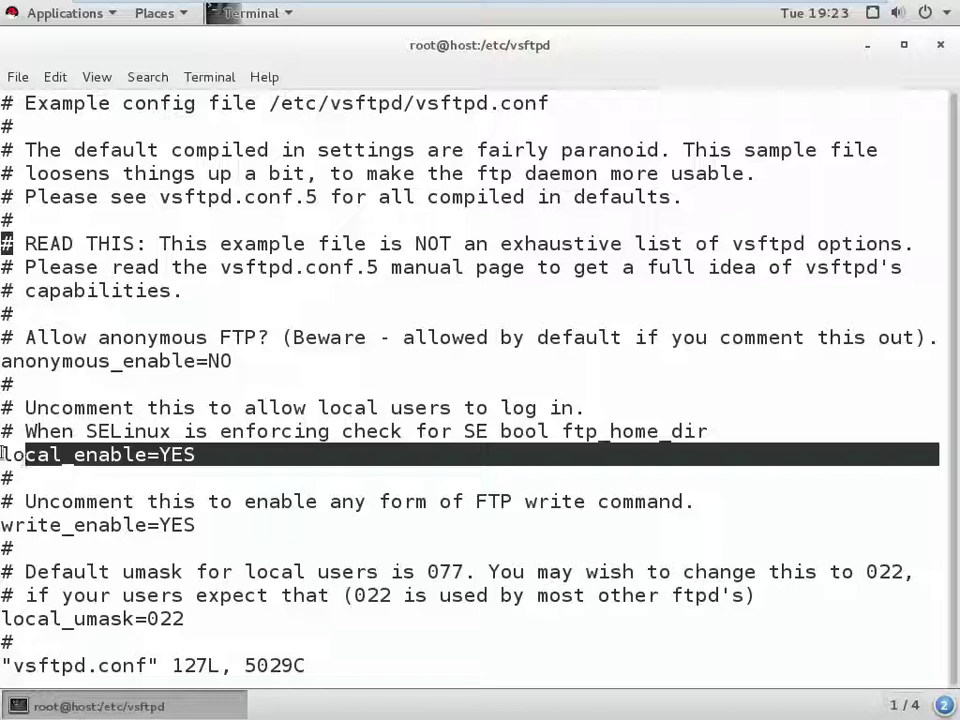
type(":x")
key("Return")
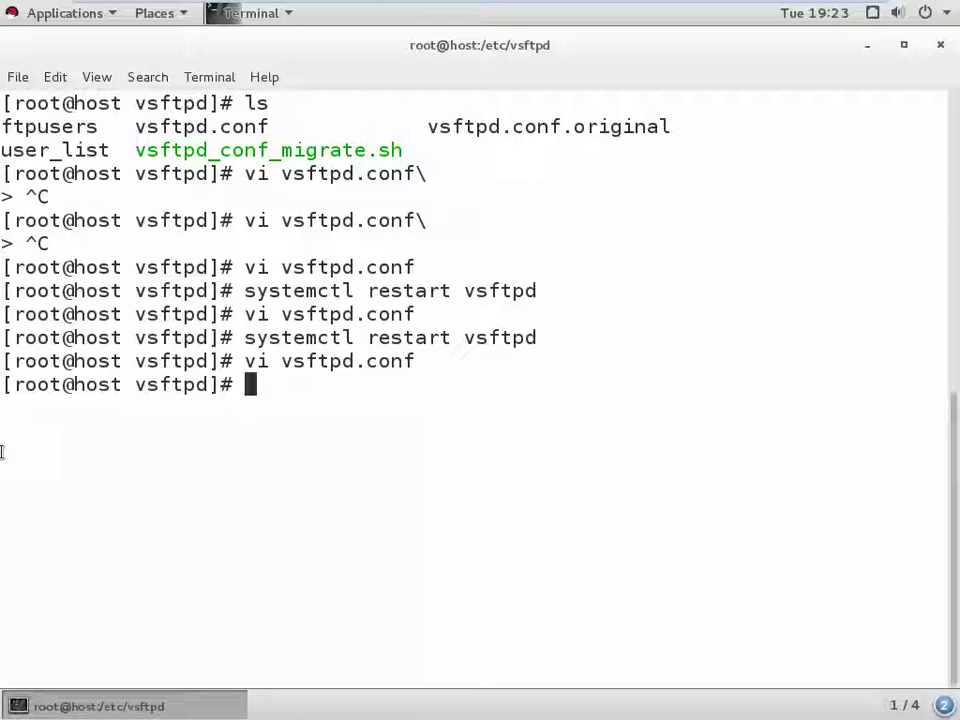
- Start a passwd change for another user account, after fixing a mistyped command
type("setpass")
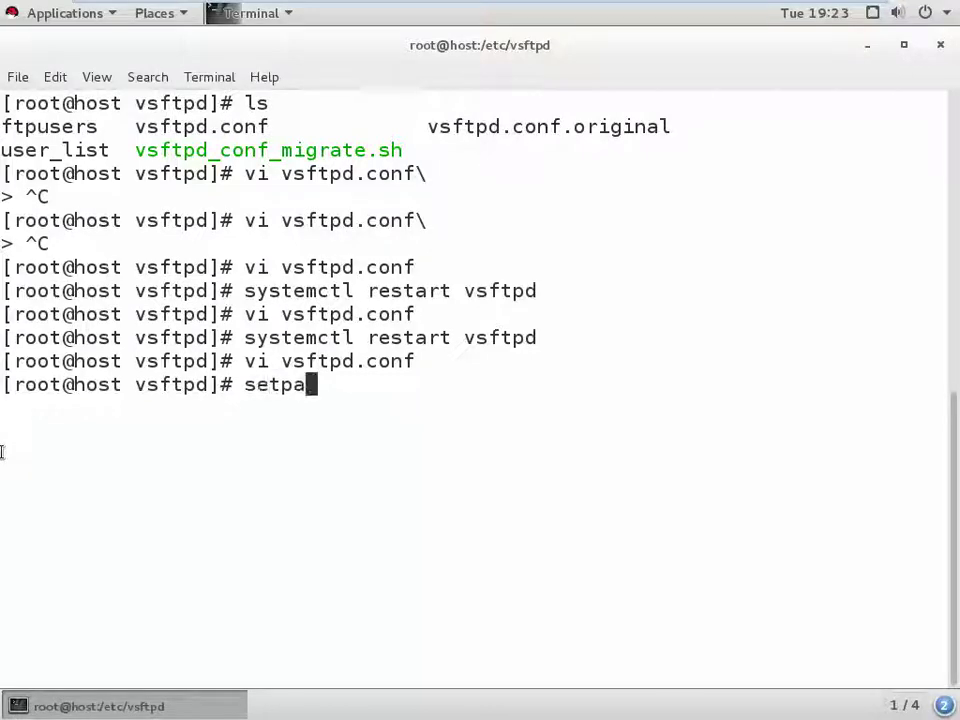
key("BackSpace")
key("BackSpace")
key("BackSpace")
key("BackSpace")
key("BackSpace")
key("BackSpace")
key("BackSpace")
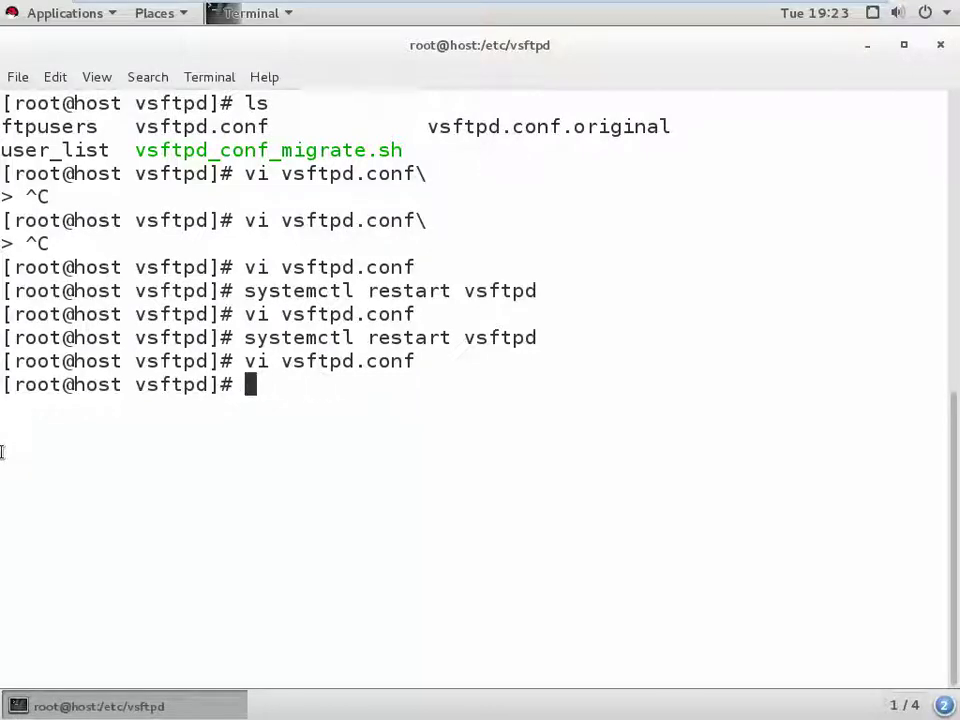
type("passwd ali")
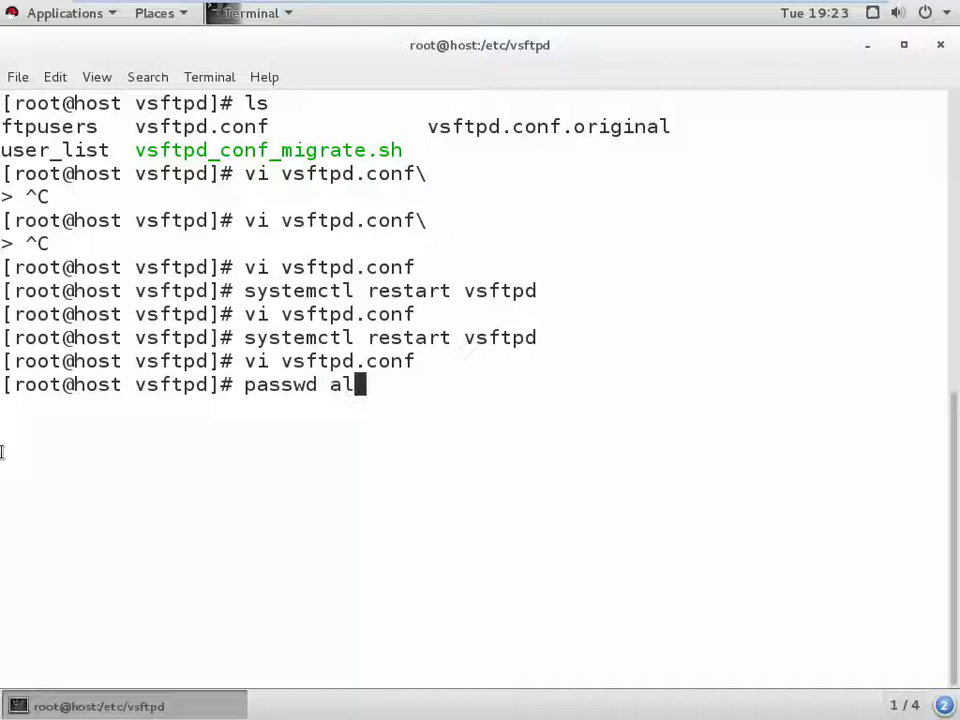
key("Return")
type("a")
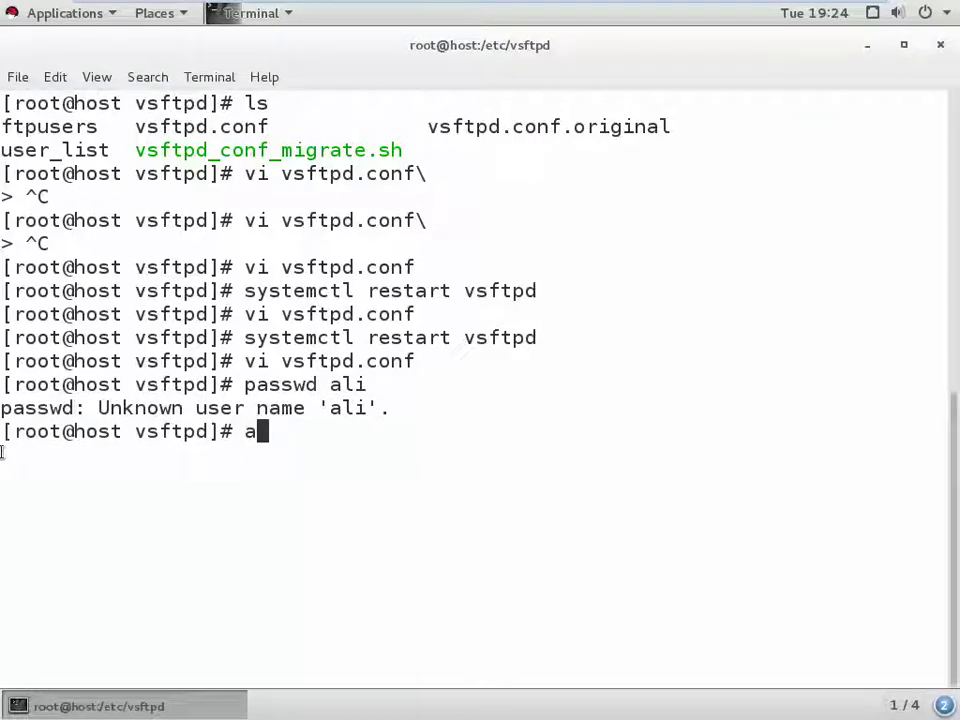
- List the system's user accounts with cat /etc/passwd, then clear the screen
key("Up")
key("BackSpace")
key("BackSpace")
key("BackSpace")
key("BackSpace")
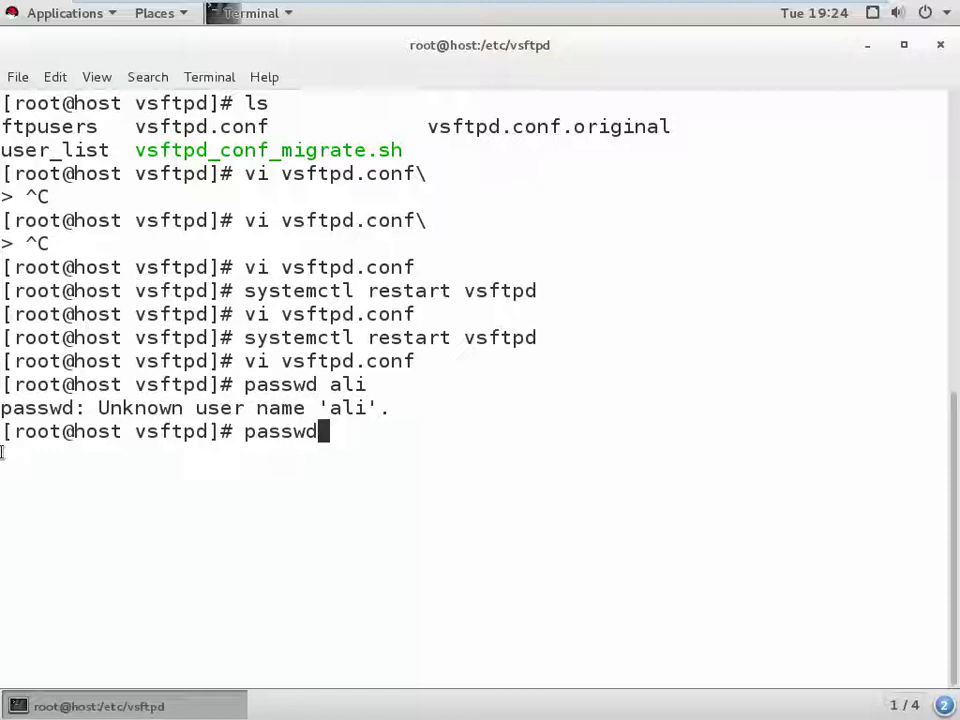
key("BackSpace")
key("BackSpace")
key("BackSpace")
key("BackSpace")
key("BackSpace")
key("BackSpace")
type("cat /e")
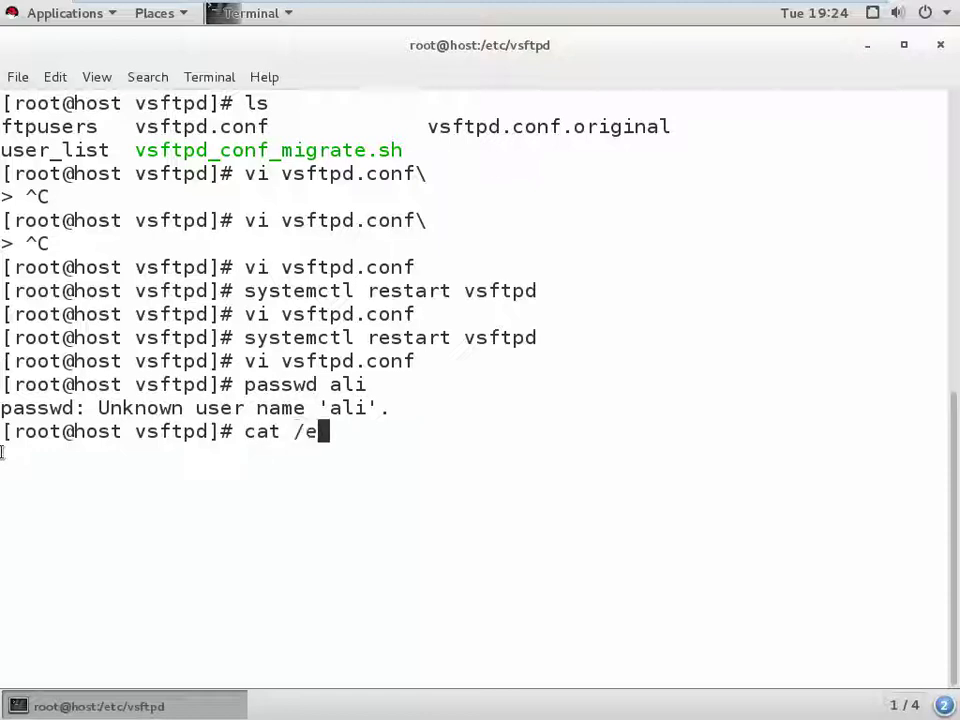
type("tc/passwd")
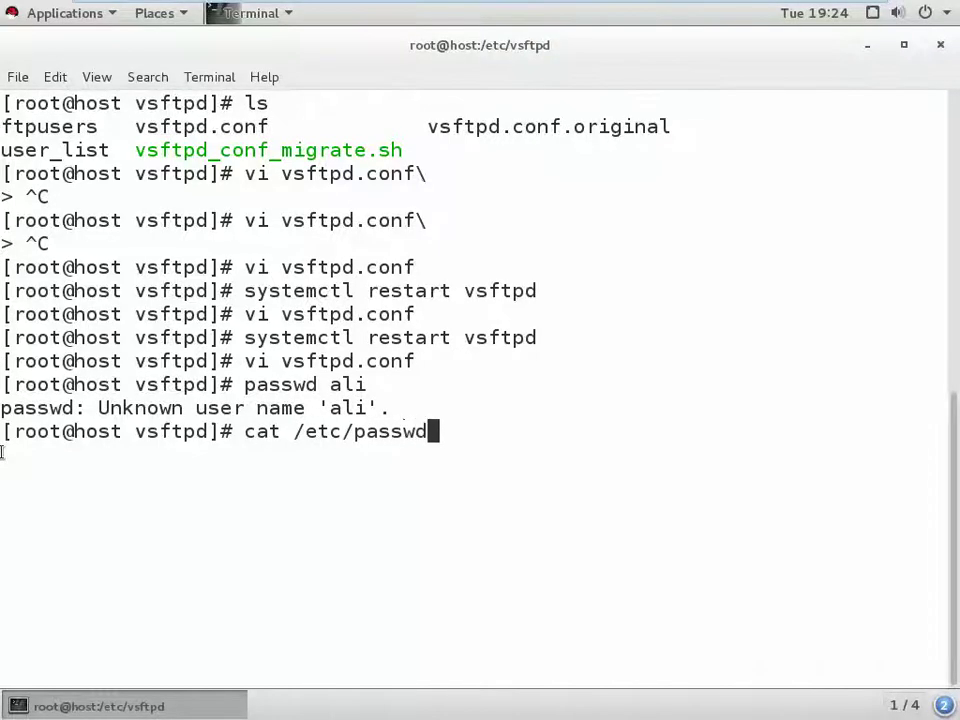
key("Return")
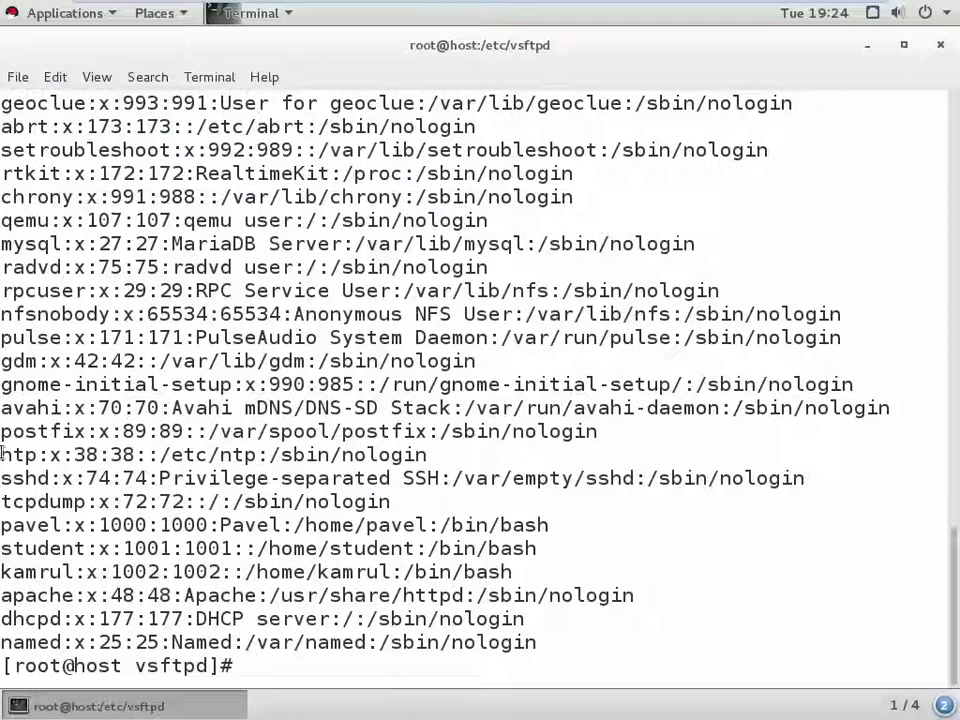
type("clear")
key("Return")
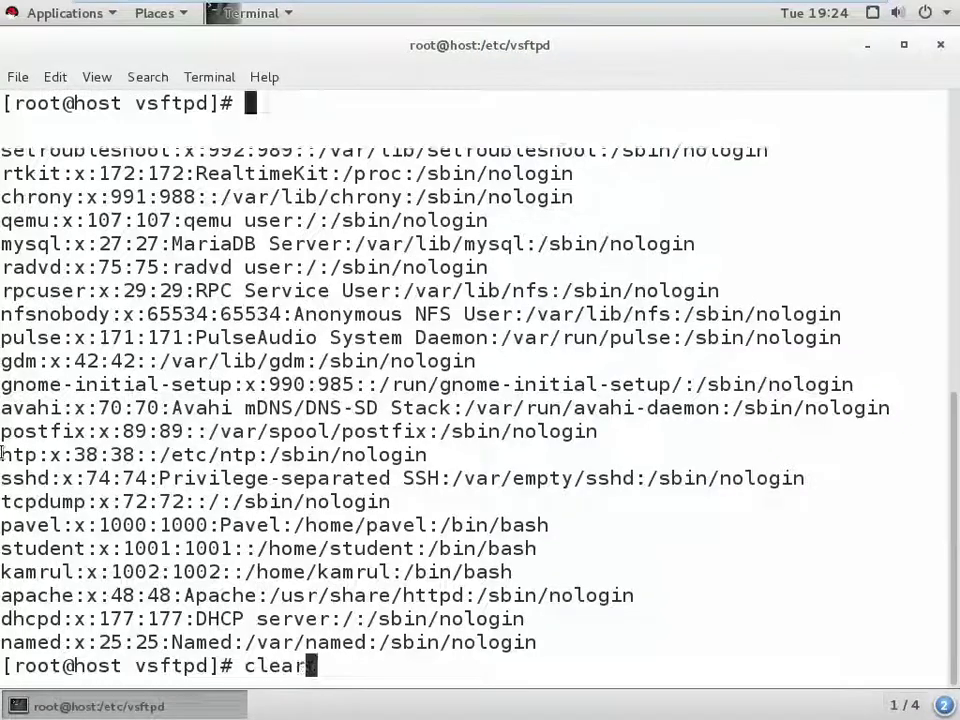
- Run passwd for the local user and enter the new password twice
type("passwd k")
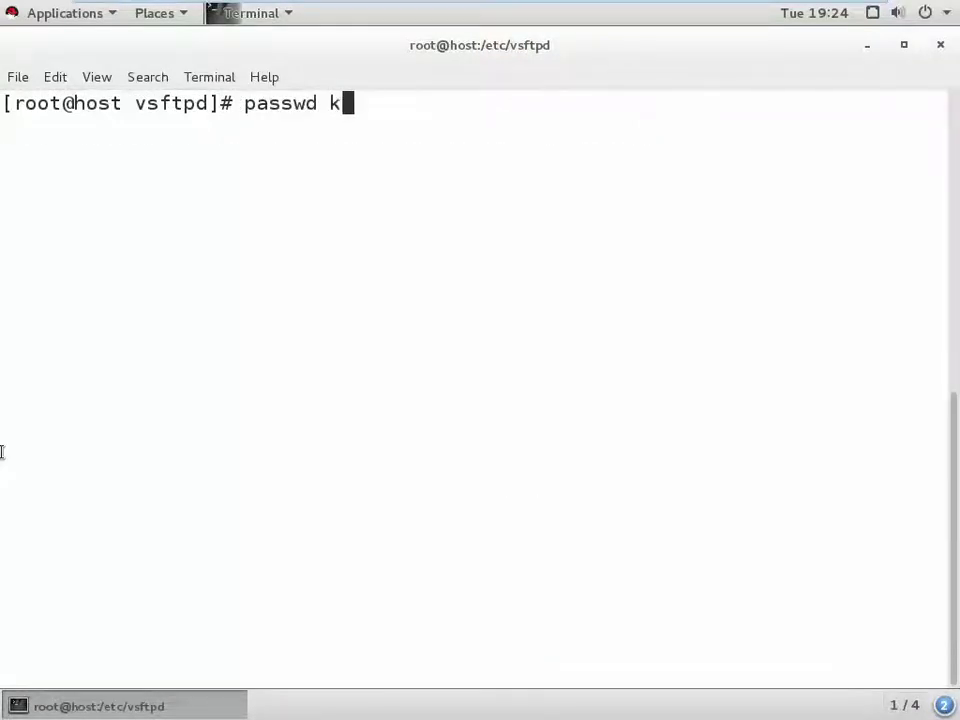
type("amrul")
key("Return")
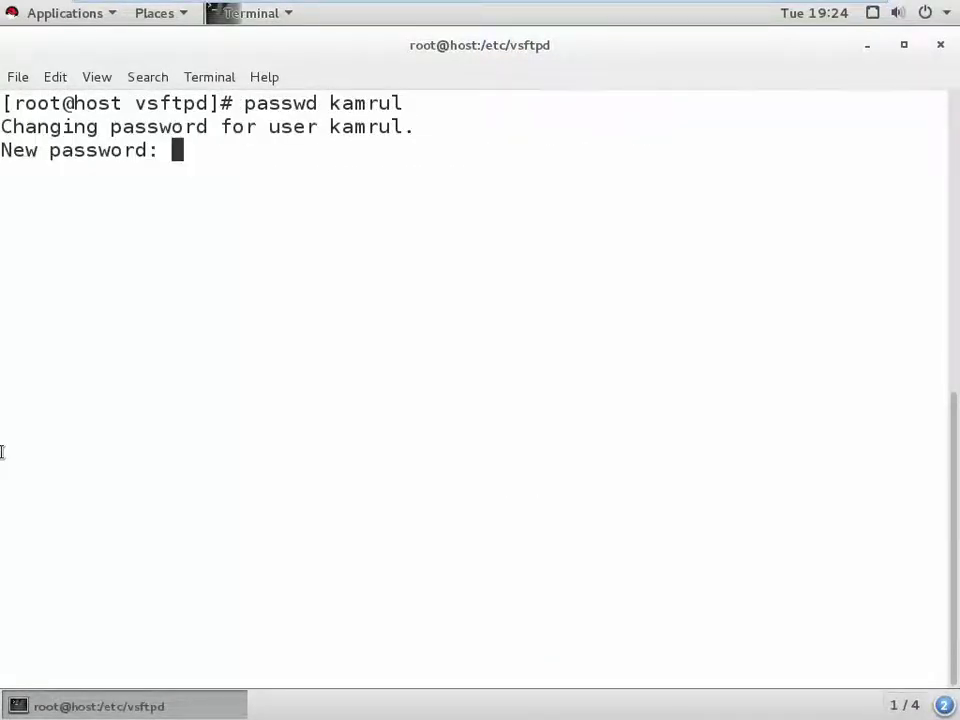
key("Return")
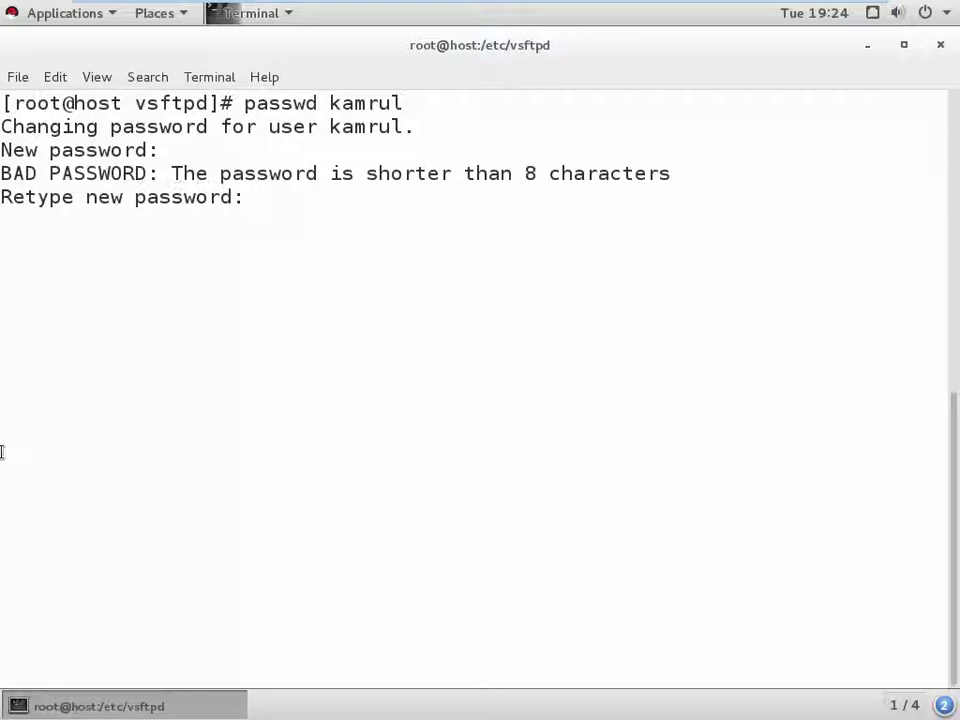
key("Return")
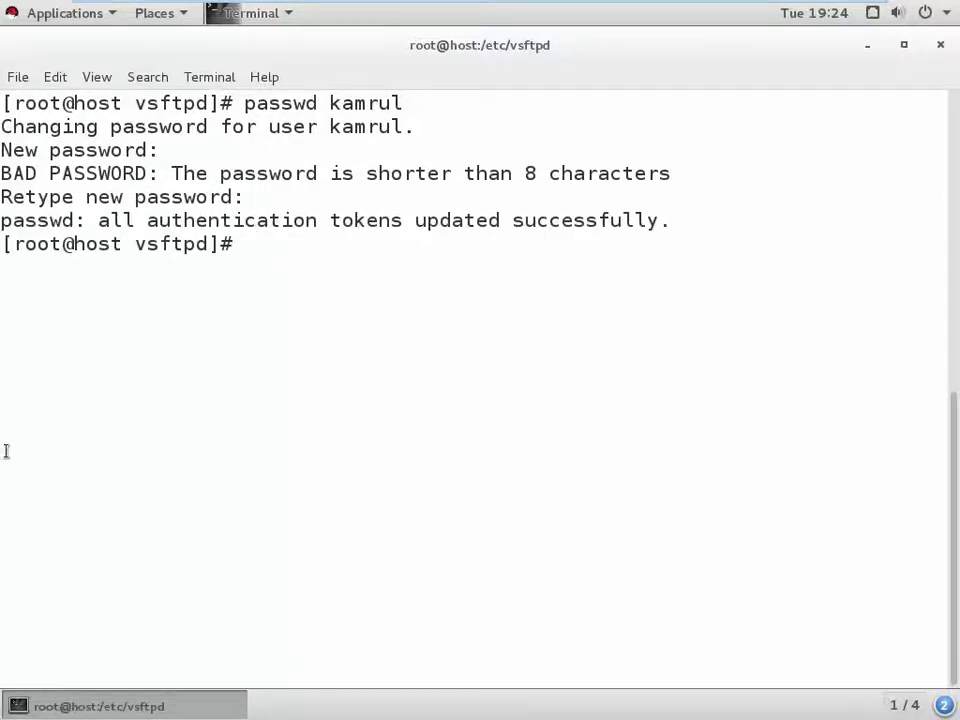
- Log in to ftp://192.168.63.20 in Firefox with the local user's name and password
mouse_move(80, 4)
left_click(812, 16)
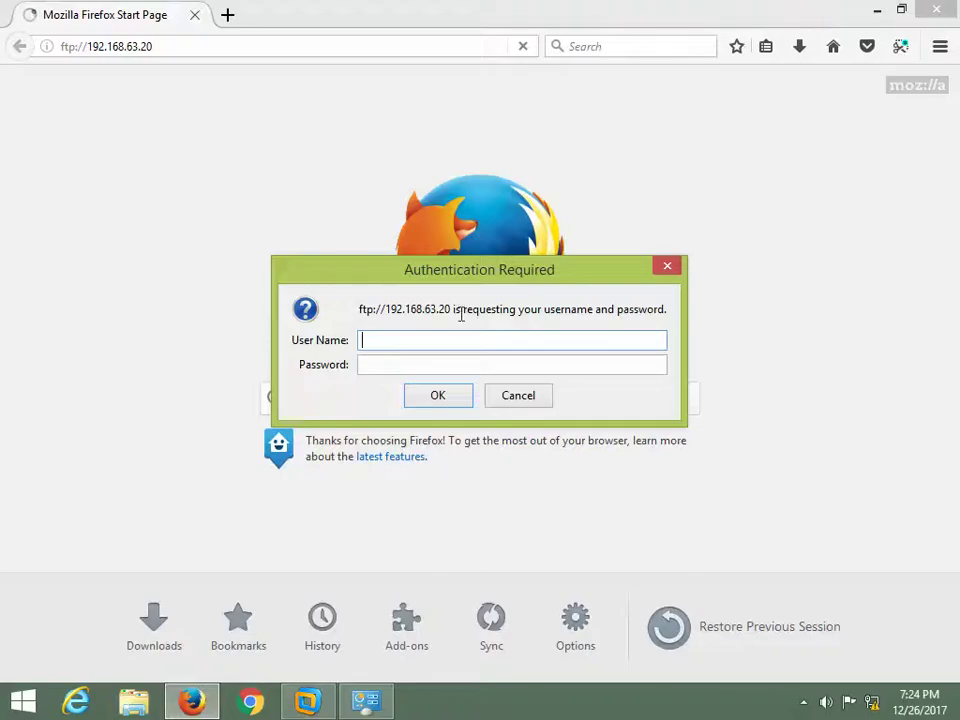
type("kamrul")
key("Tab")
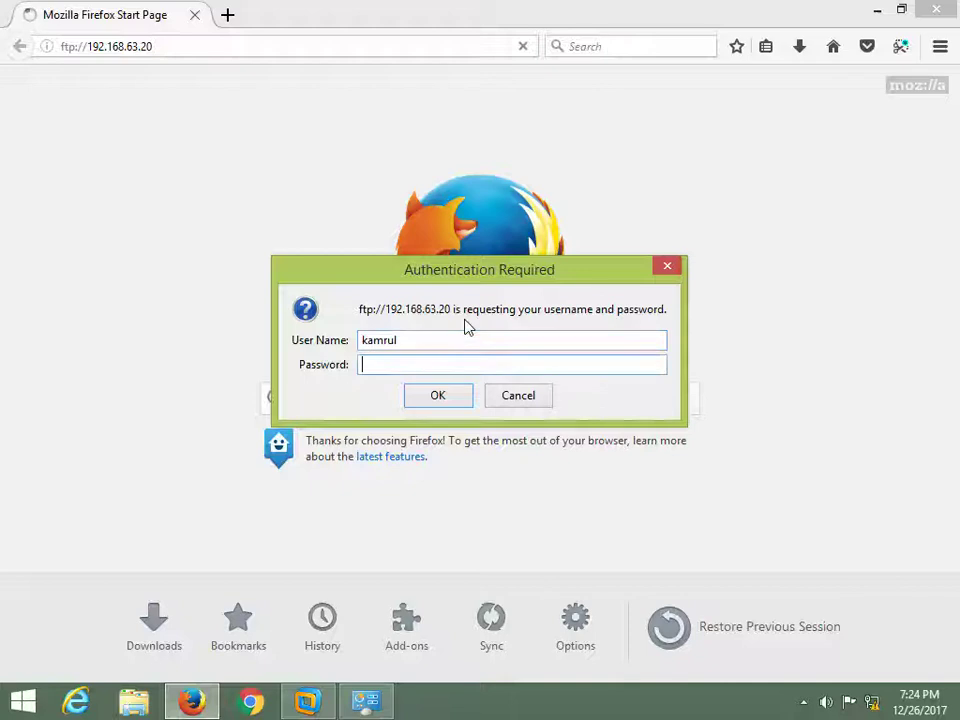
type("123456")
key("Return")
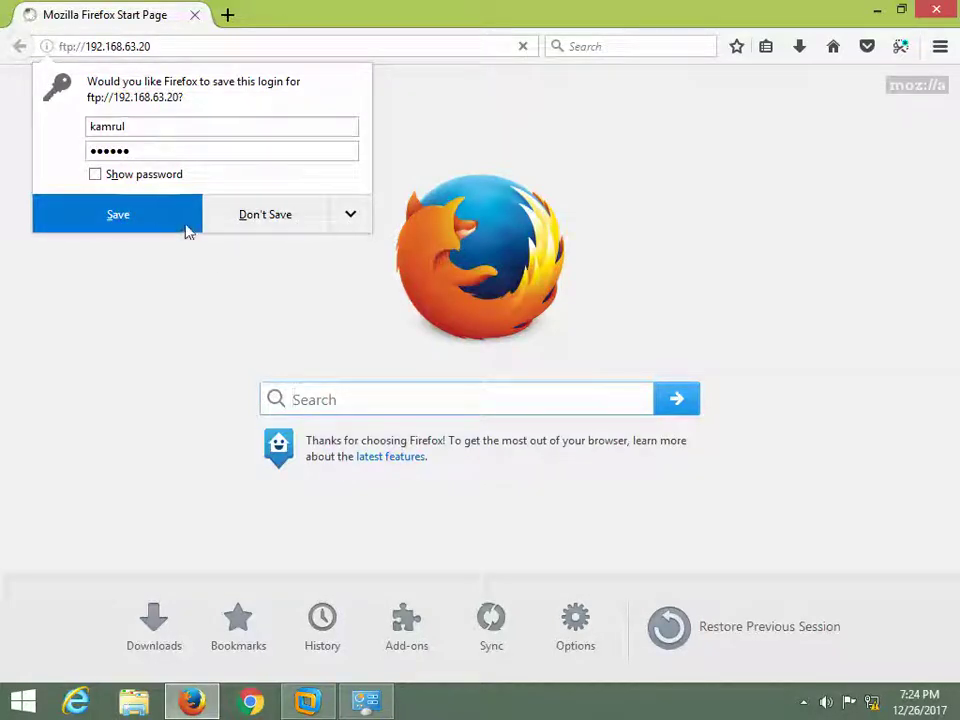
- Decline saving the FTP login, then return to the VM terminal
left_click(351, 217)
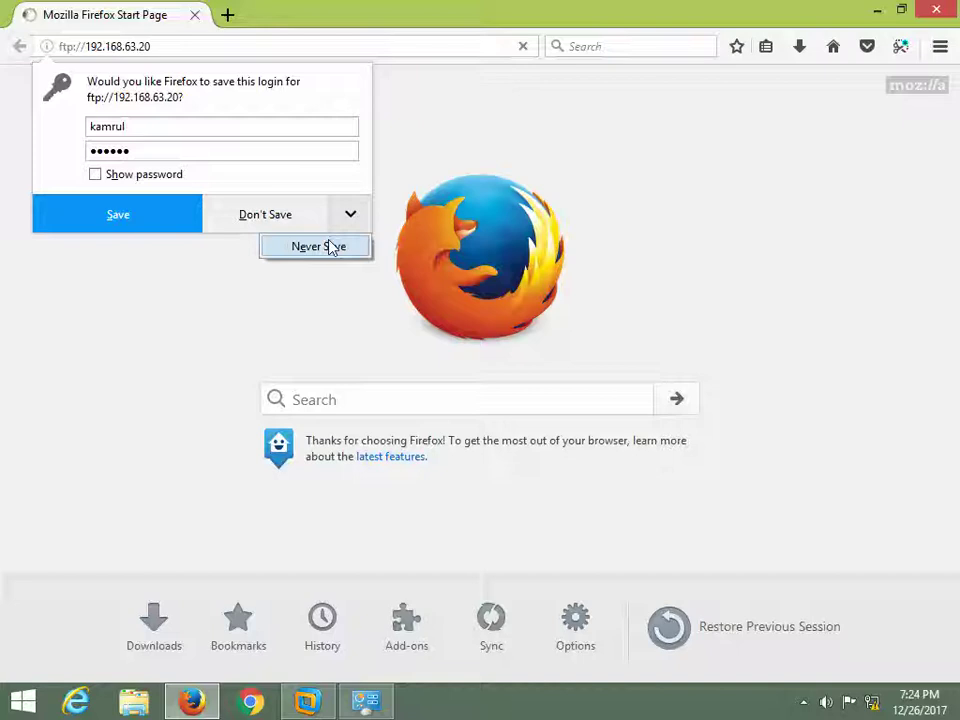
left_click(265, 215)
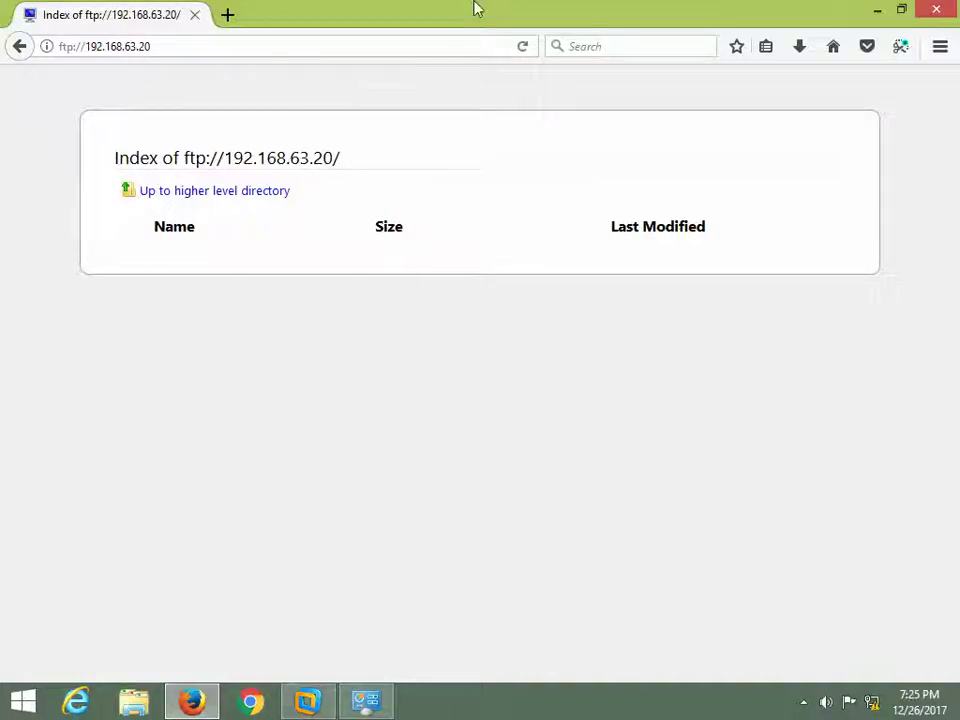
left_click(307, 700)
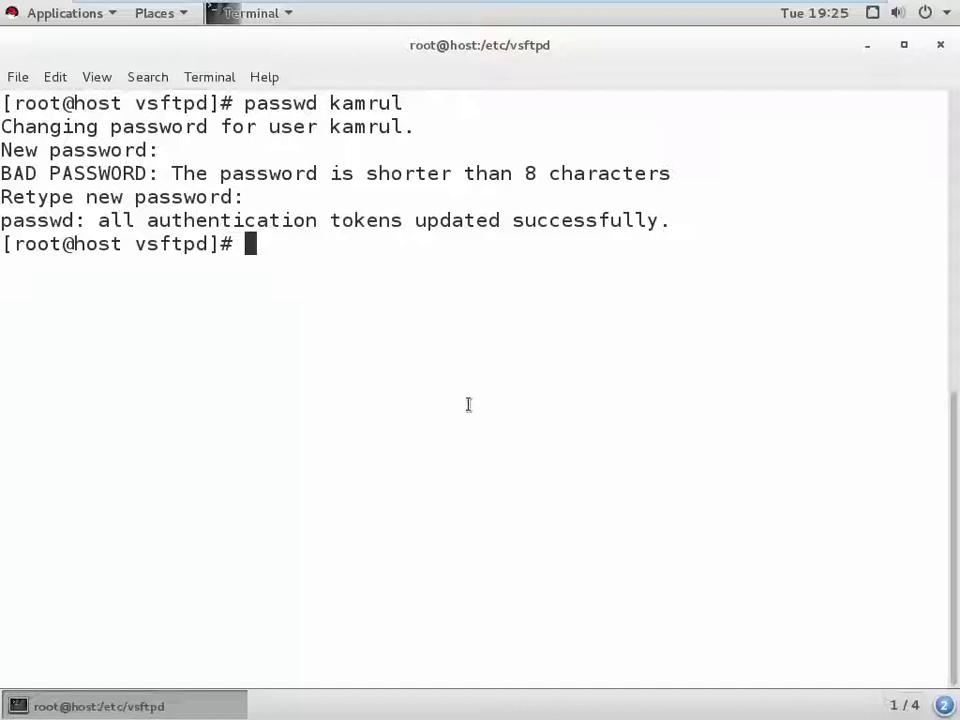
- Run setsebool -P ftp_home_dir on, which reports SELinux is disabled, then type semanage boolean -m ftpd_full_access
type("set")
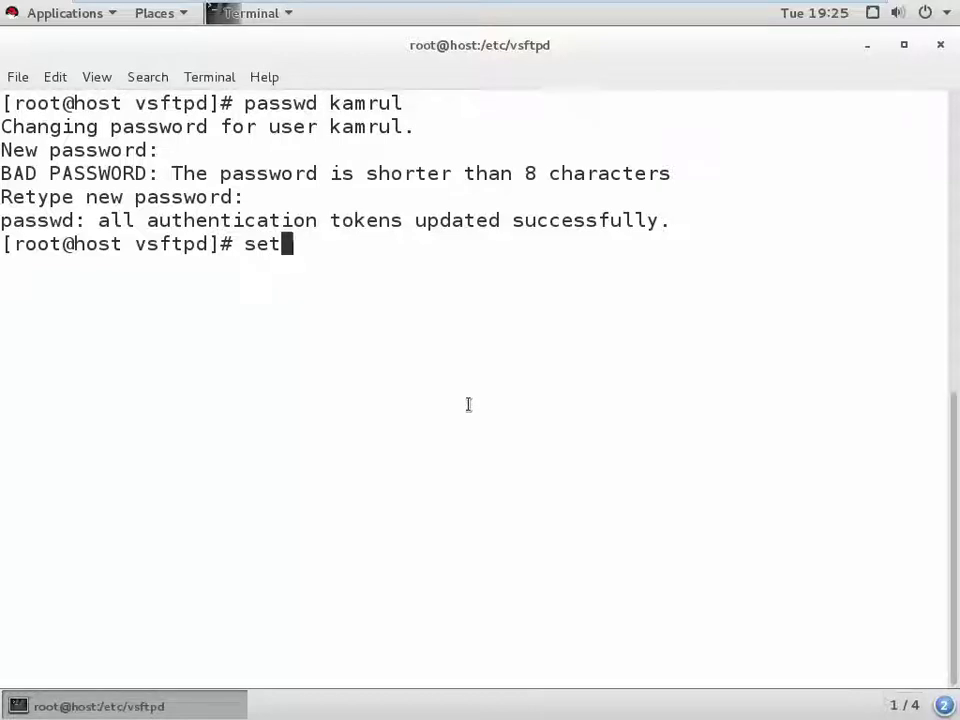
type("se")
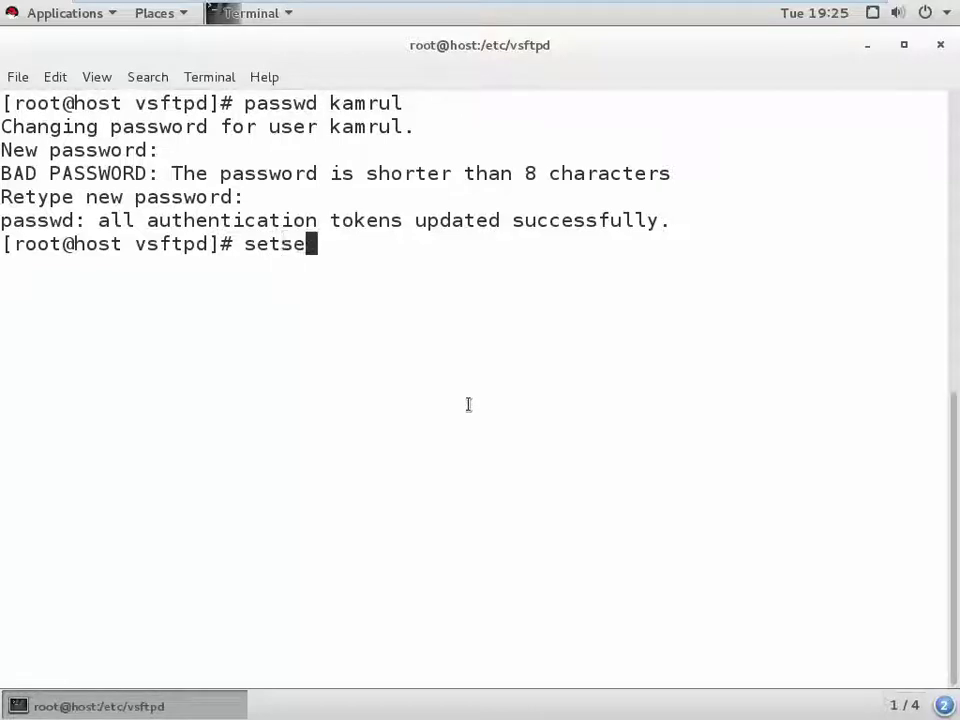
type("v")
key("BackSpace")
type("b")
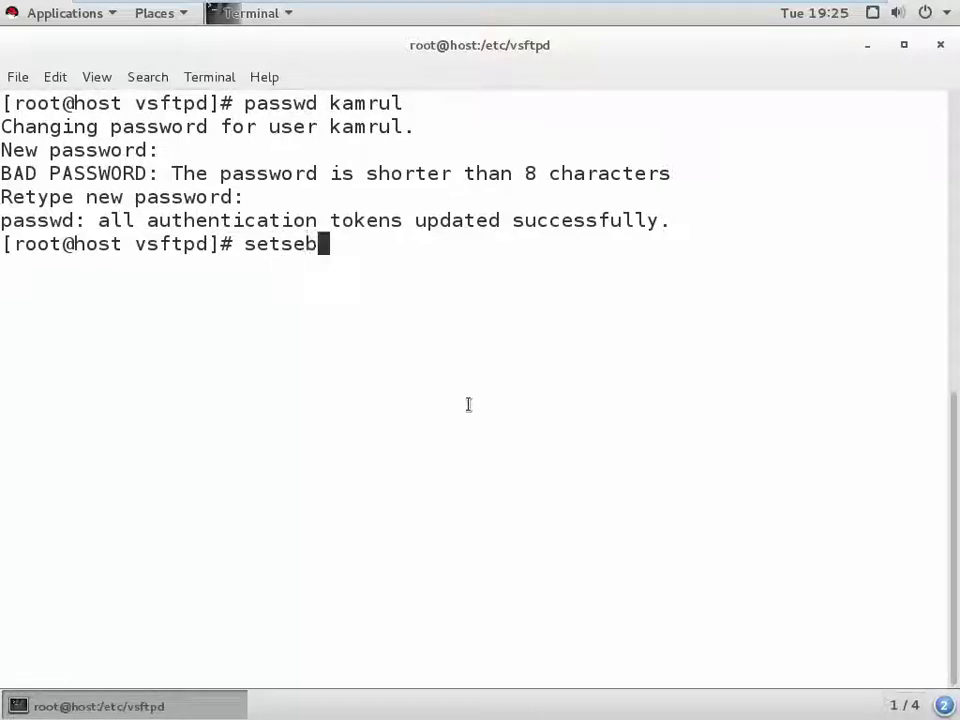
type("ool")
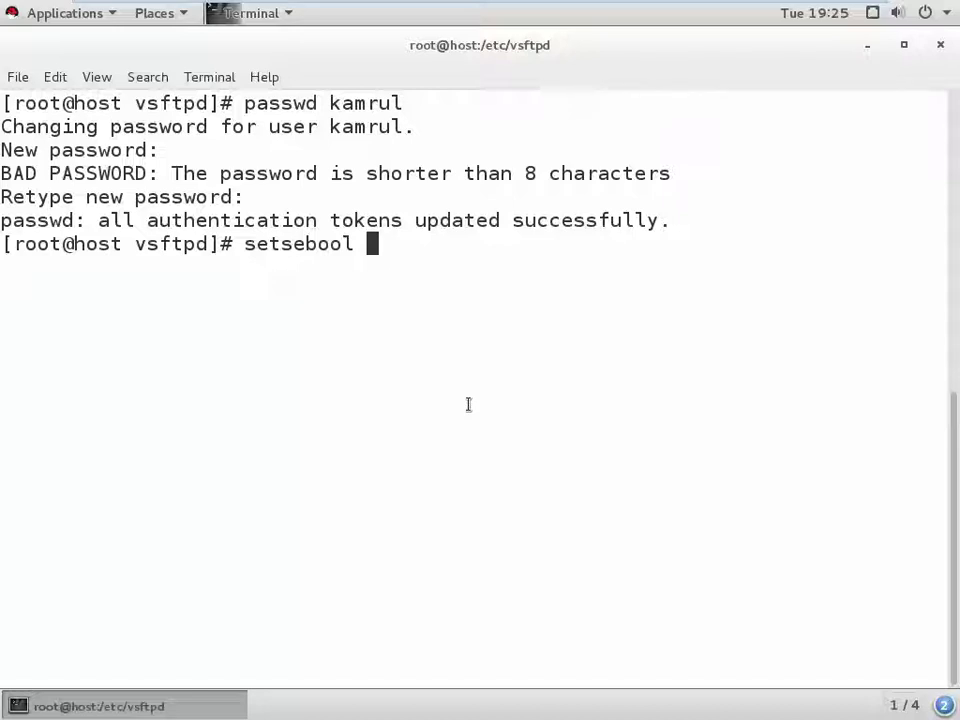
type("-P ftp")
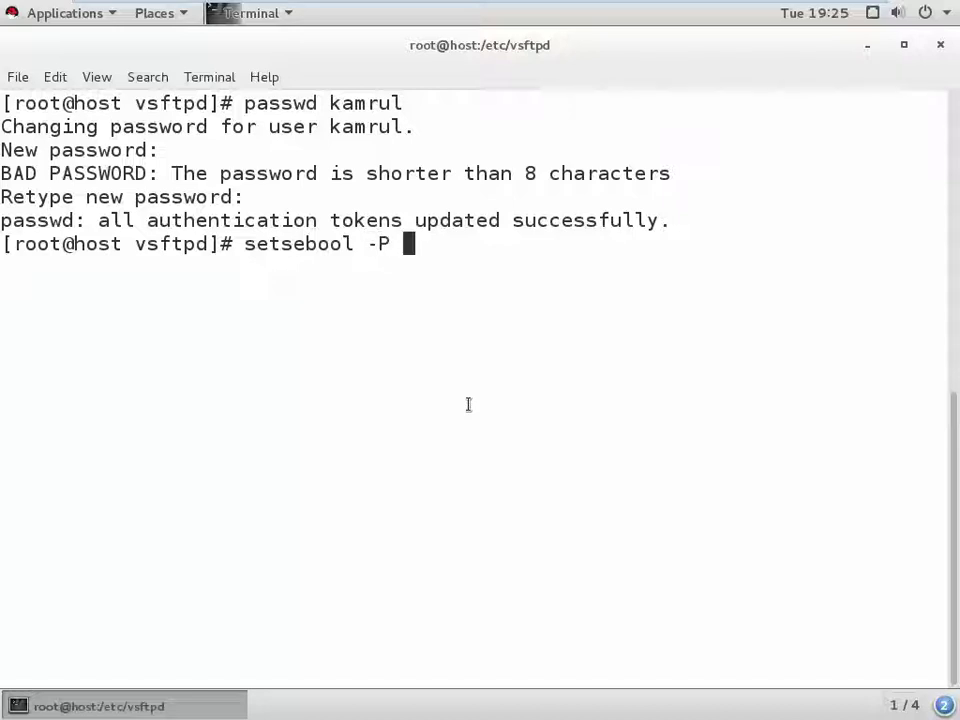
type("_home")
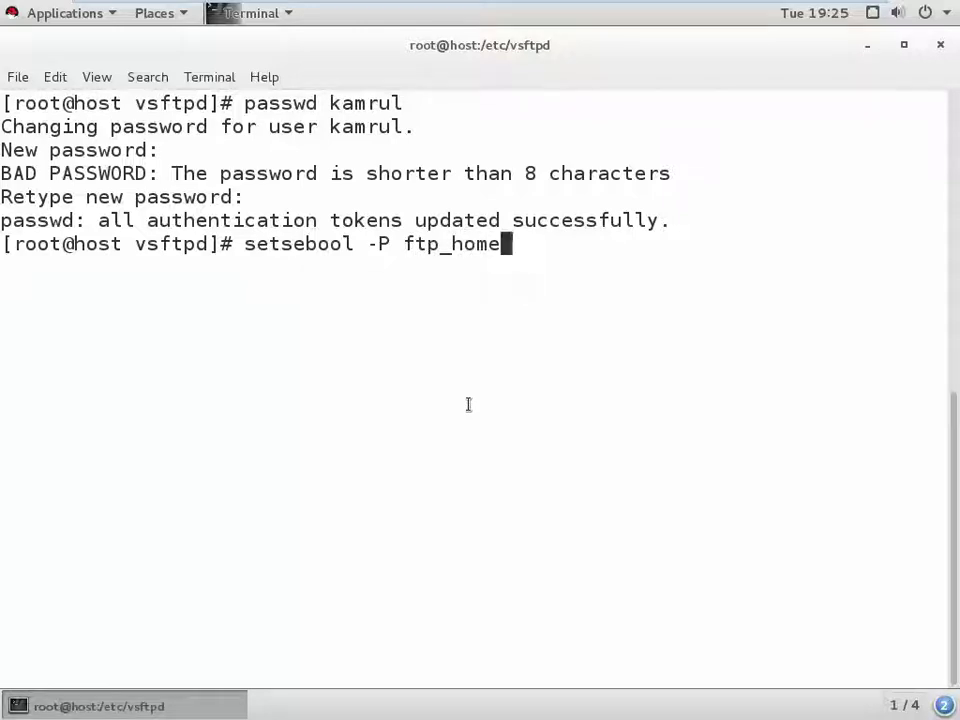
type("_dir on")
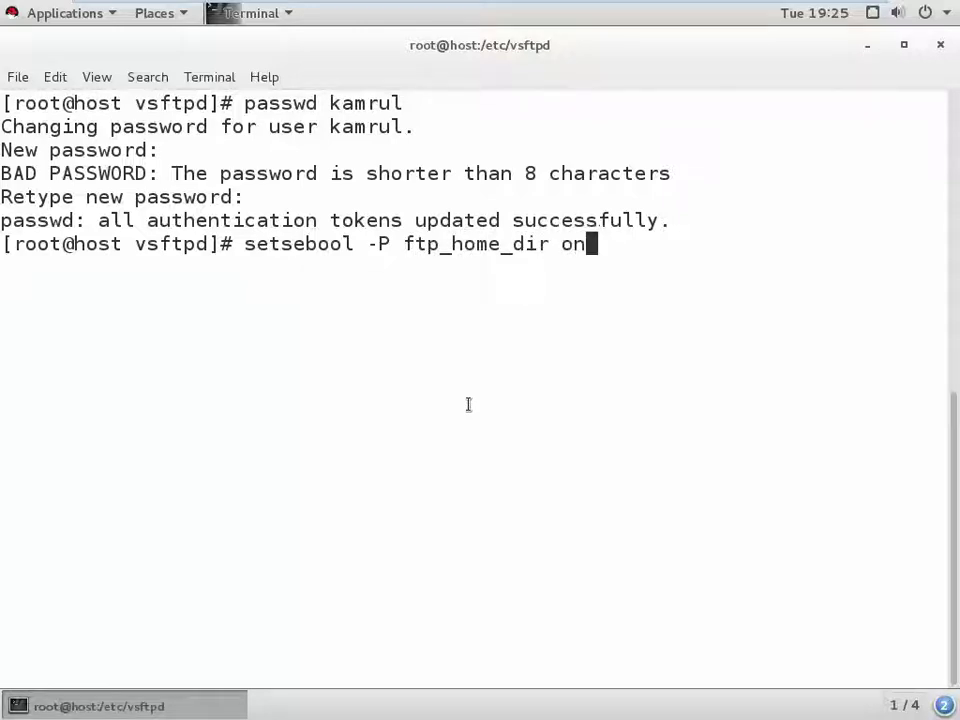
key("Return")
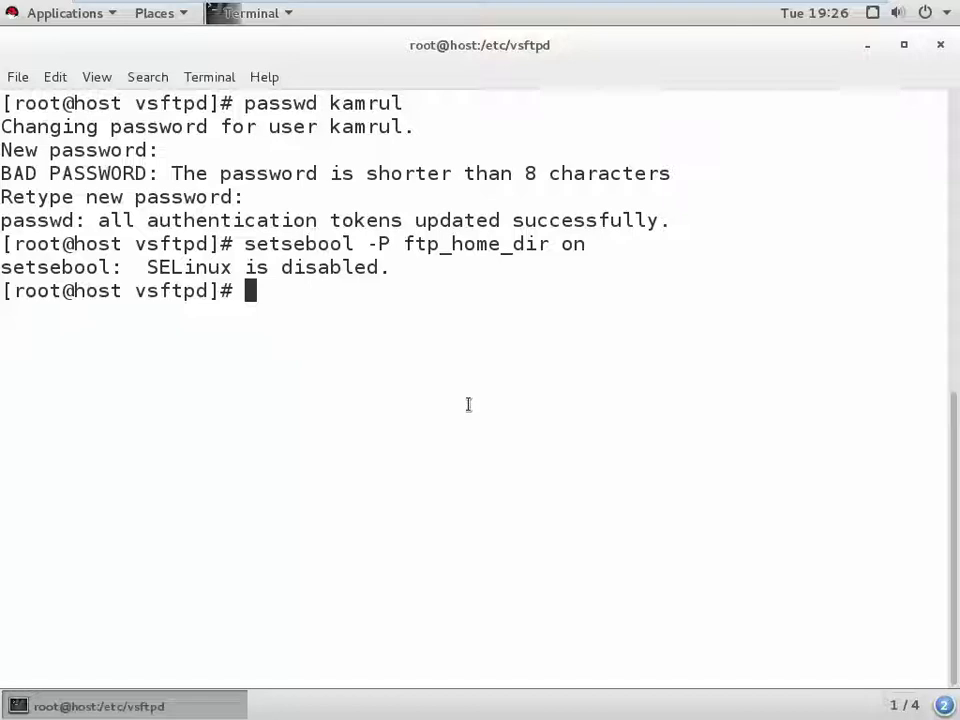
type("semanage ")
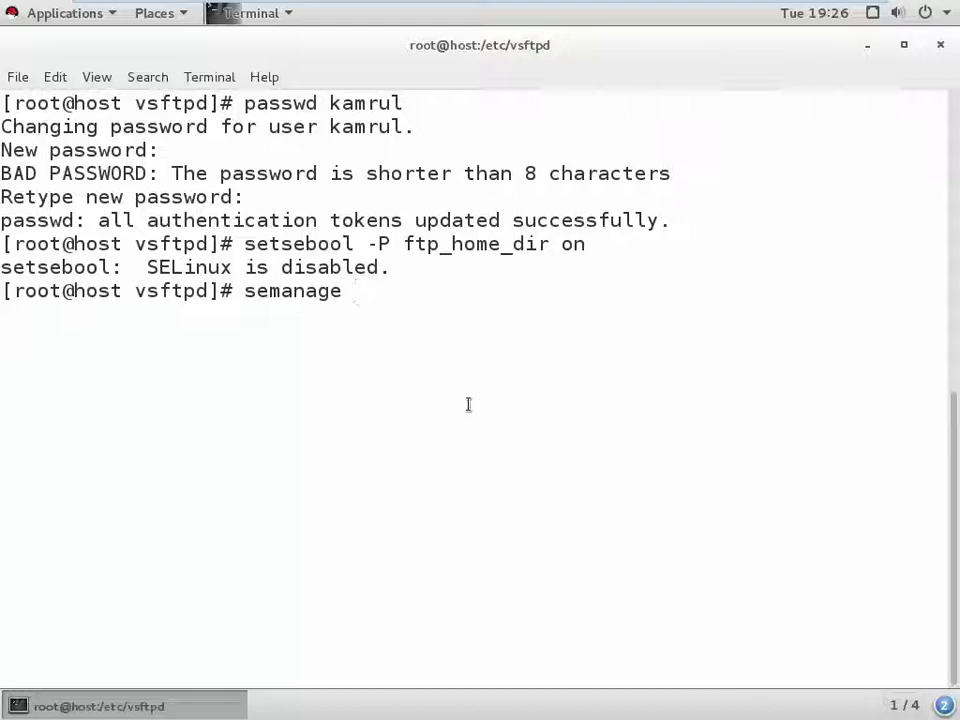
type("boolean ")
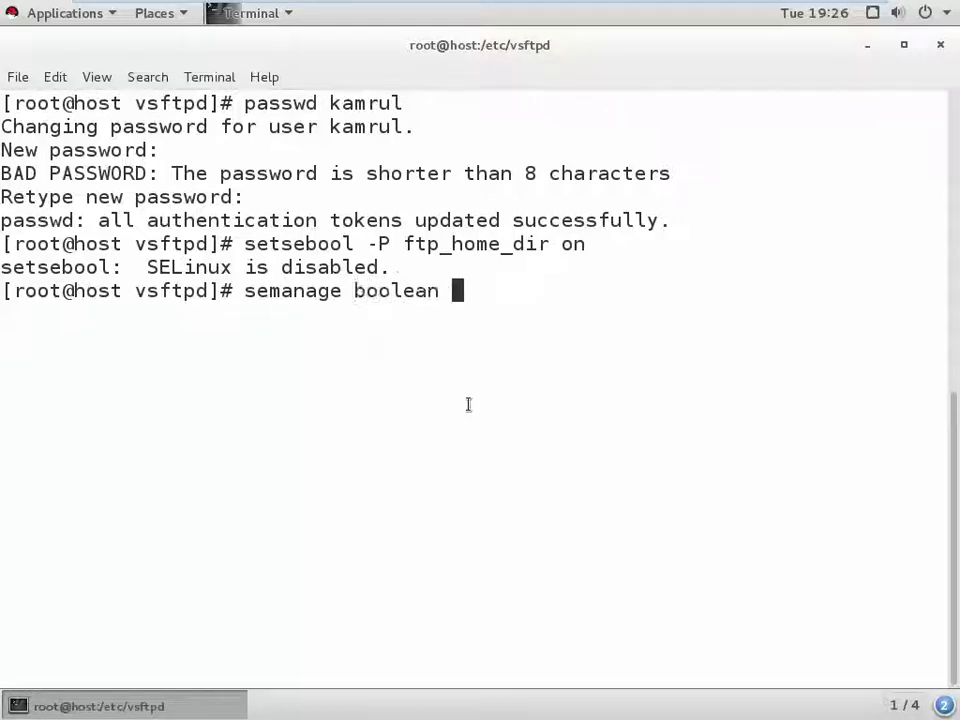
type("-")
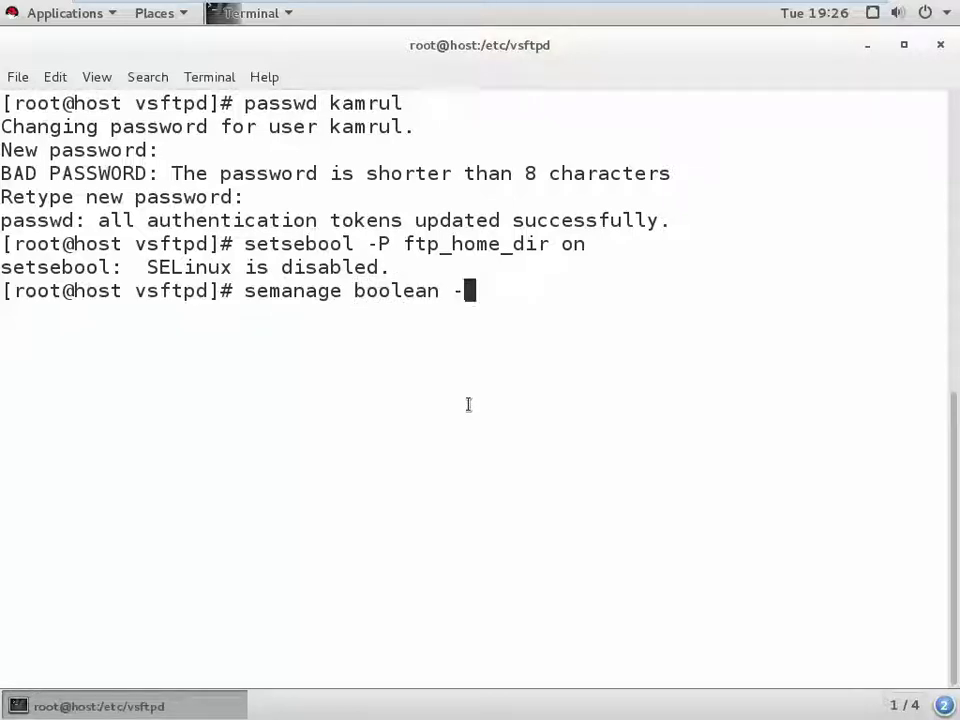
type("m ftpd_")
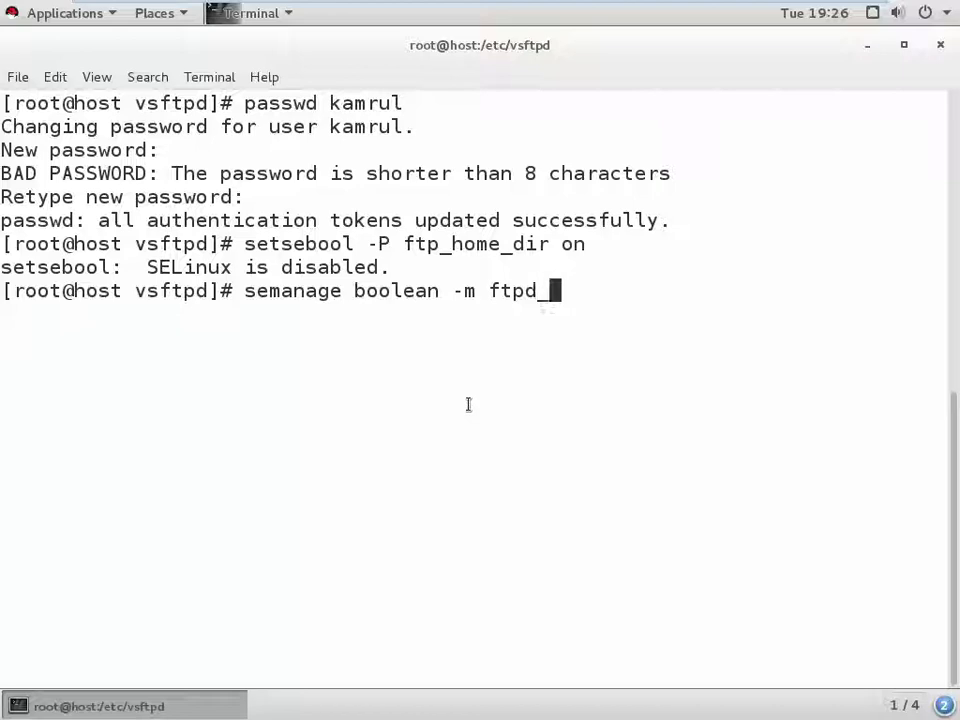
type("full")
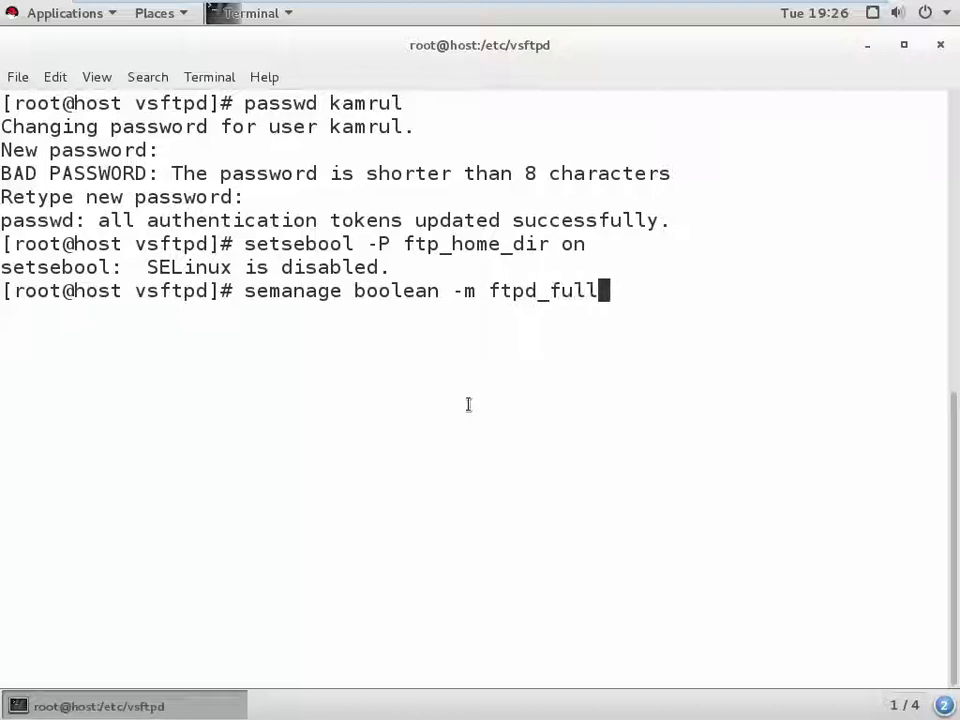
type("_access")
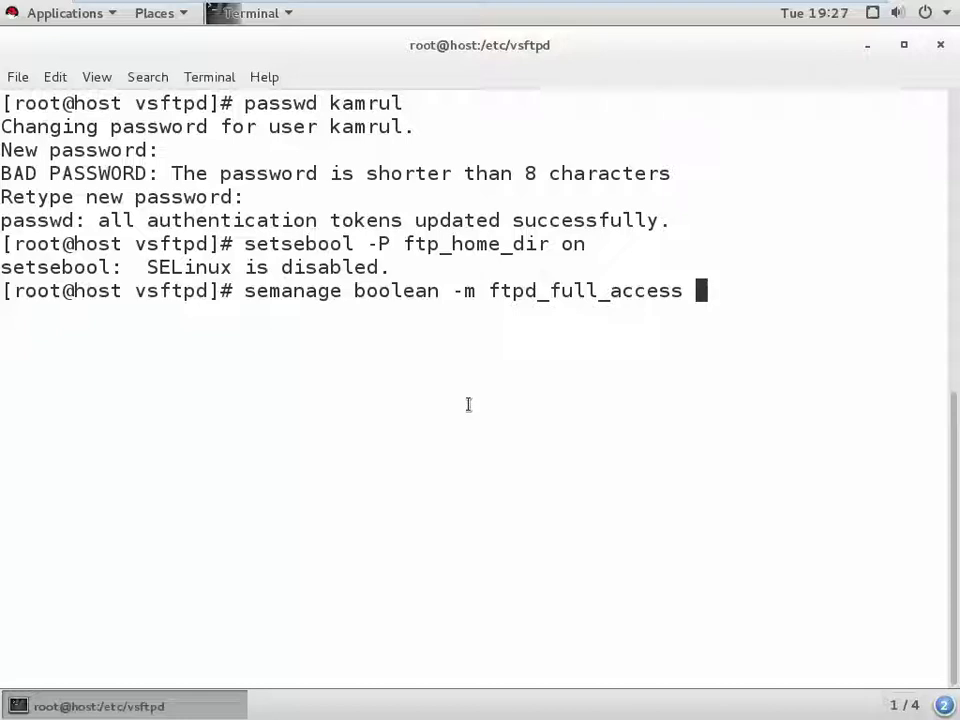
- Run semanage boolean -m ftpd_full_access --on, which fails with policy errors, then clear the screen
type("--on")
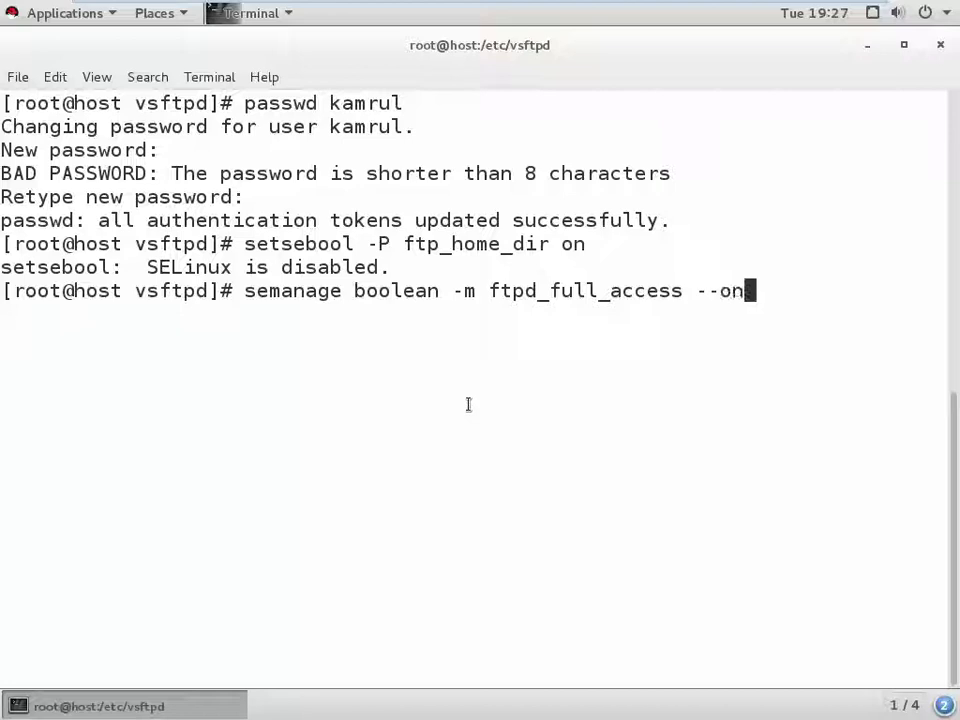
key("Return")
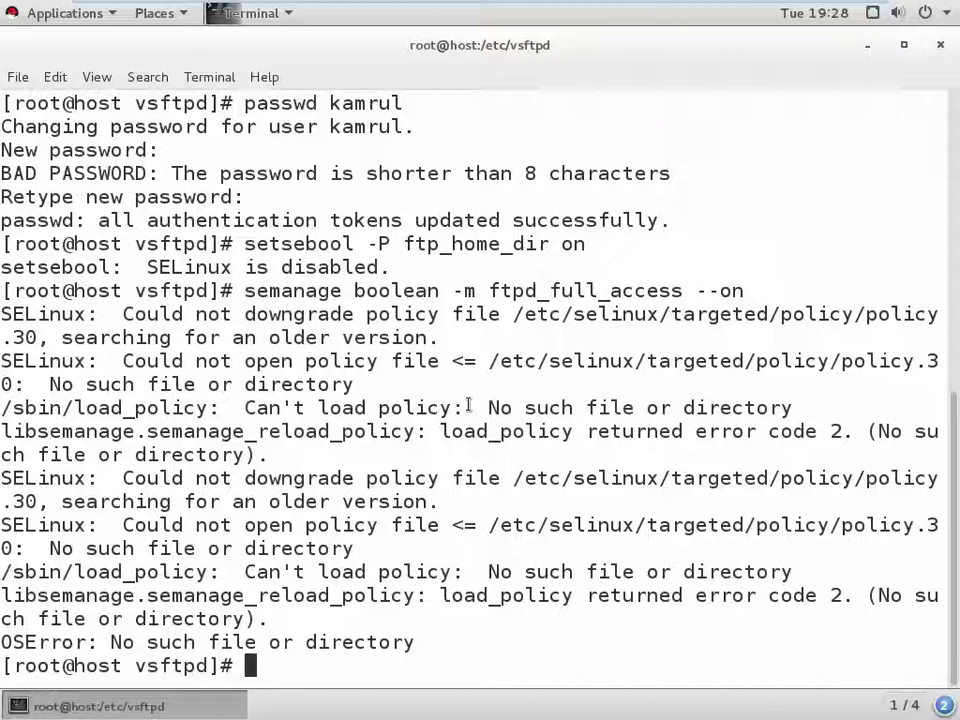
type("clear")
key("Return")
key("Up")
key("Up")
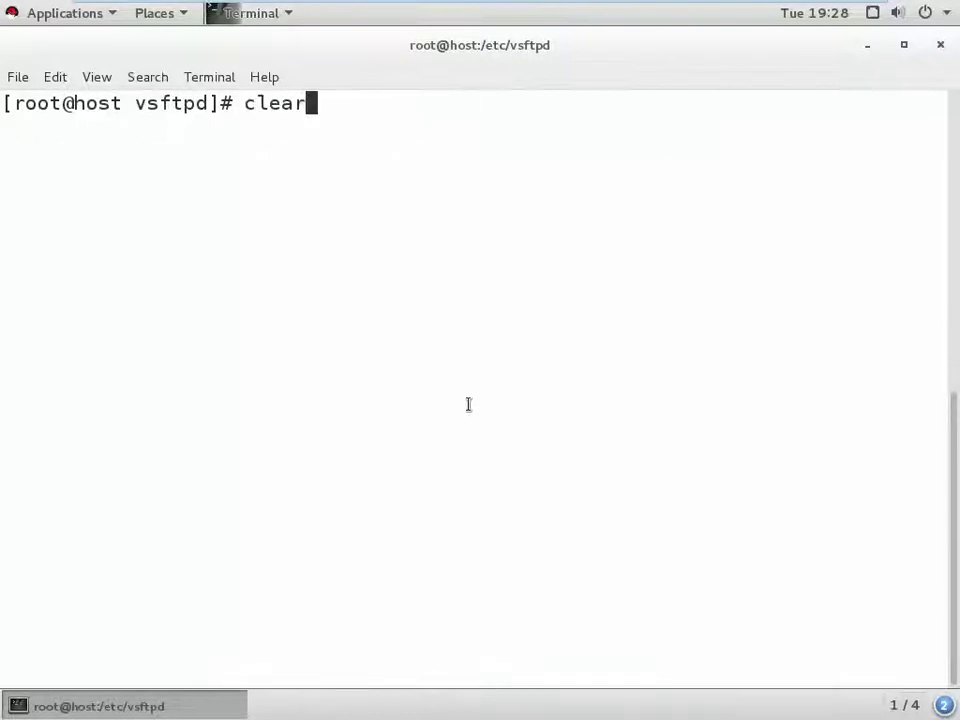
key("Up")
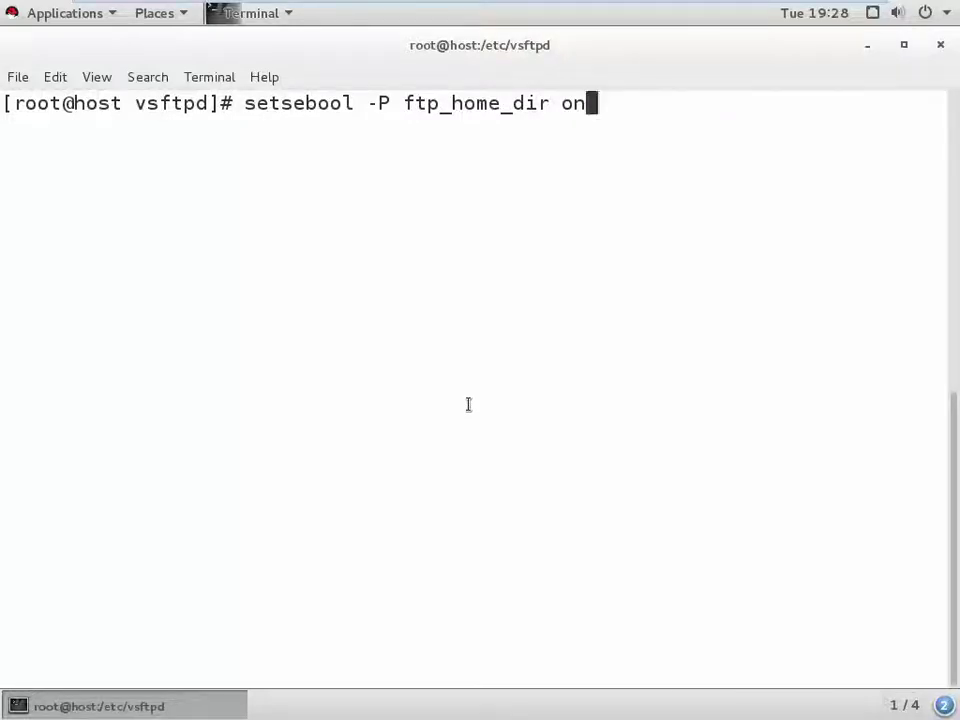
key("Down")
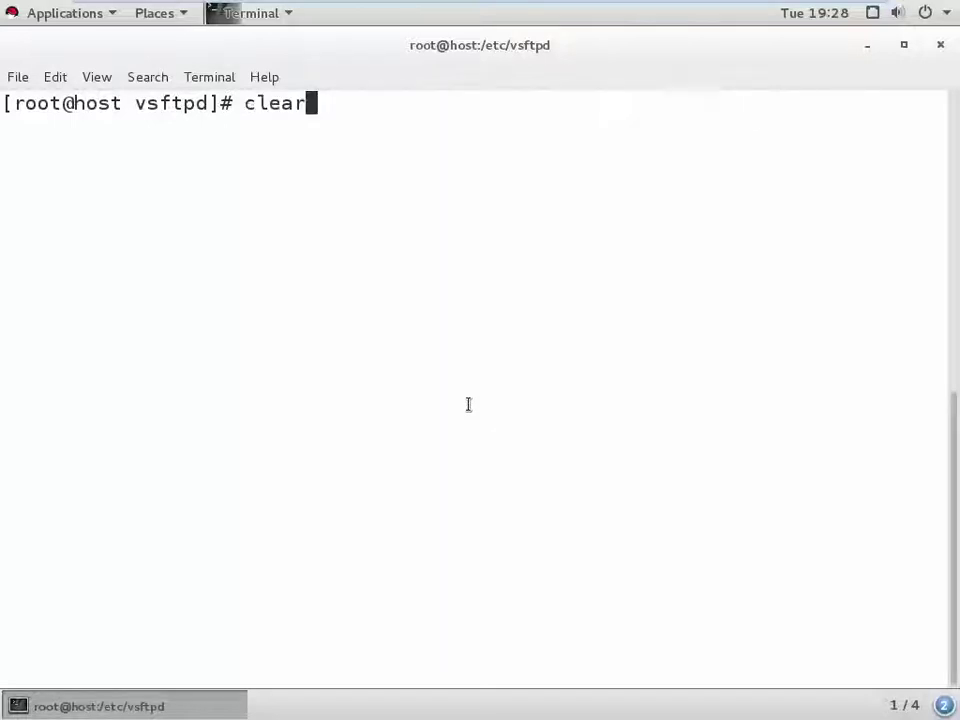
key("Return")
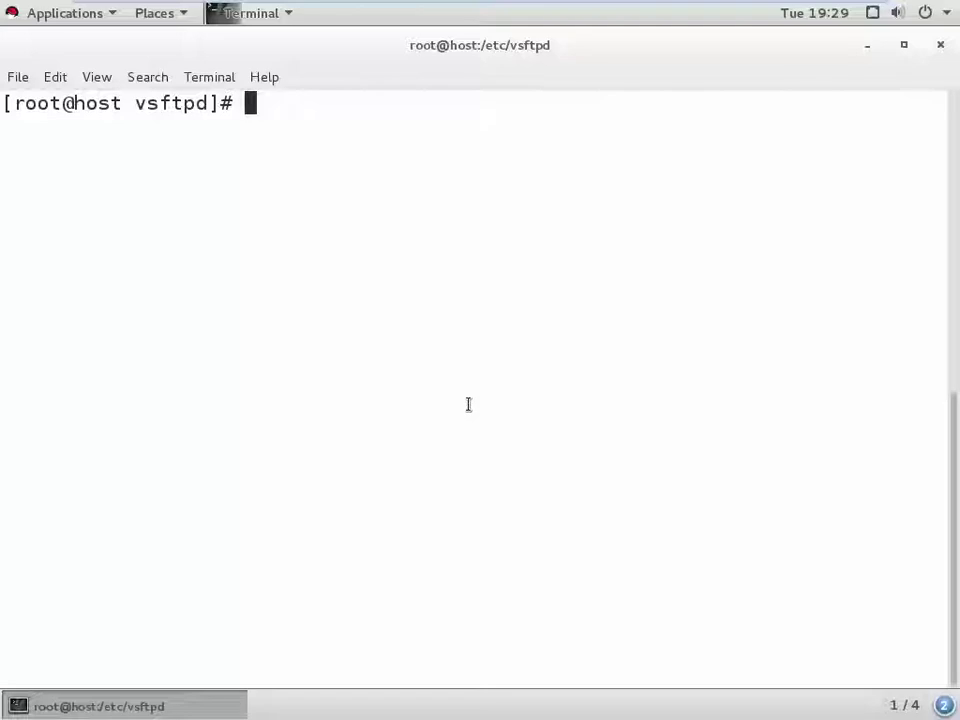
type("semanage boolean -m ftpd_full_access --on")
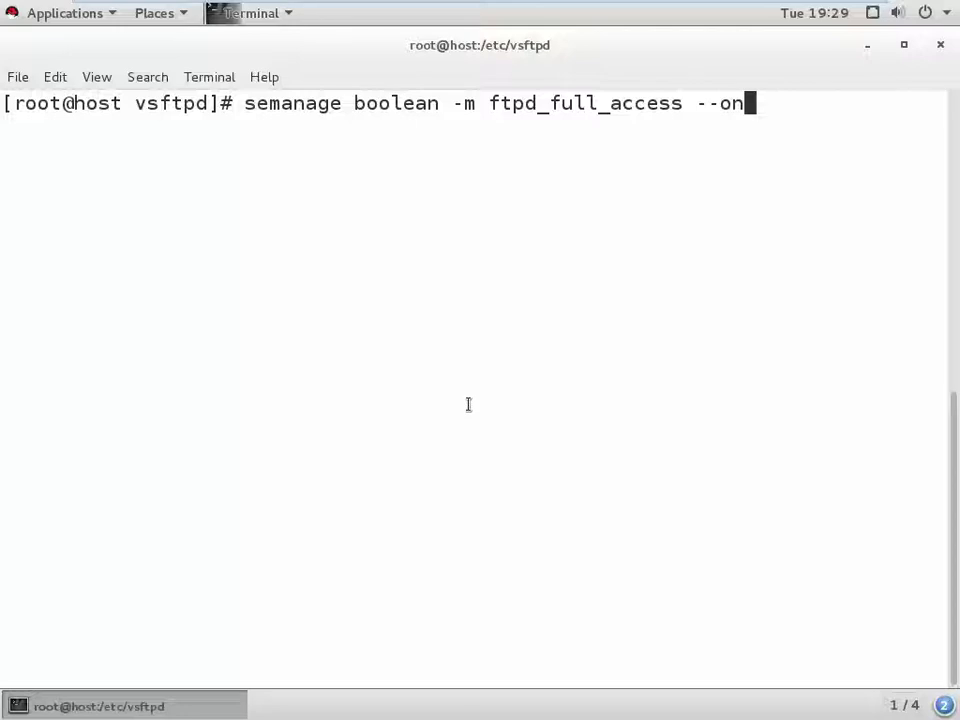
- List the /etc/vsftpd files with ls and open user_list in vi
key("Up")
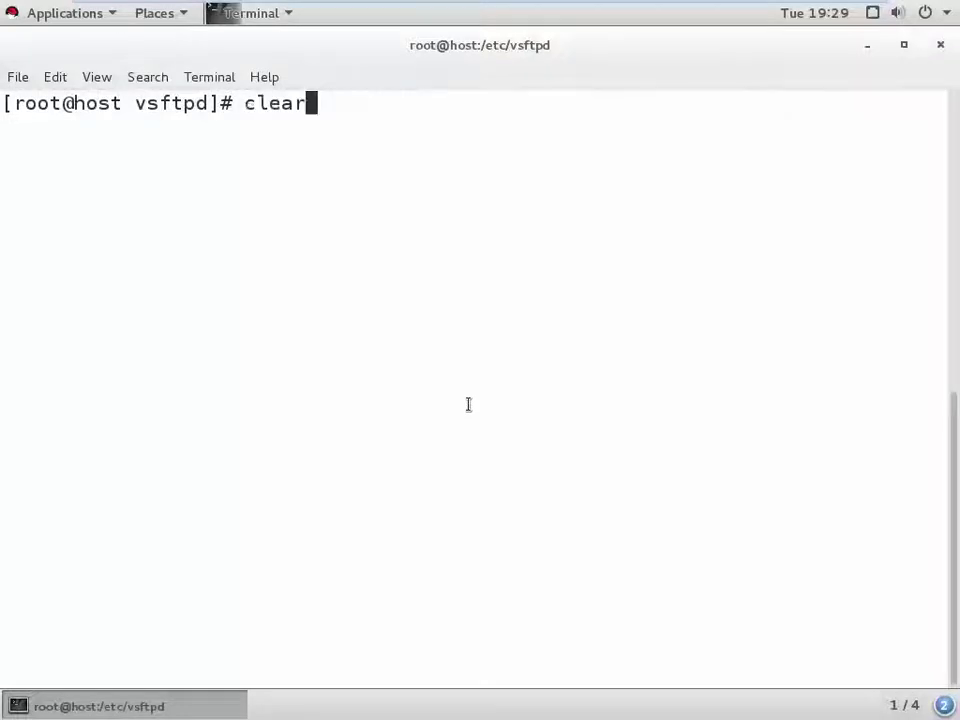
key("BackSpace")
key("BackSpace")
key("BackSpace")
key("BackSpace")
key("BackSpace")
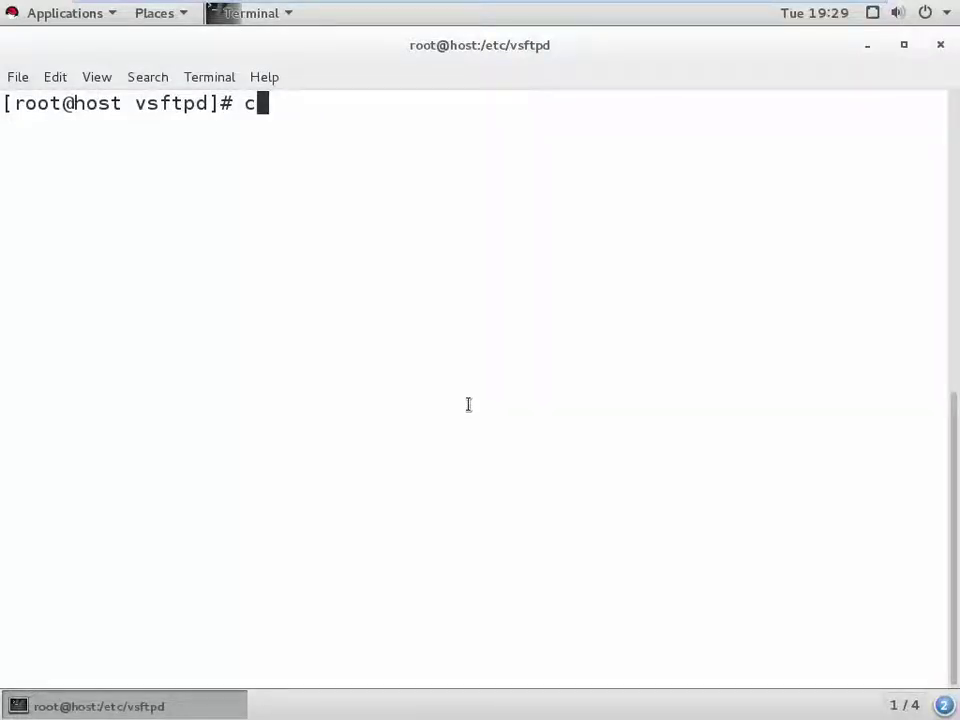
type("ls")
key("Return")
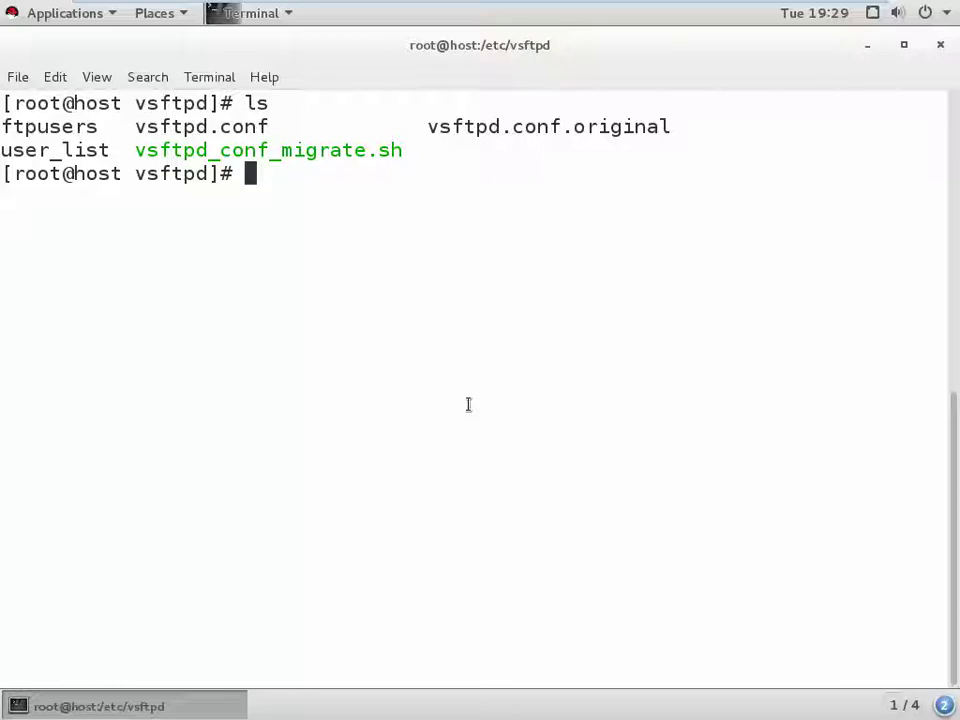
type("vi ")
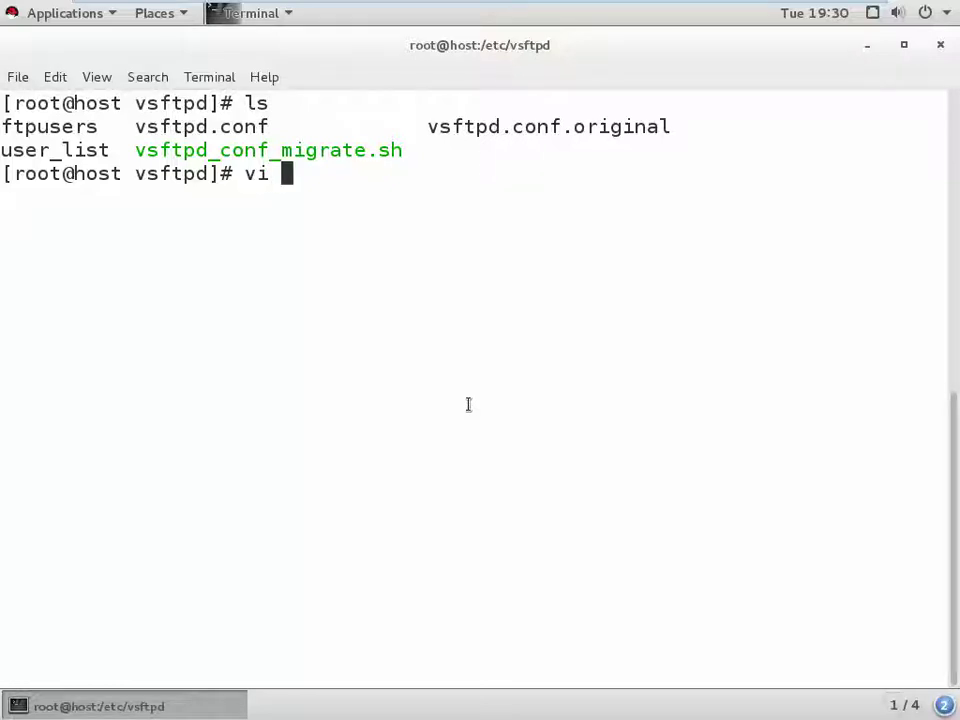
type("user_list")
key("Return")
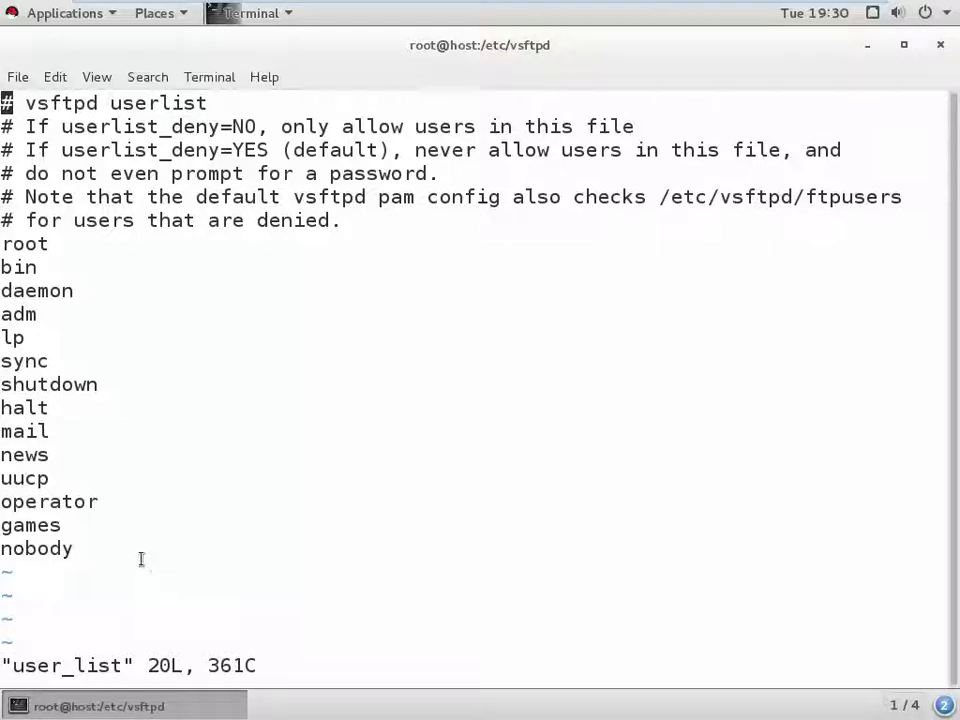
- Add the local user's account name on a new line after nobody and save with :x
key("i")
key("Down")
key("Down")
key("Down")
key("Down")
key("Down")
key("Down")
key("Down")
key("Down")
key("Down")
key("Down")
key("Down")
key("Down")
key("Down")
key("Down")
key("Down")
key("Down")
key("Down")
key("Down")
key("Down")
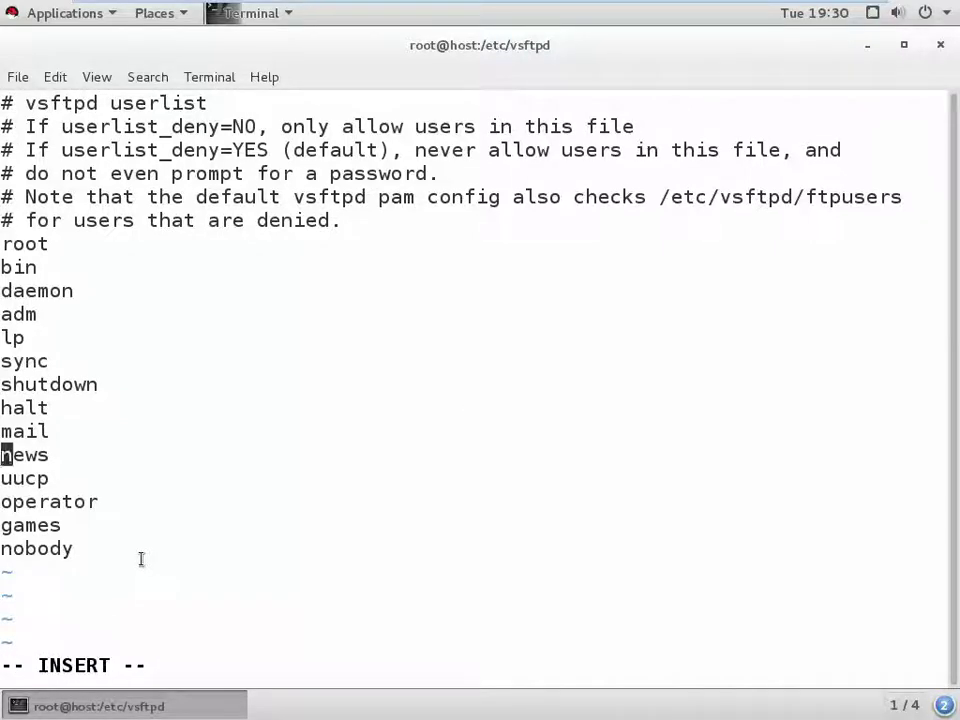
key("Right")
key("Right")
key("Right")
key("Right")
key("Right")
key("Right")
key("Return")
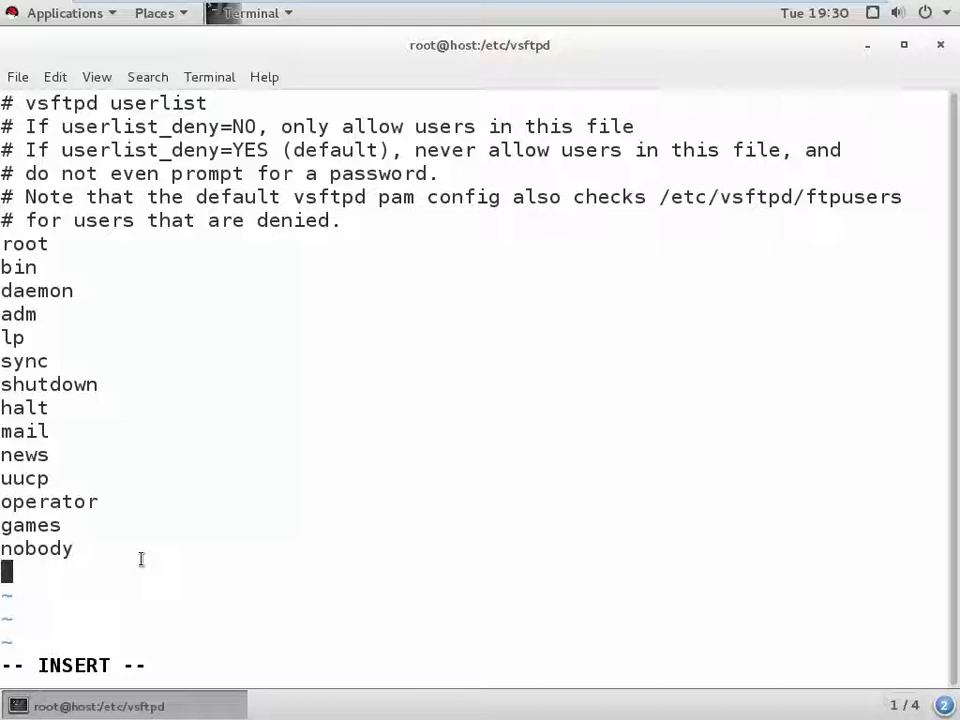
type("kamrul")
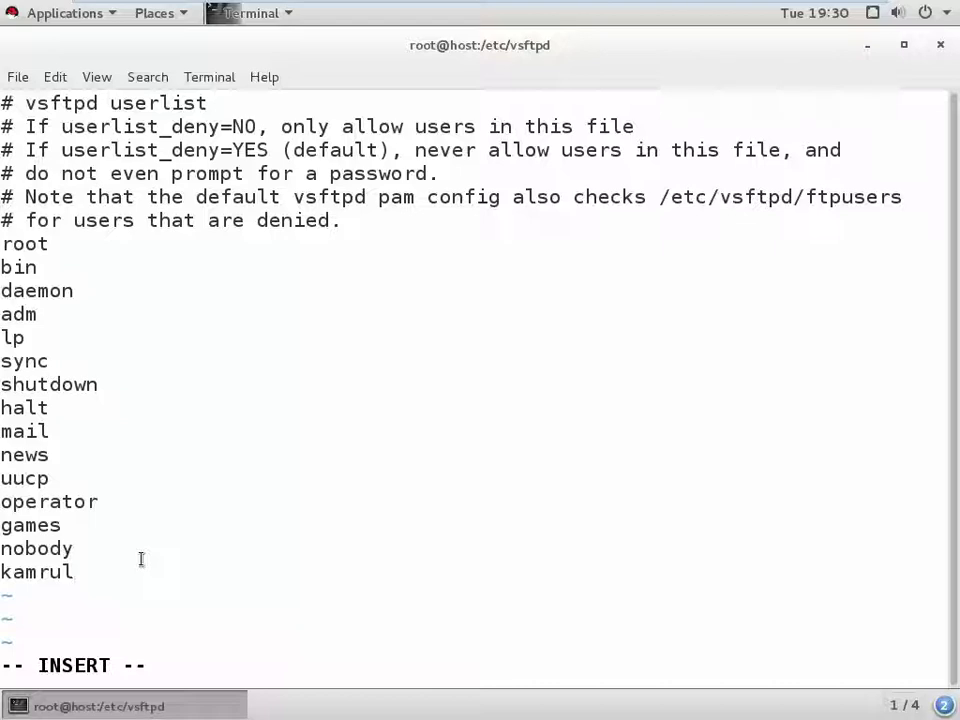
key("Escape")
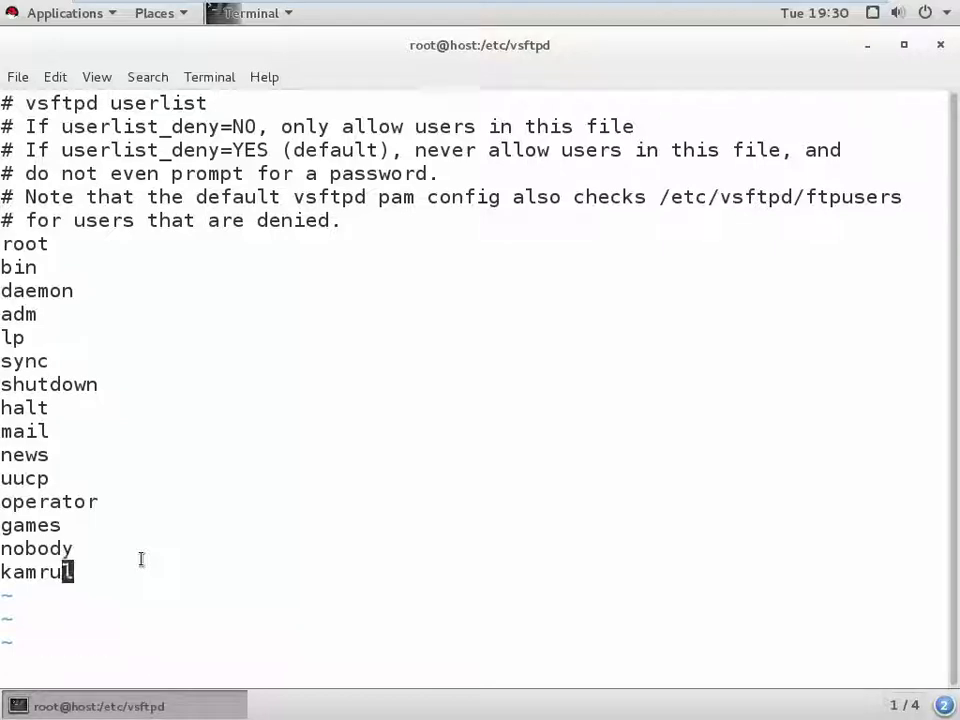
type(":x")
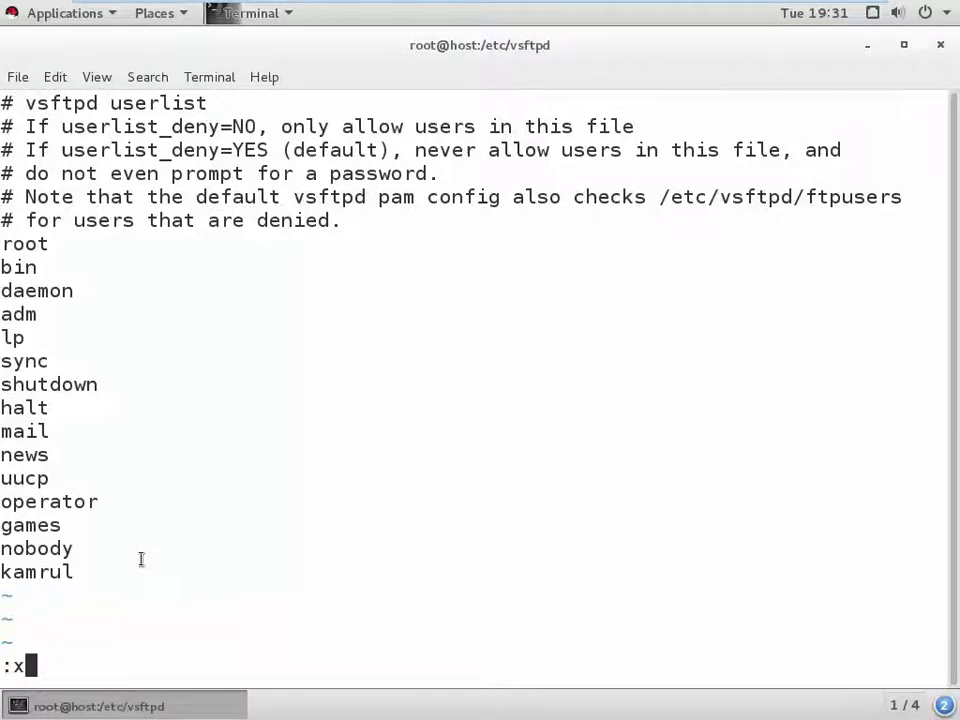
key("Return")
type("ls")
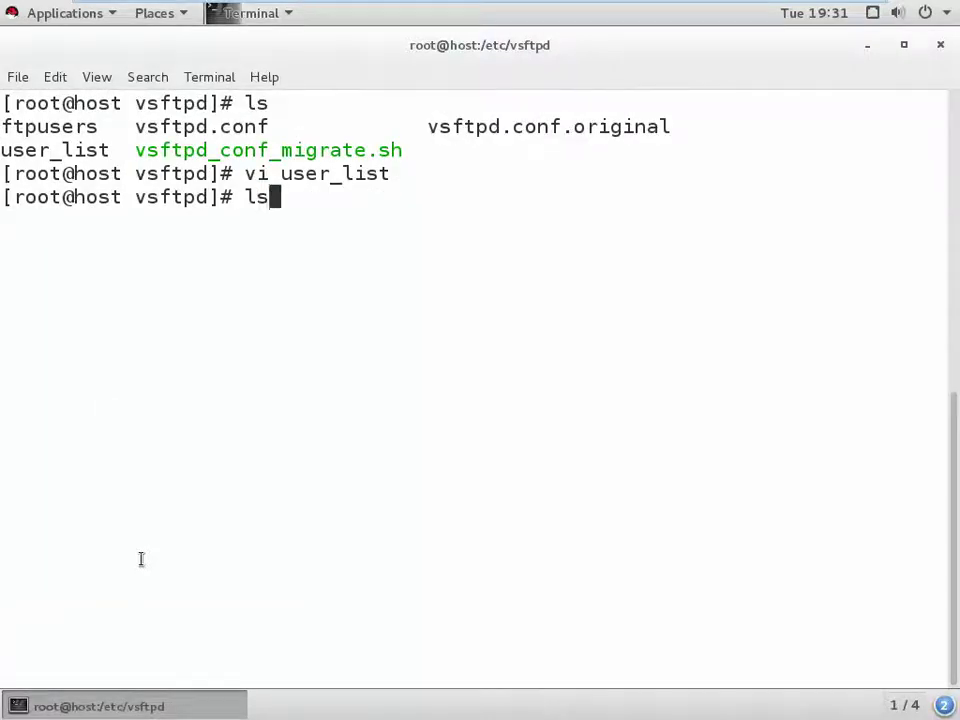
key("Return")
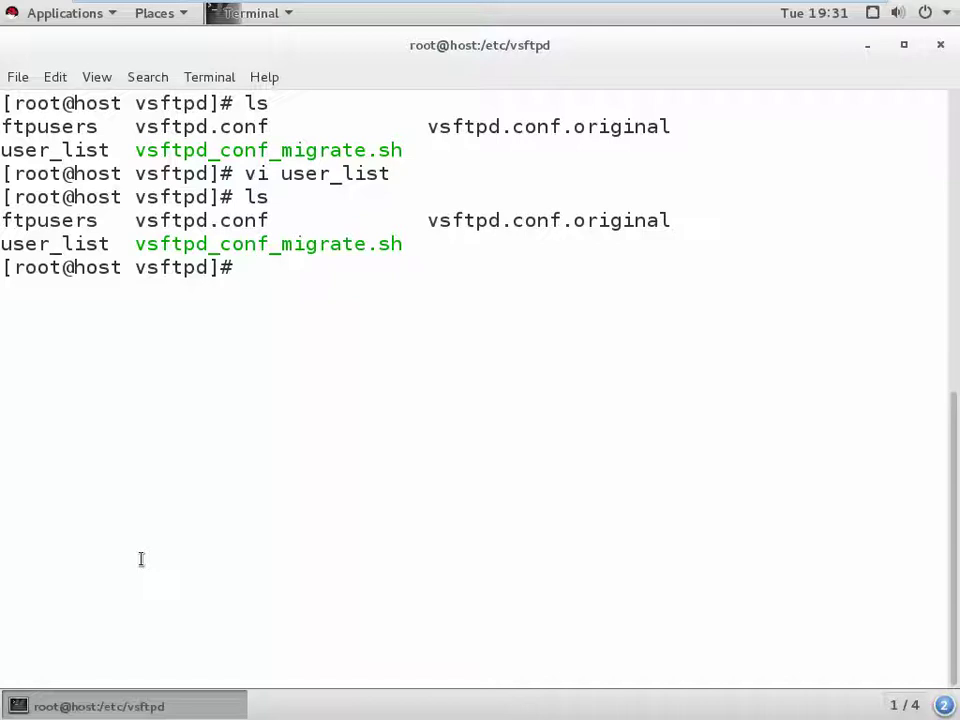
type("vi ftp")
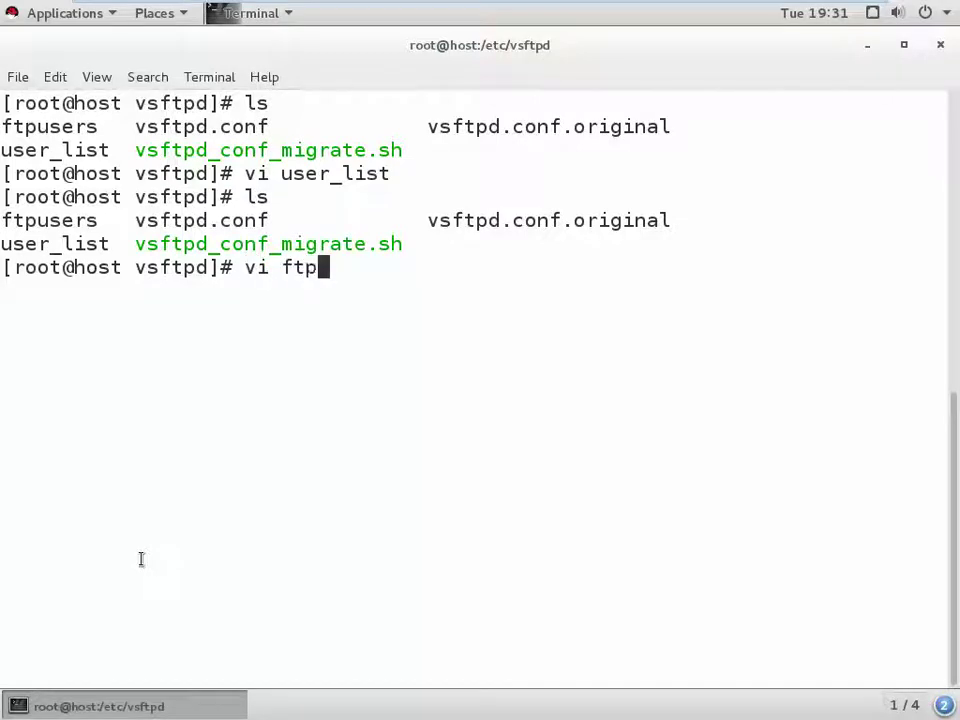
key("Tab")
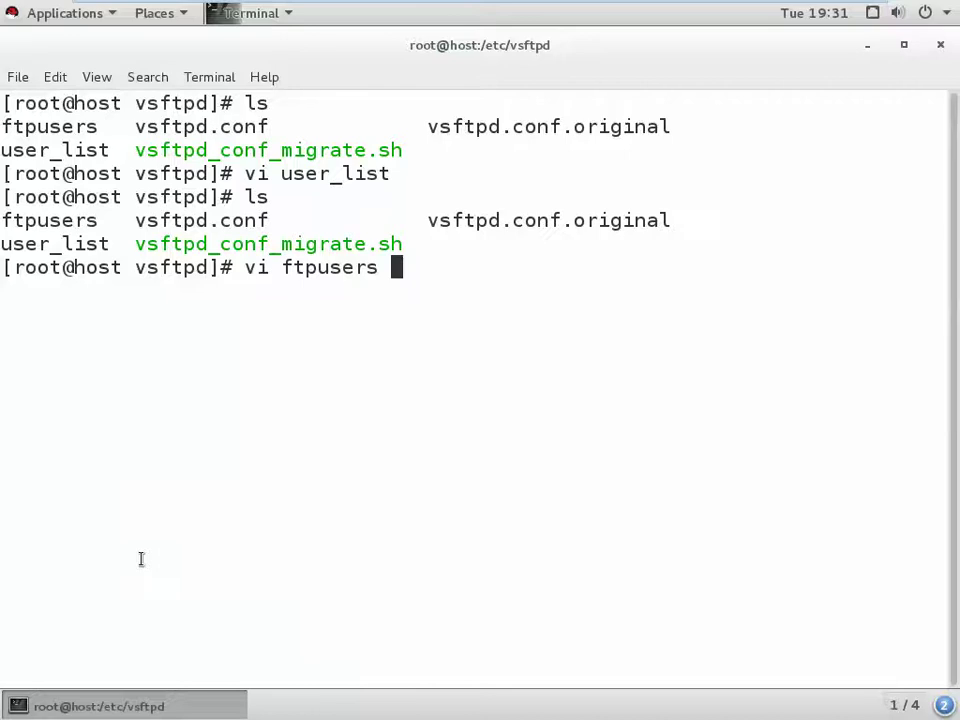
key("Return")
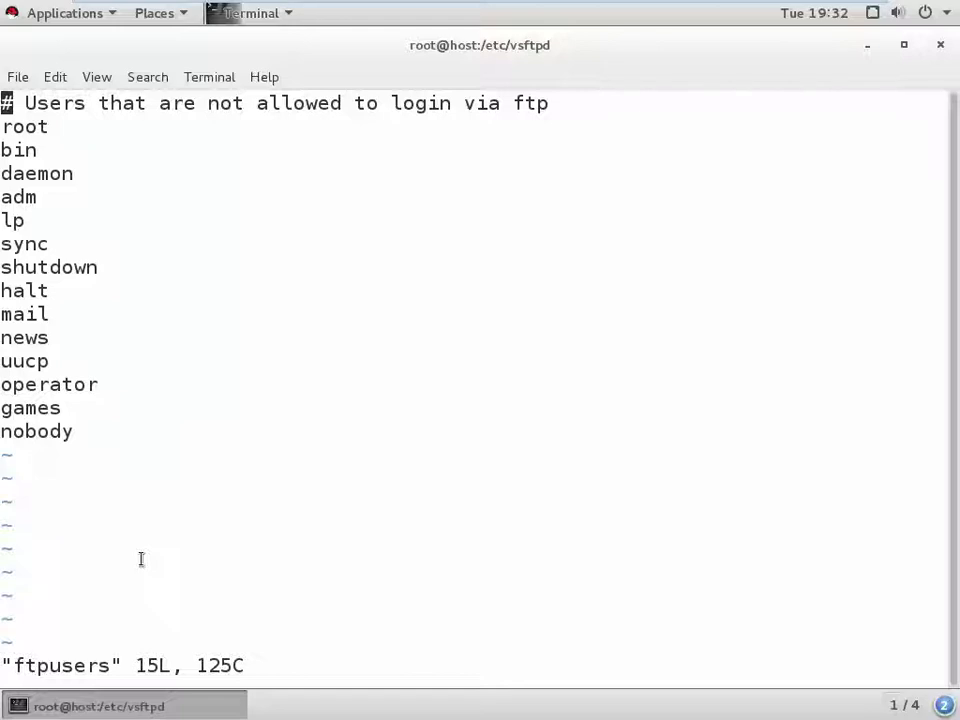
type(":x")
- Save the ftpusers file, then run ftp 192.168.63.20, which fails with command not found
key("Return")
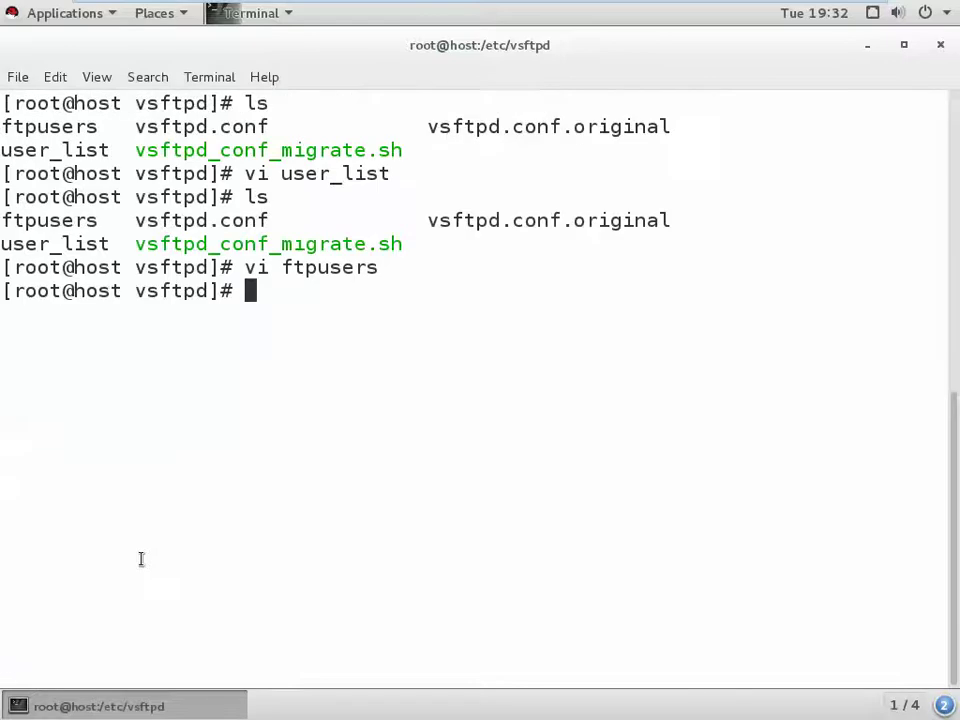
type("ftp 1")
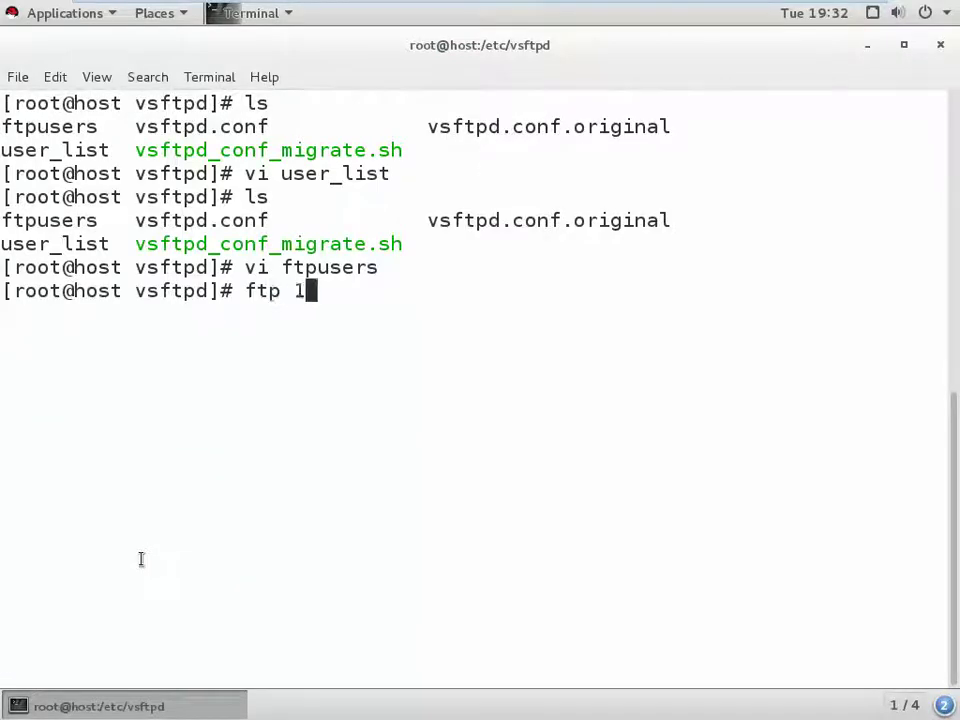
type("92.168.63.1")
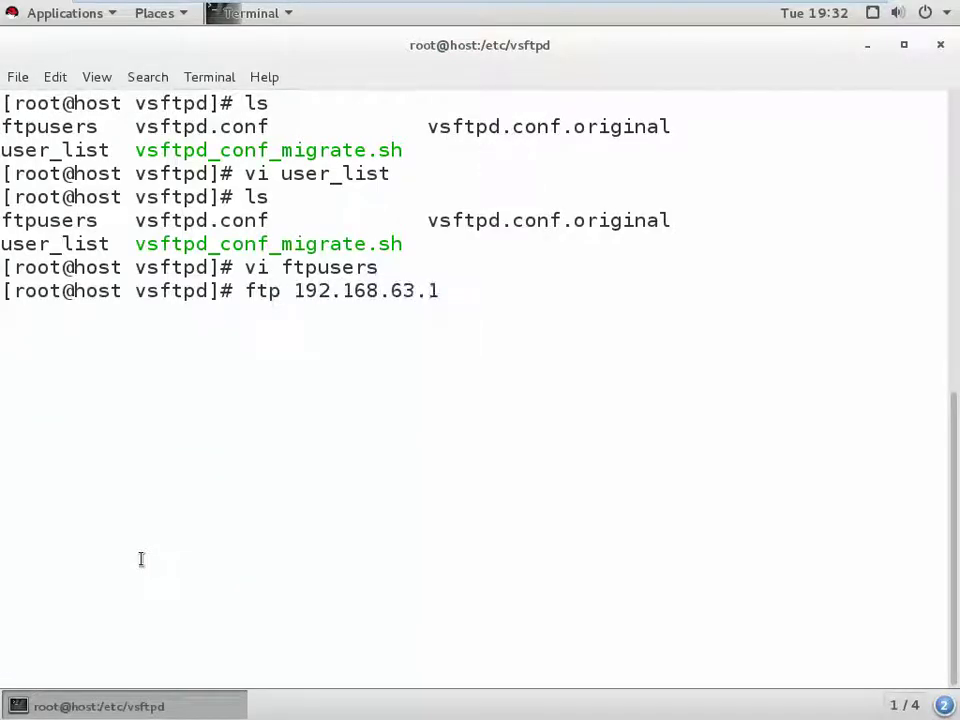
key("BackSpace")
type("20")
key("Return")
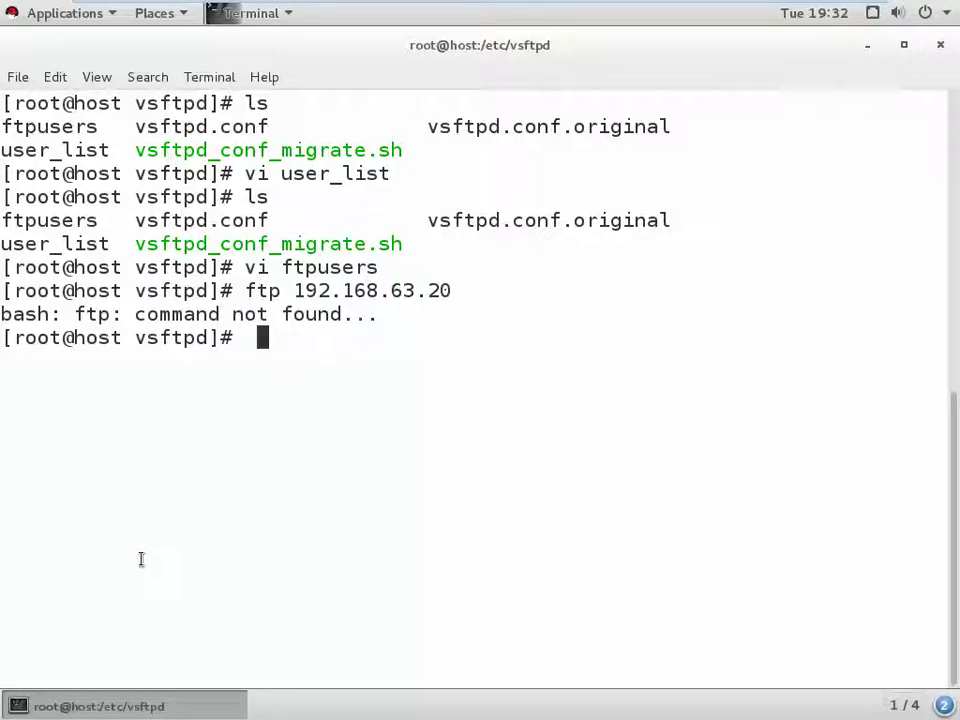
key("BackSpace")
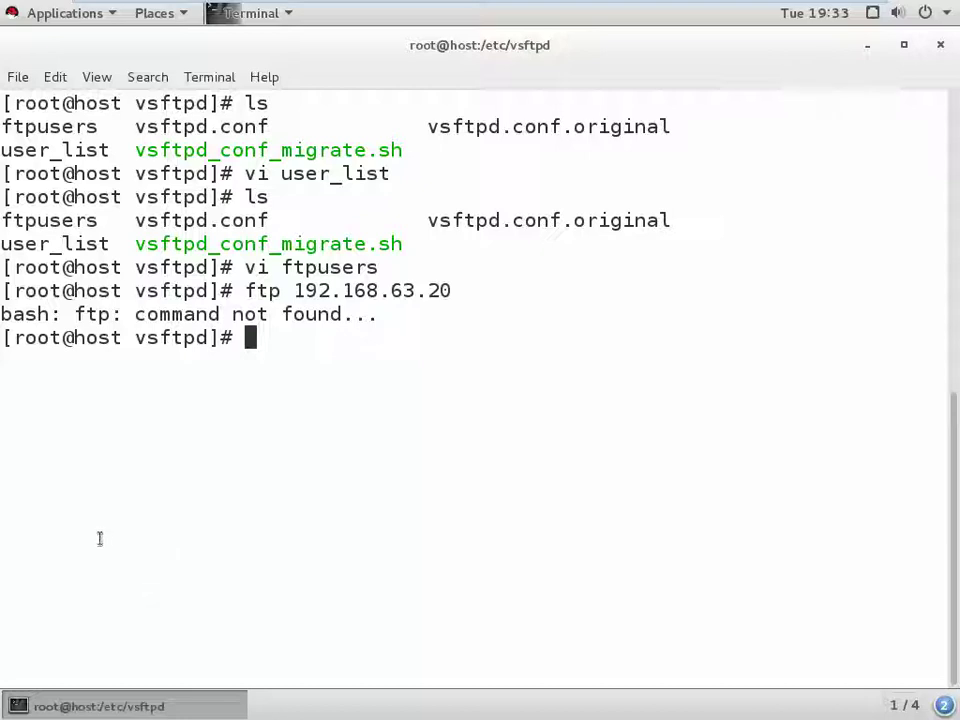
- Restart vsftpd, correcting the misordered command to 'systemctl restart vsftpd'
type("sys")
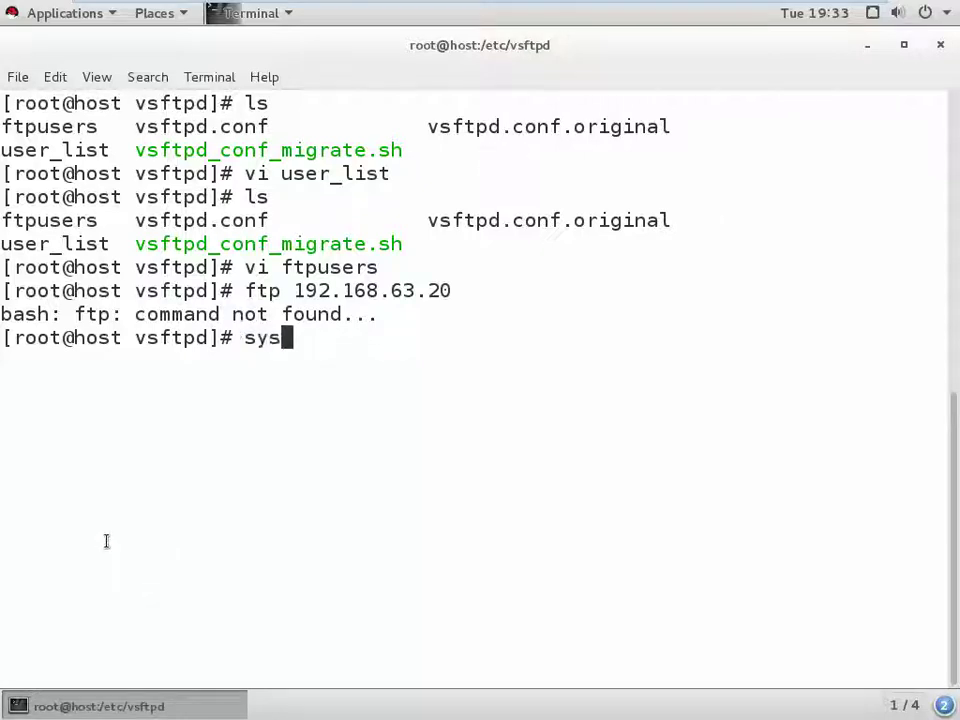
type("temctl ")
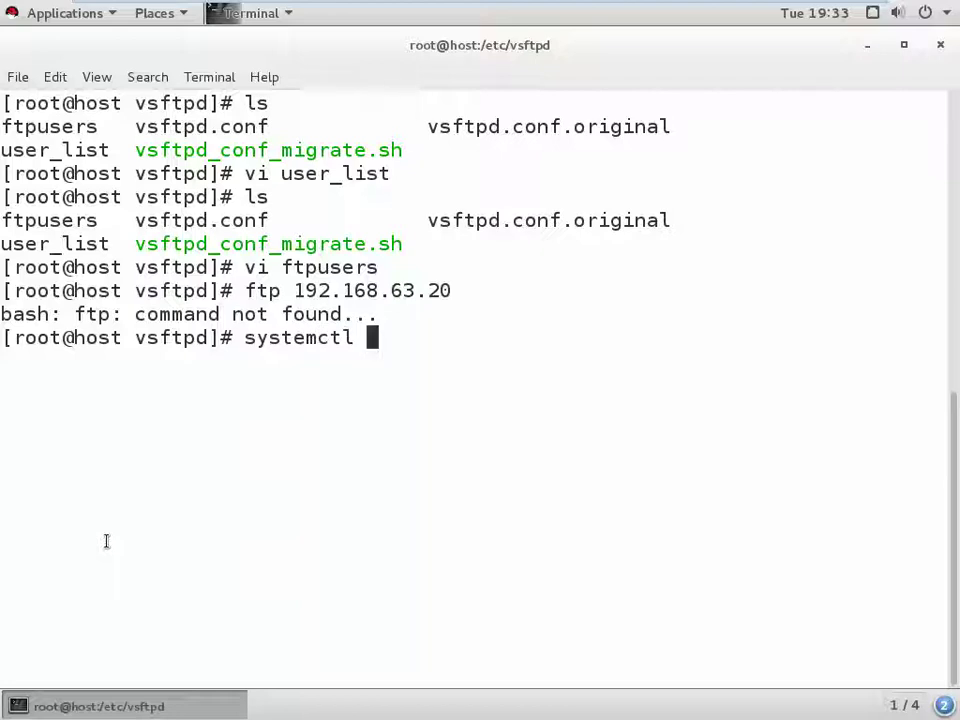
type("vsftpd")
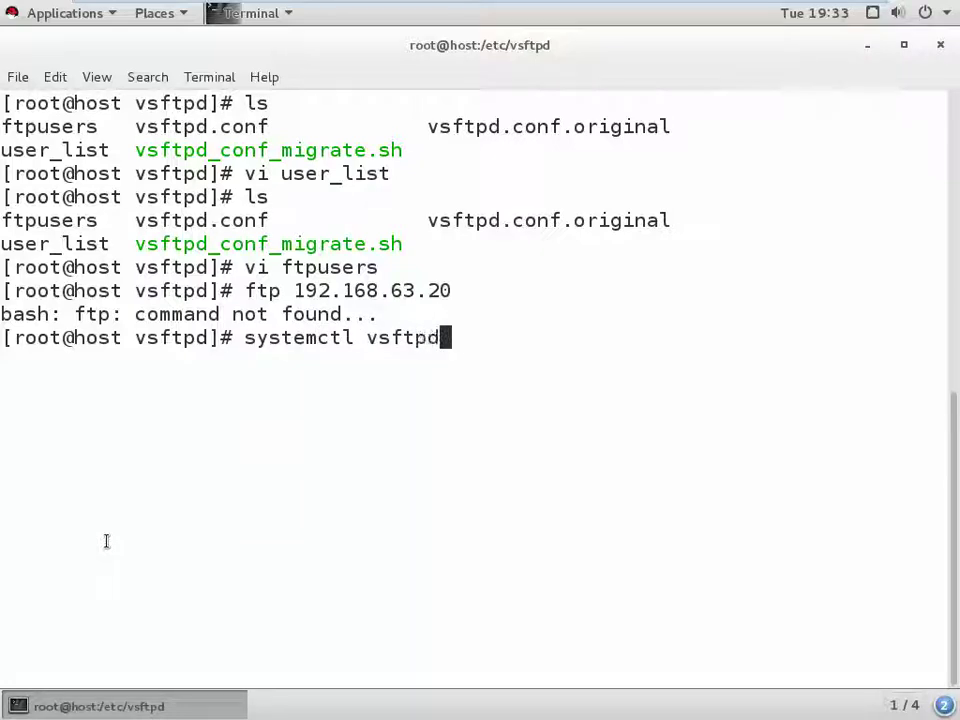
type(" restart")
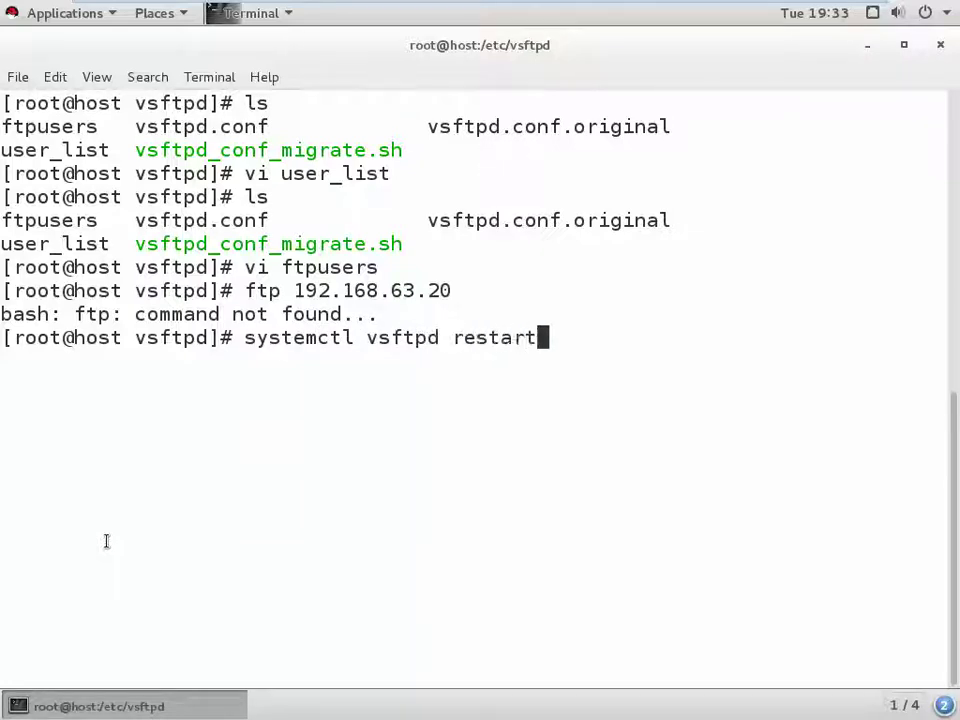
key("Return")
key("Up")
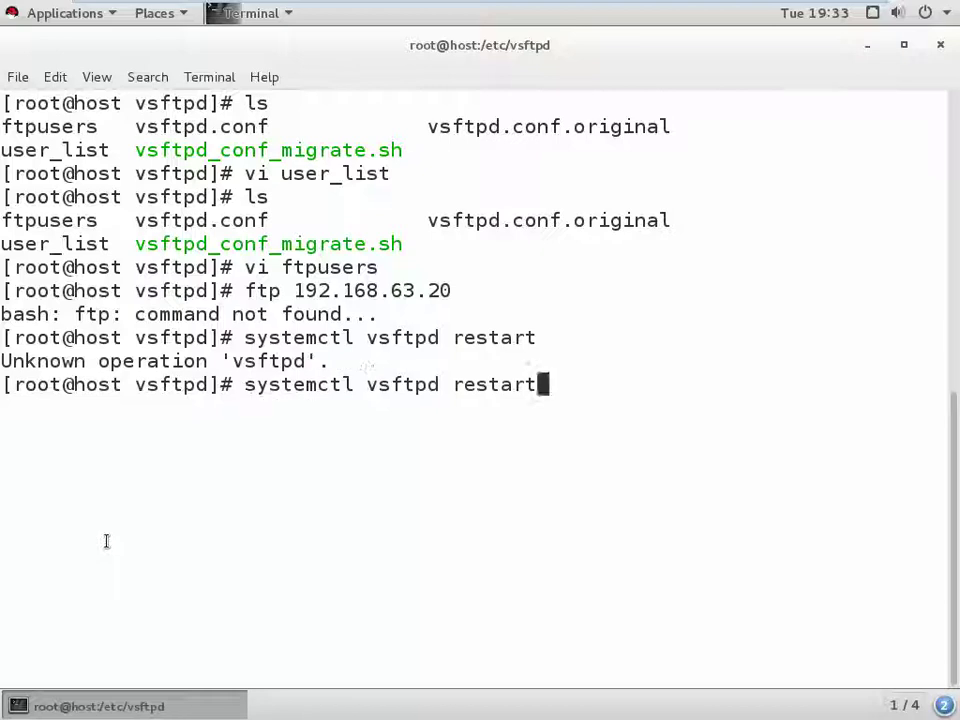
key("Left")
key("Left")
key("Left")
key("Left")
key("Left")
key("Left")
key("Left")
key("Left")
key("BackSpace")
key("BackSpace")
key("BackSpace")
key("BackSpace")
key("BackSpace")
key("BackSpace")
key("BackSpace")
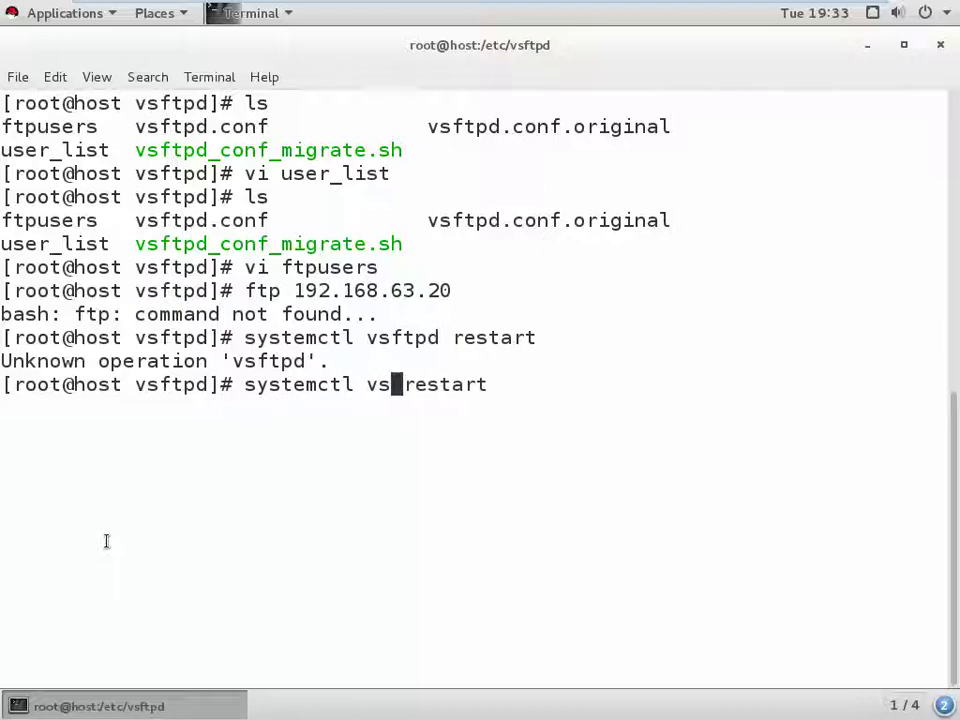
key("Right")
key("Right")
key("Right")
key("Right")
key("Right")
key("Right")
key("Right")
key("Right")
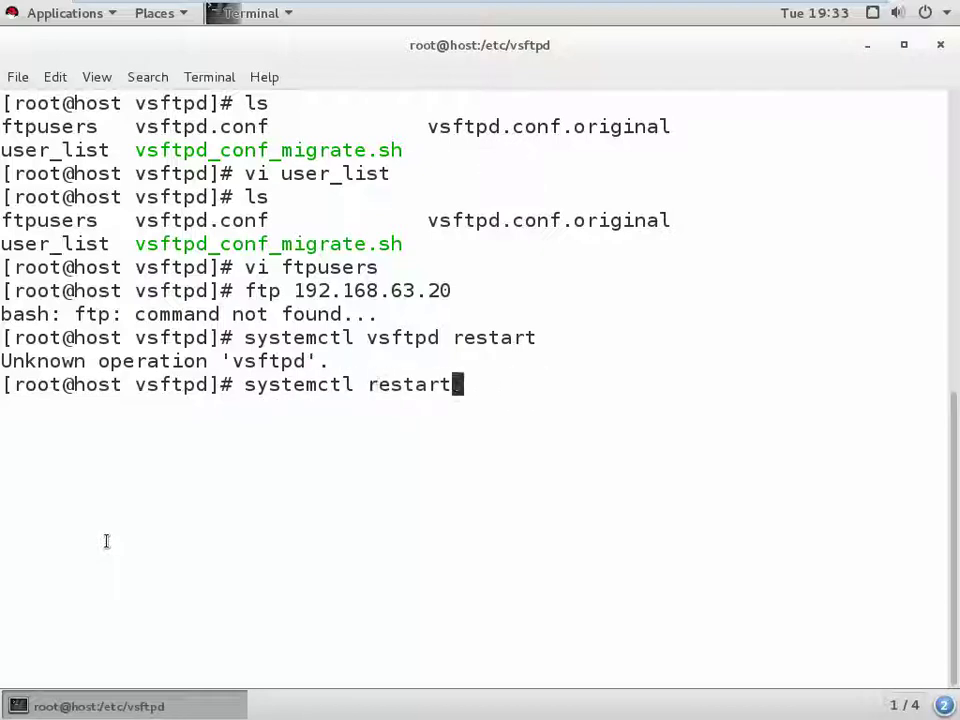
type("vsft")
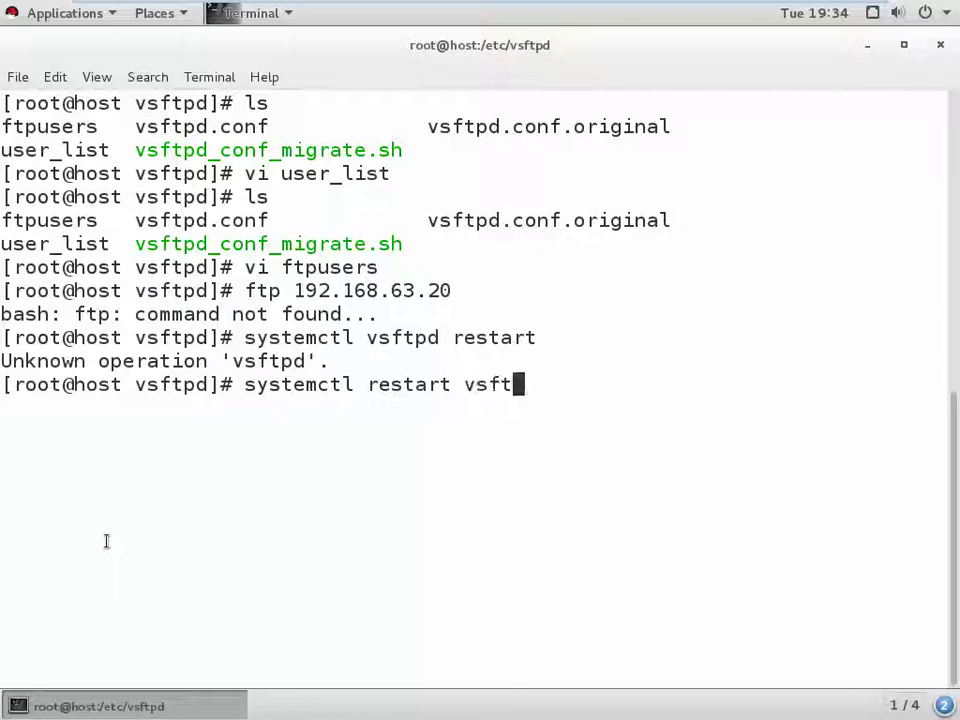
type("pd")
key("Return")
- On the host, load ftp://192.168.63.20 in a fresh Firefox tab, replacing the old FTP tab
mouse_move(750, 8)
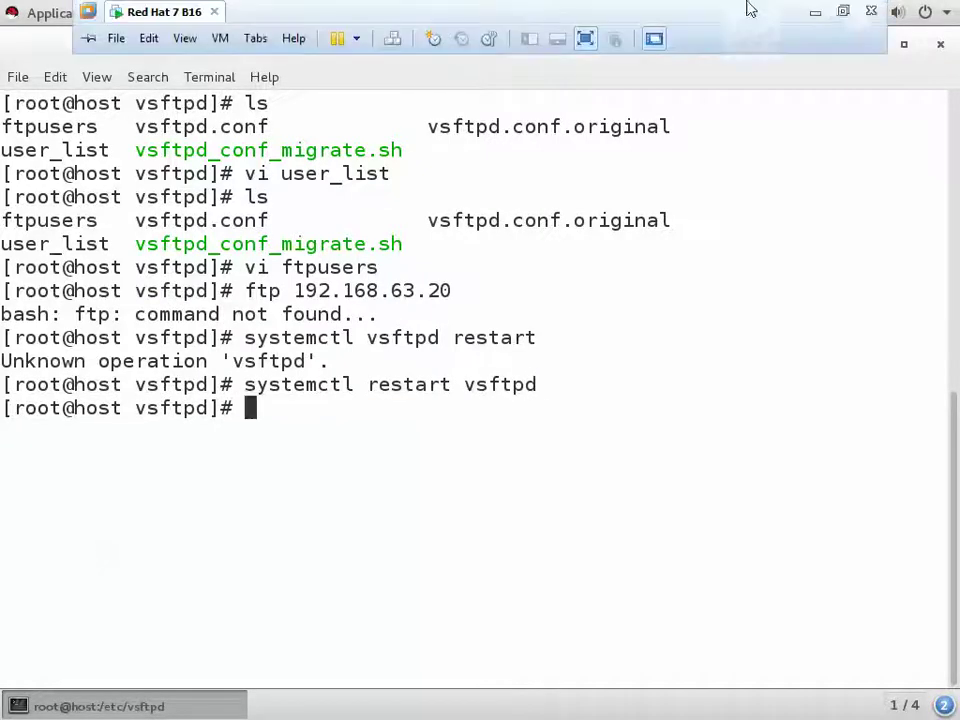
left_click(818, 12)
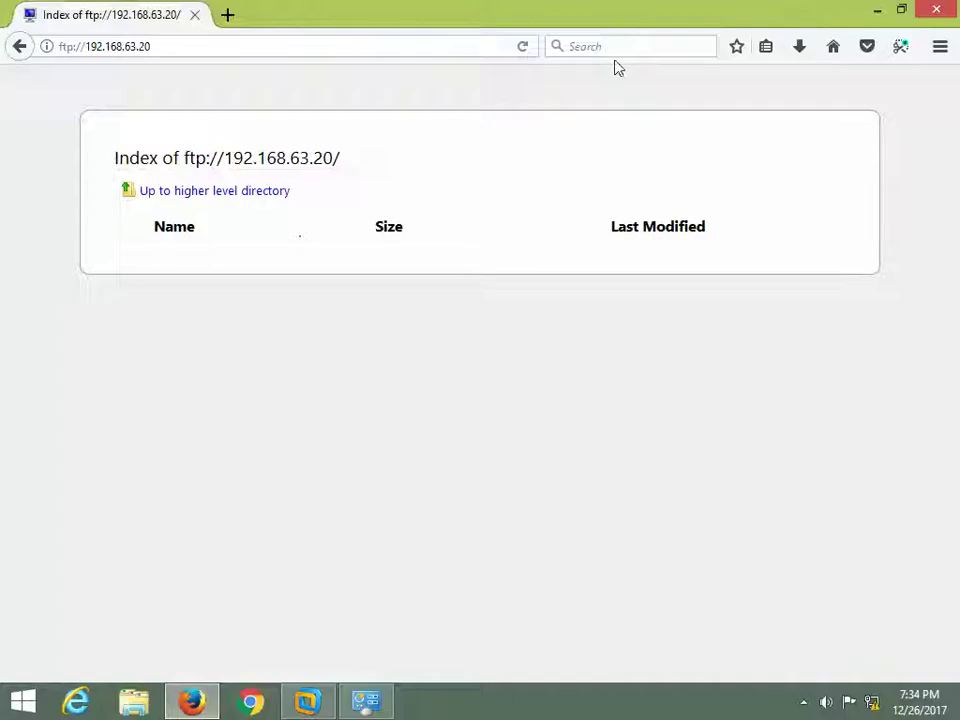
left_click(529, 52)
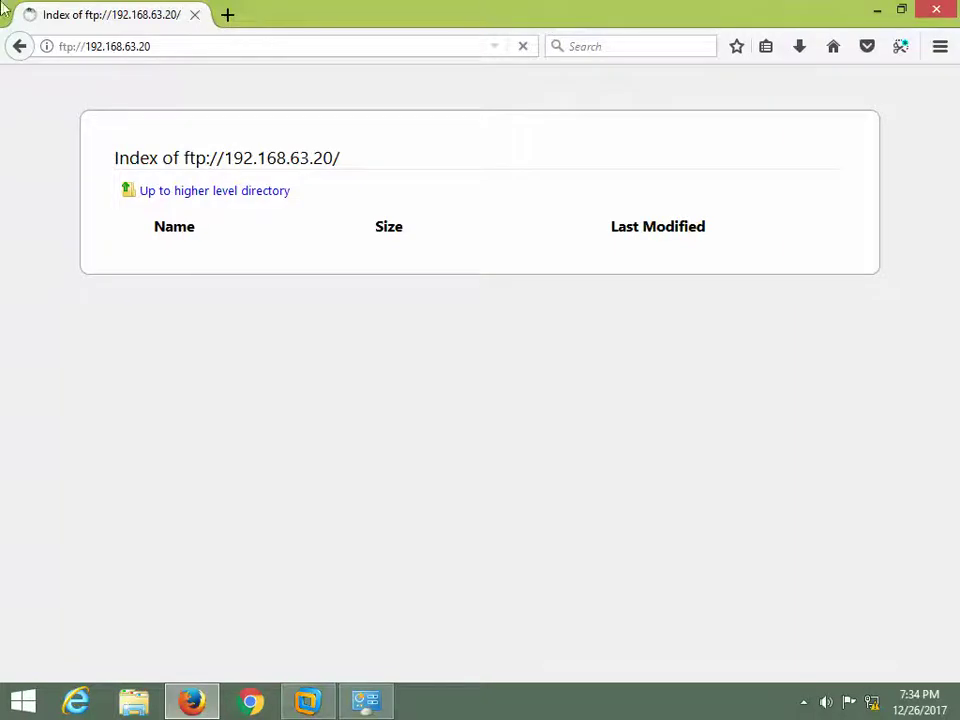
left_click(229, 18)
left_click(195, 15)
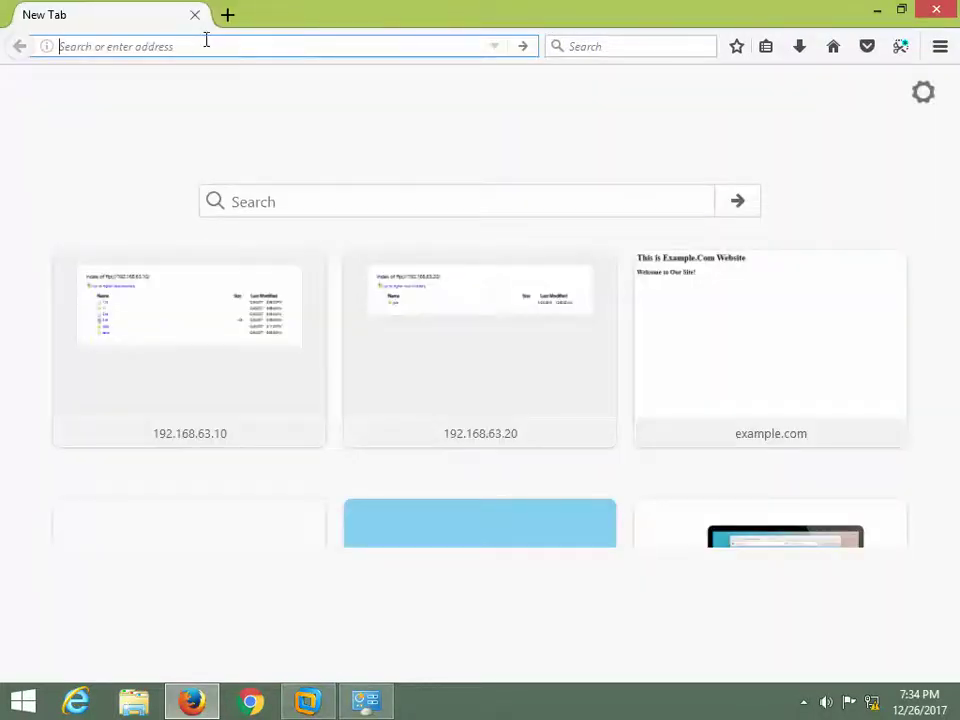
type("ftp://192.168.63.20")
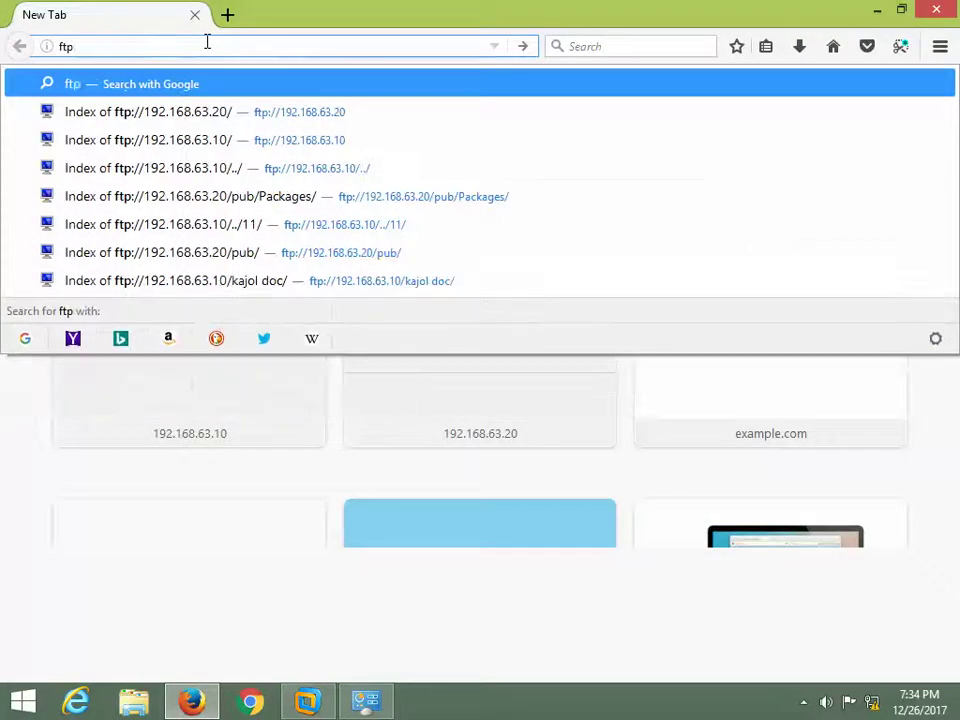
key("Return")
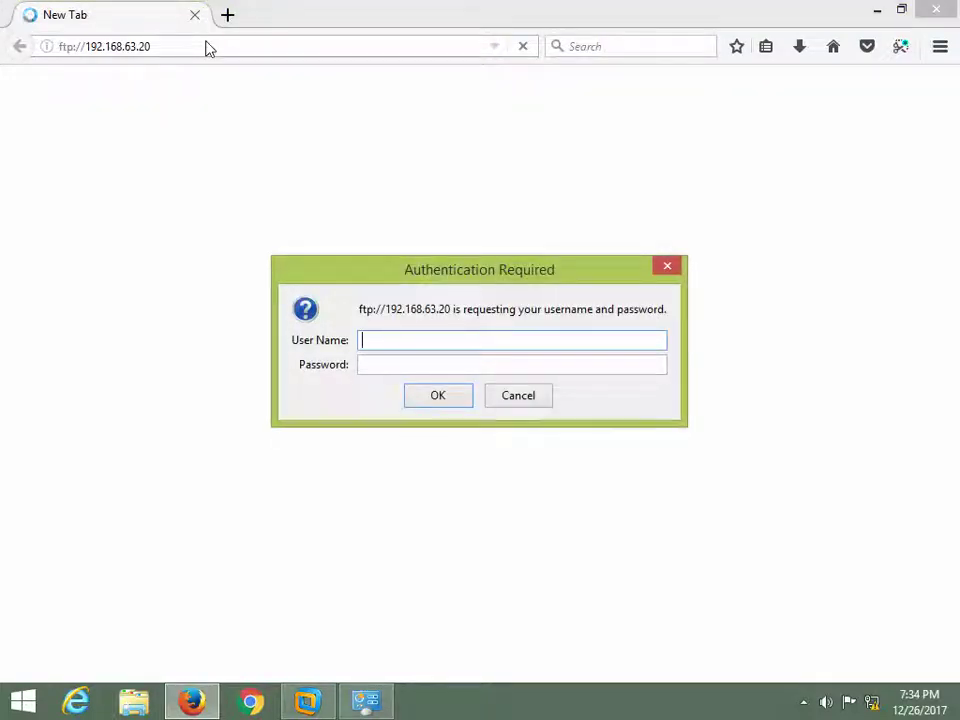
- Submit the local user's username and password at the FTP login prompt
type("kamrul")
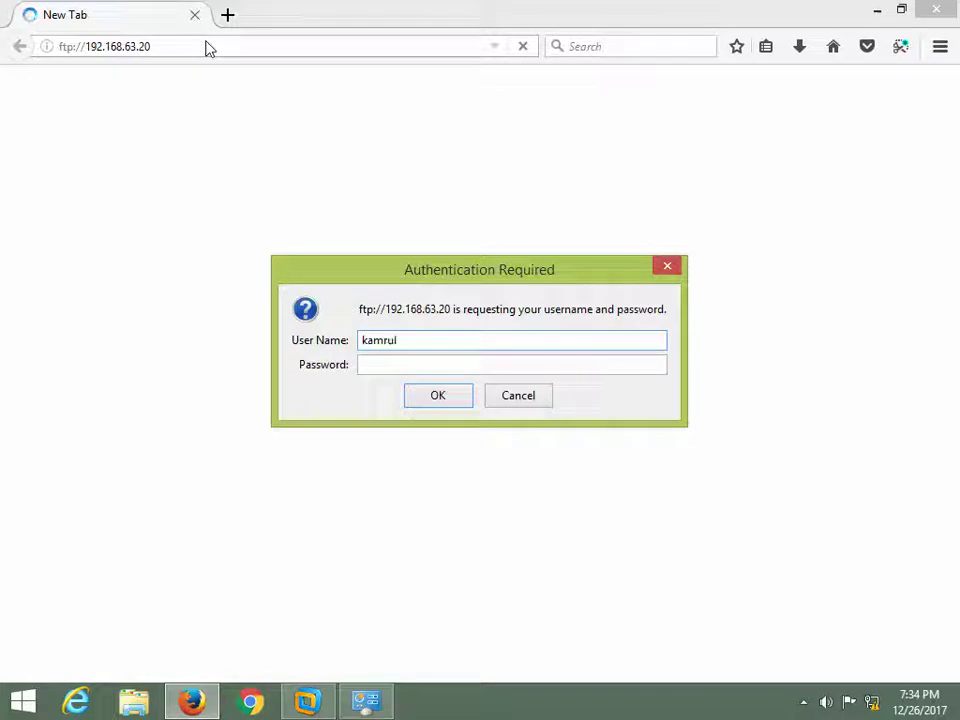
key("Tab")
type("******")
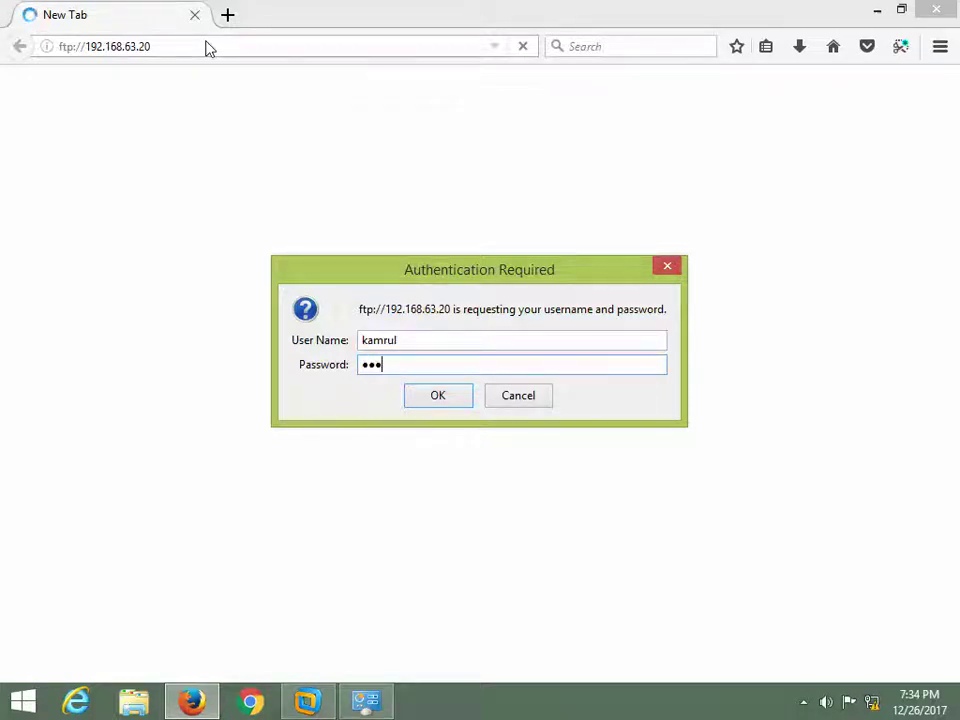
key("Return")
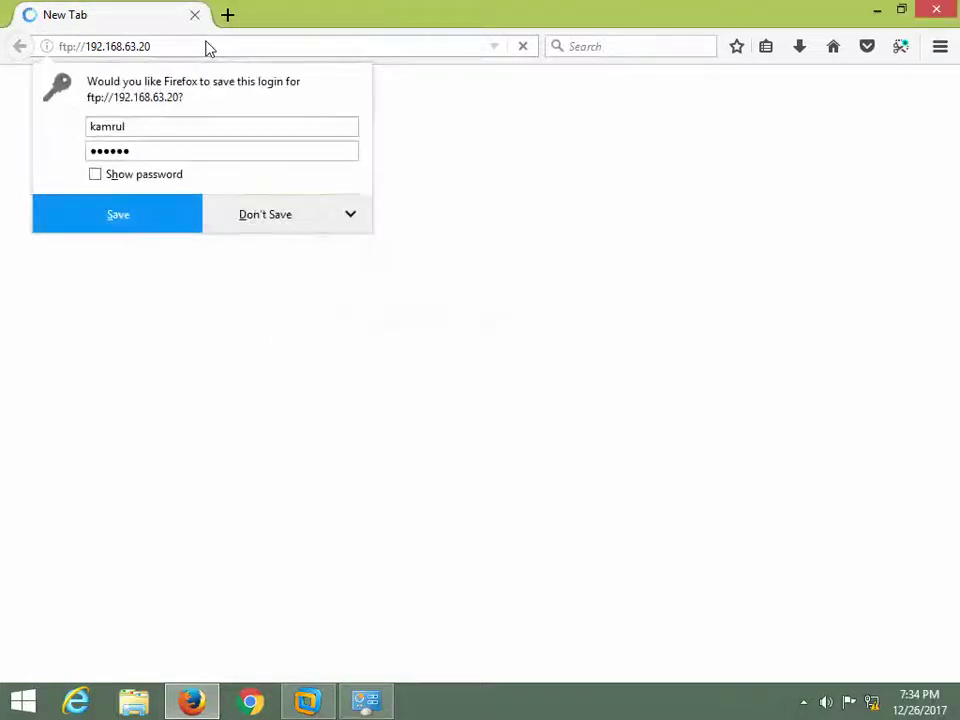